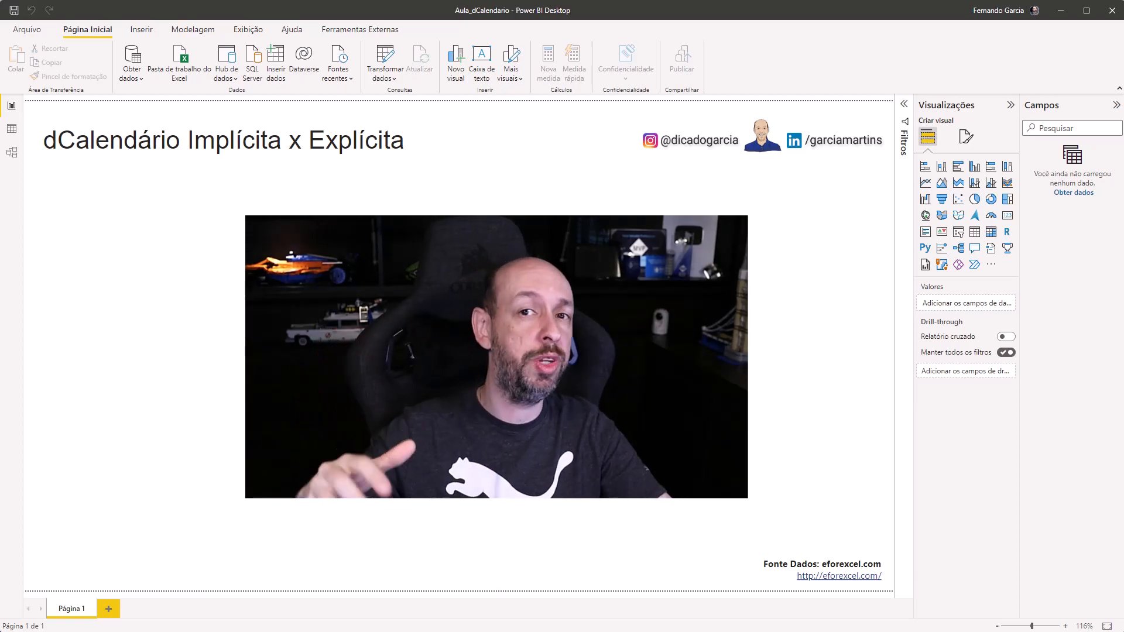
Open DAX Studio on the current model and examine the DateTableTemplate table's columns and its Hierarquia de datas levels
{"action": "left_click", "coordinate": [363, 29]}
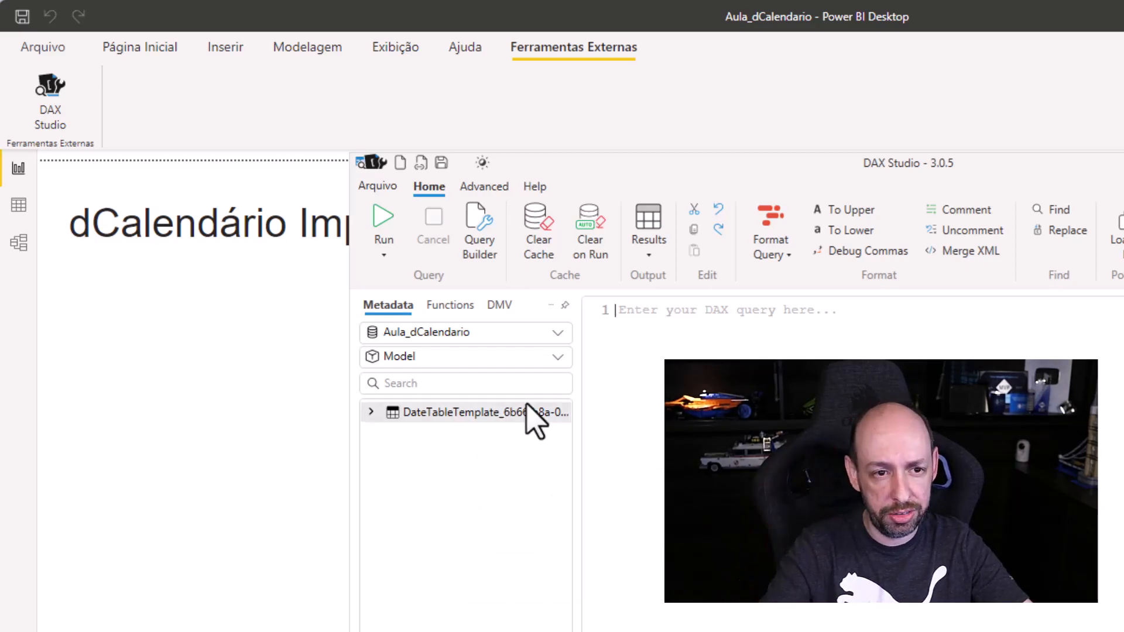
{"action": "left_click", "coordinate": [371, 412]}
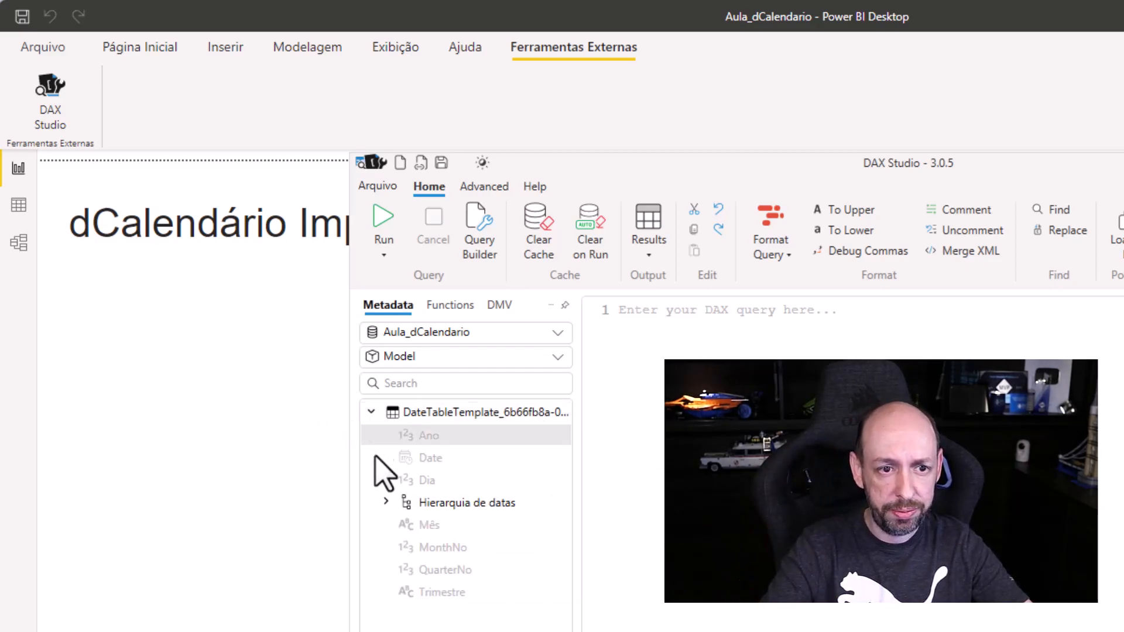
{"action": "left_click", "coordinate": [442, 437]}
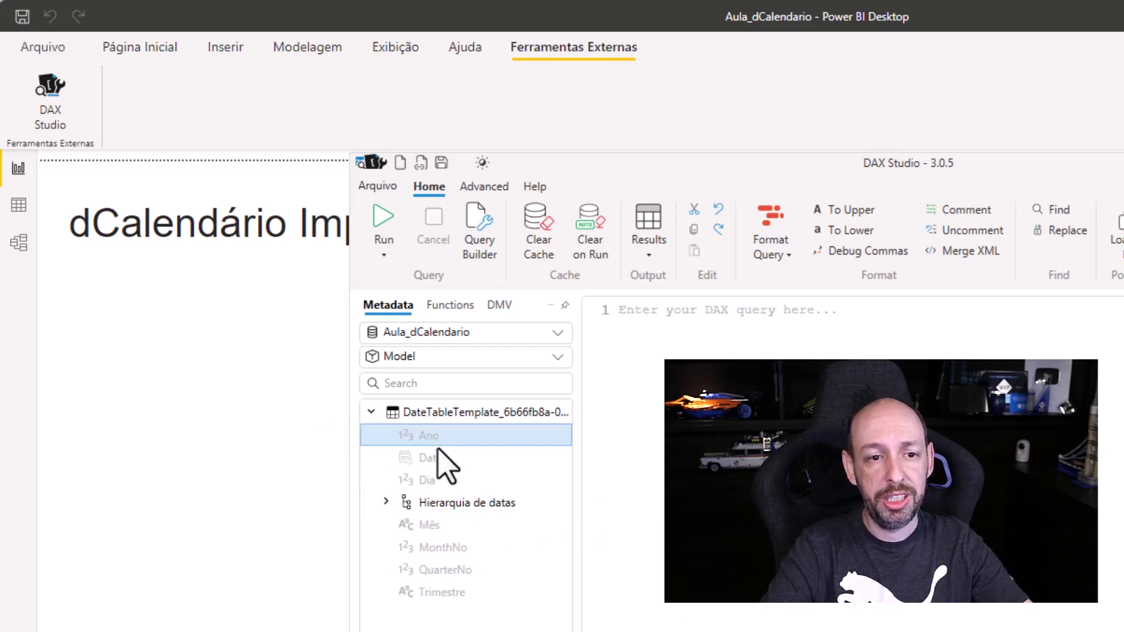
{"action": "left_click", "coordinate": [444, 466]}
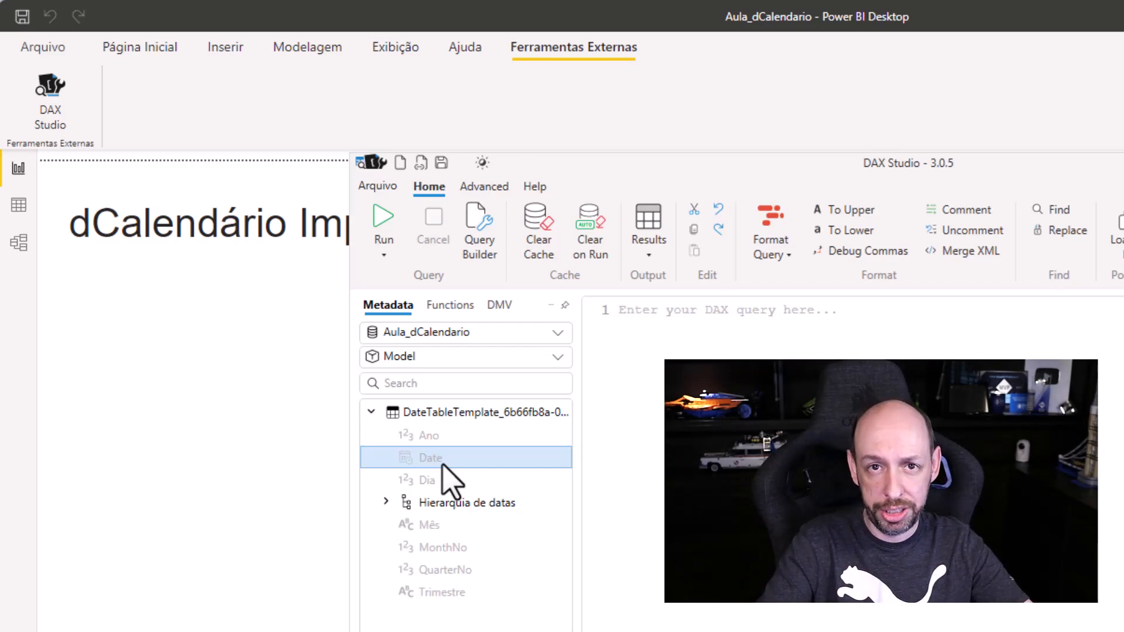
{"action": "left_click", "coordinate": [436, 439]}
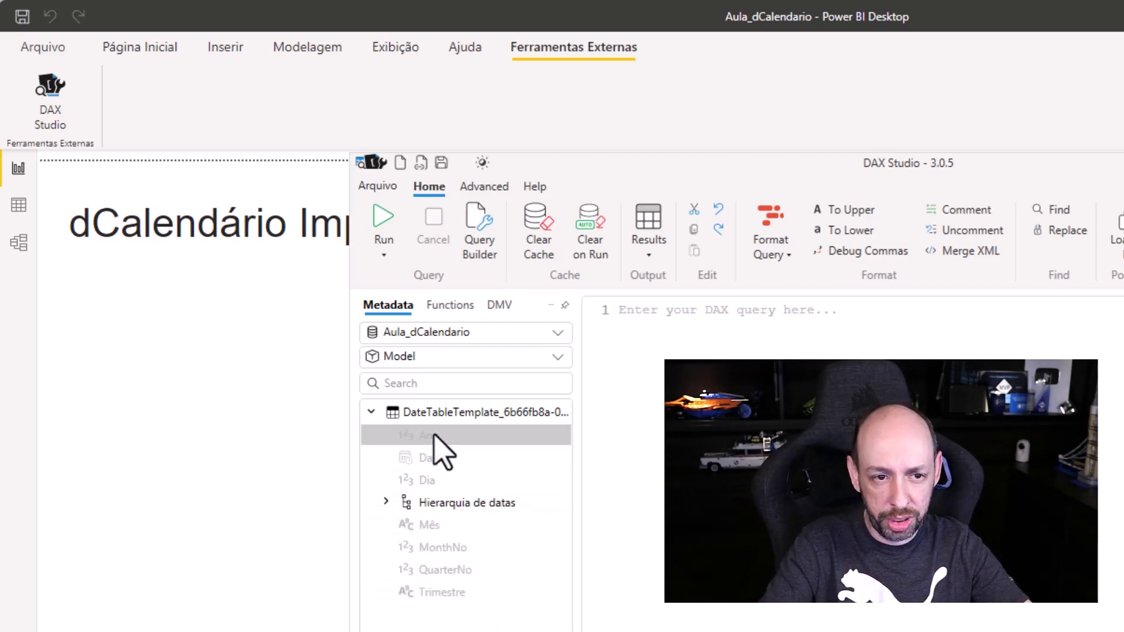
{"action": "left_click", "coordinate": [441, 460]}
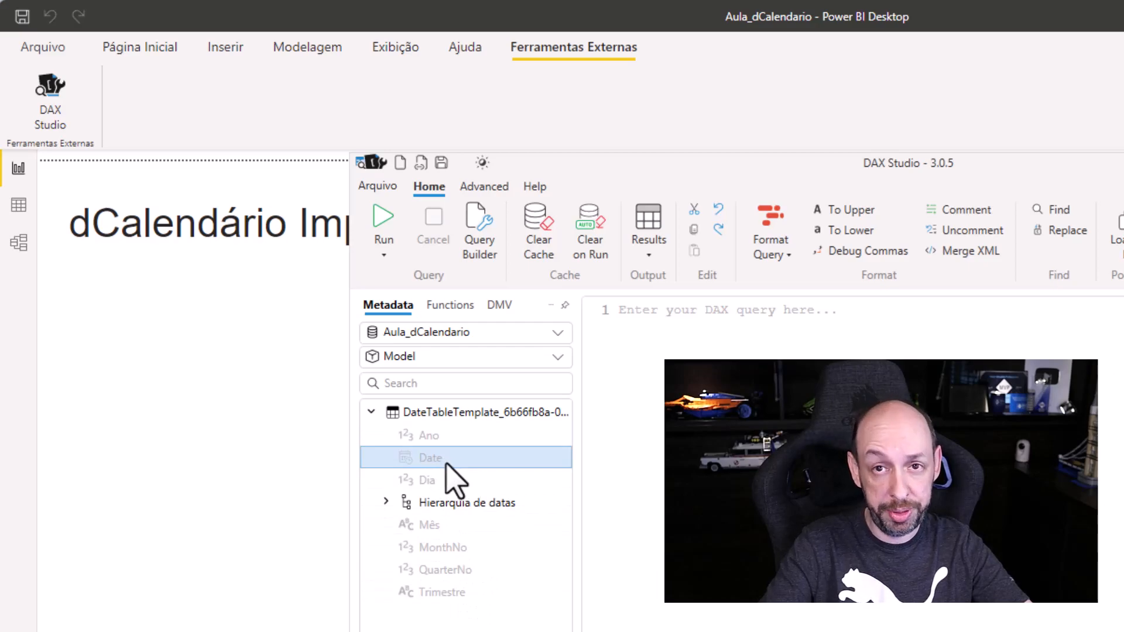
{"action": "left_click", "coordinate": [454, 483]}
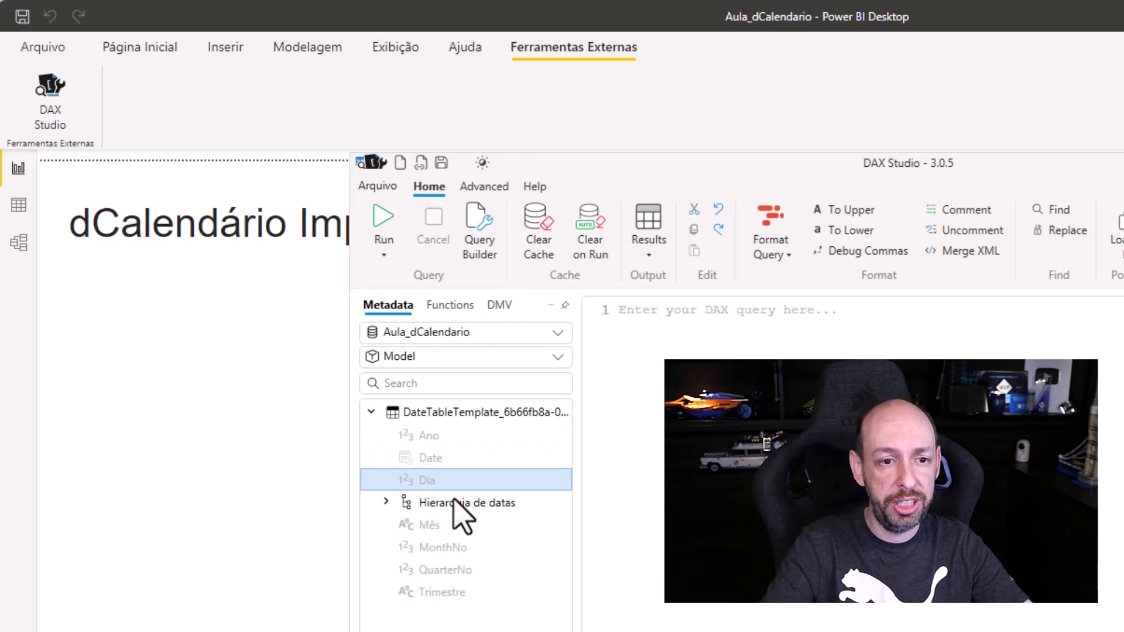
{"action": "left_click", "coordinate": [387, 501]}
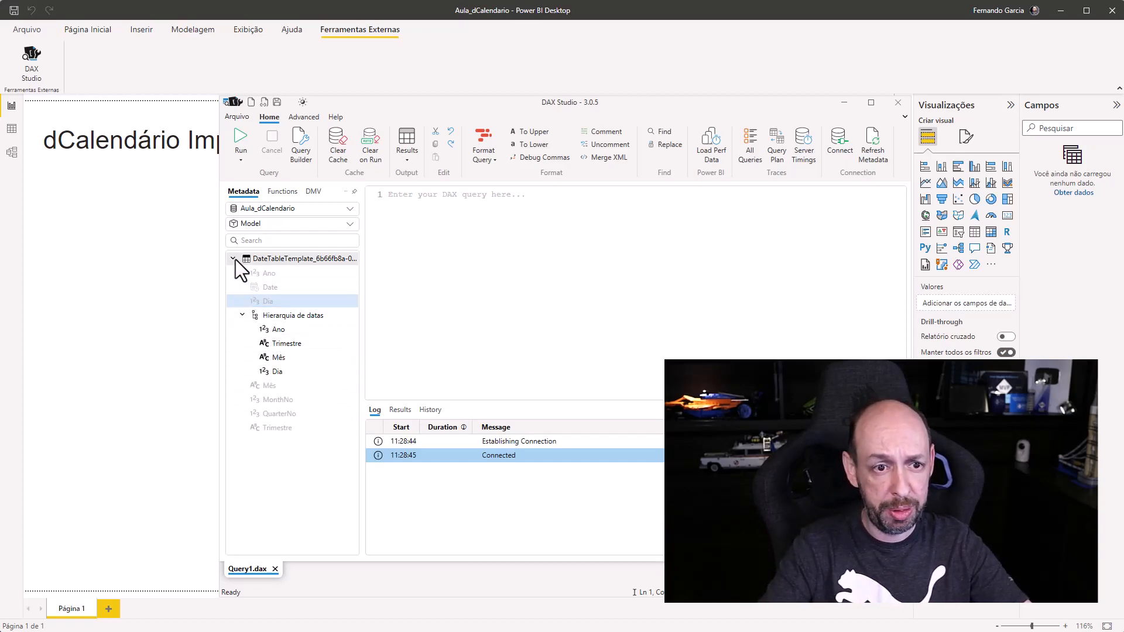
Collapse the date hierarchy and the DateTableTemplate table in the DAX Studio metadata
{"action": "left_click", "coordinate": [244, 311]}
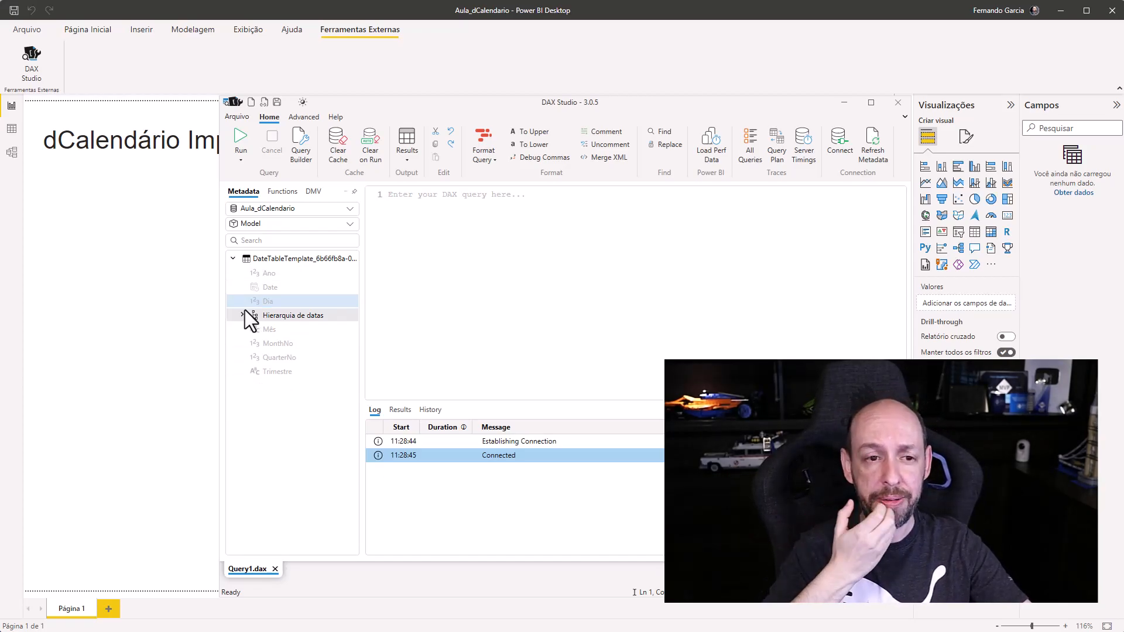
{"action": "left_click", "coordinate": [234, 259]}
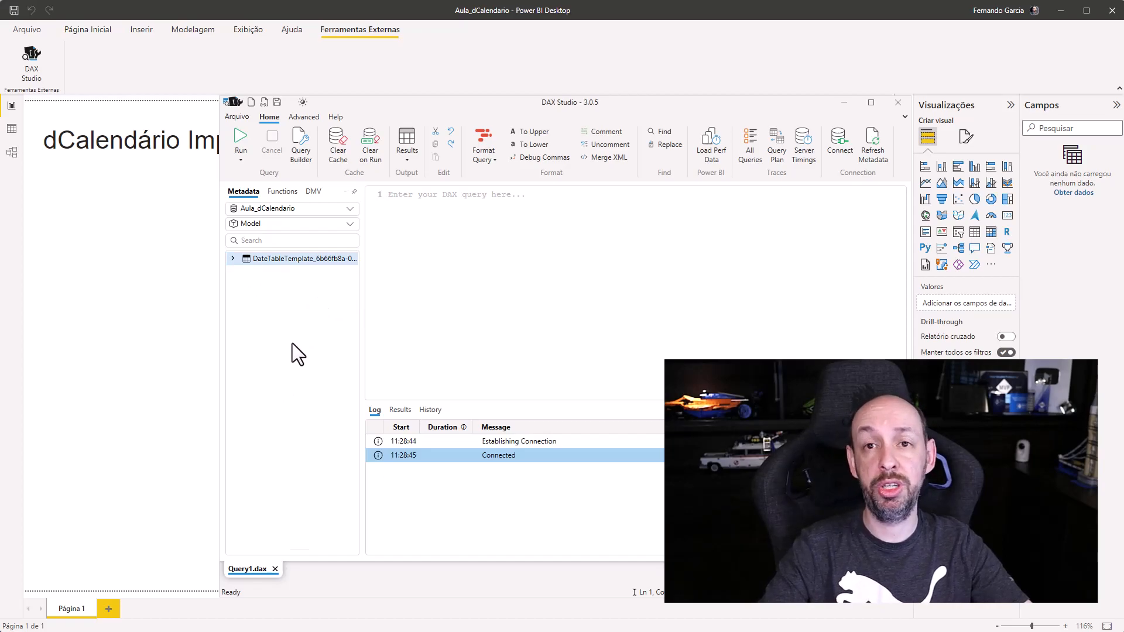
{"action": "left_click", "coordinate": [233, 259]}
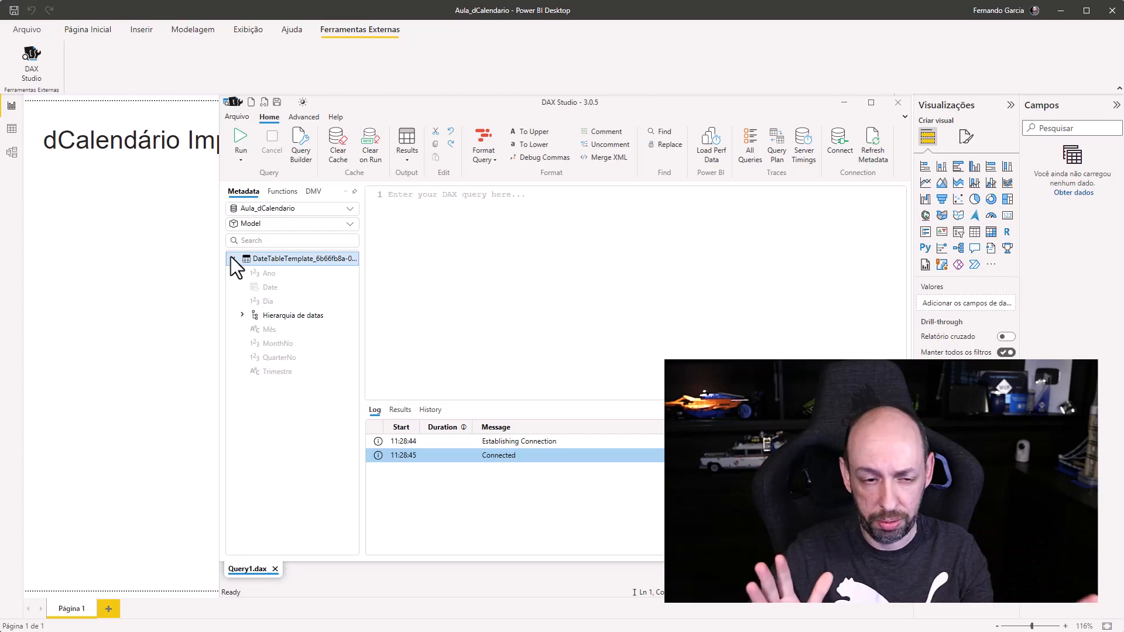
{"action": "left_click", "coordinate": [233, 259]}
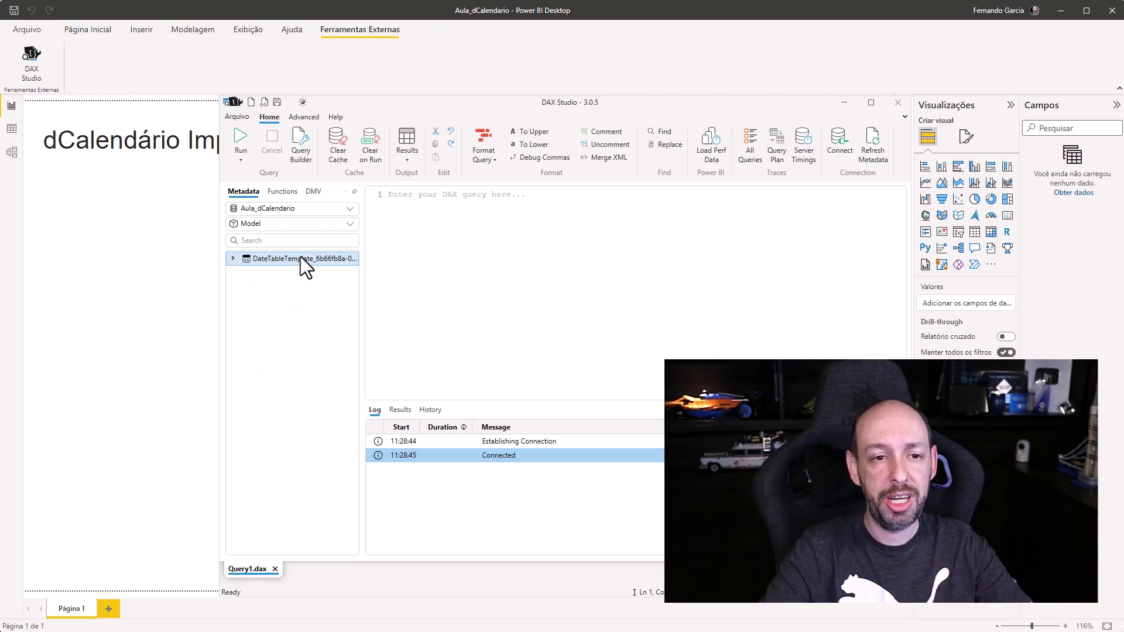
{"action": "mouse_move", "coordinate": [275, 262]}
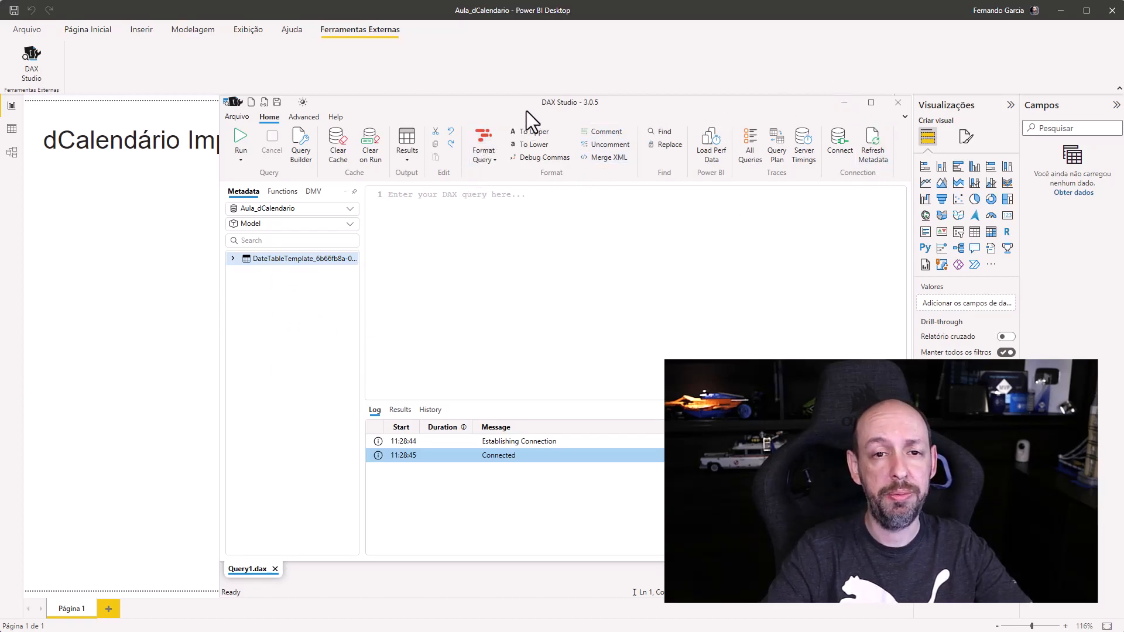
Switch to Power BI Desktop and open Data set_Excel.xlsx from the Ex 01 folder as an Excel workbook data source
{"action": "left_click", "coordinate": [40, 347]}
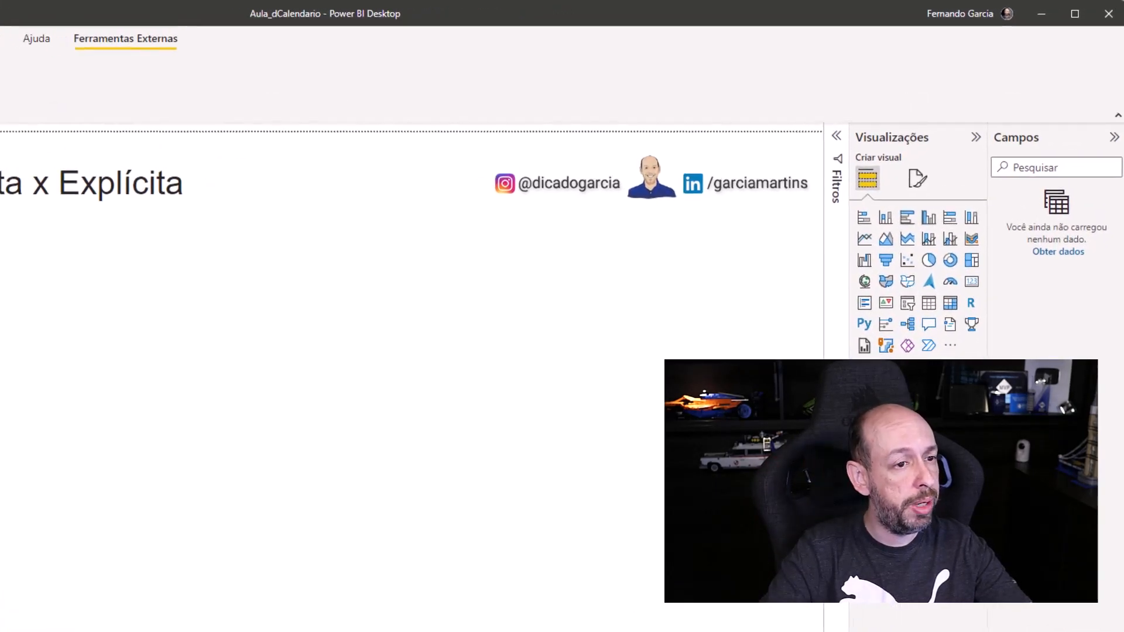
{"action": "left_click", "coordinate": [307, 386]}
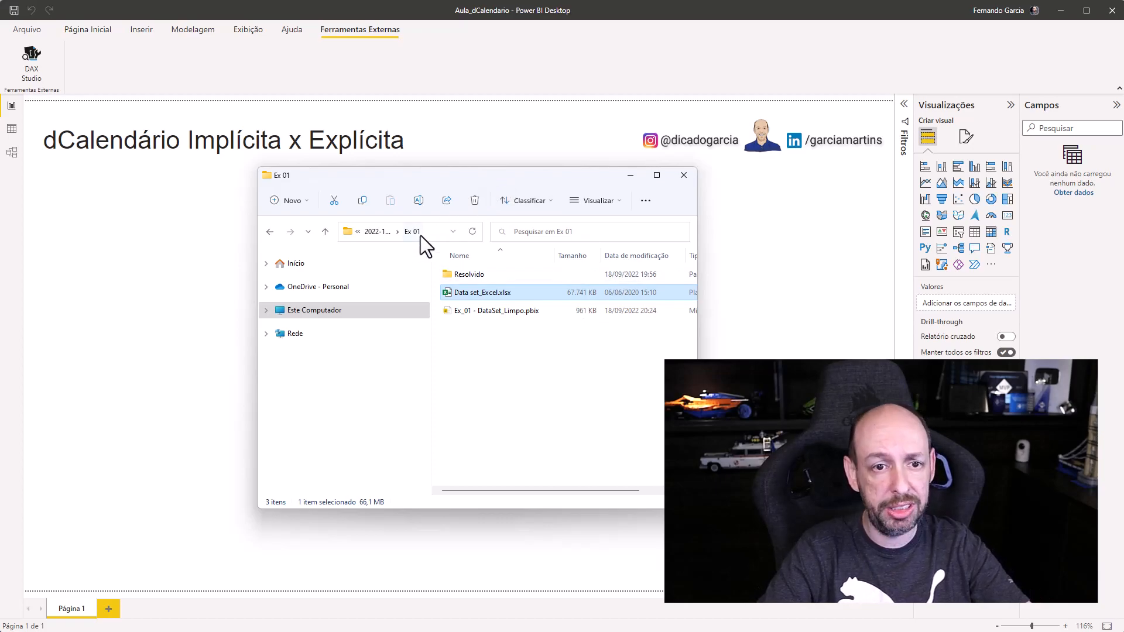
{"action": "left_click_drag", "start_coordinate": [469, 178], "coordinate": [469, 157]}
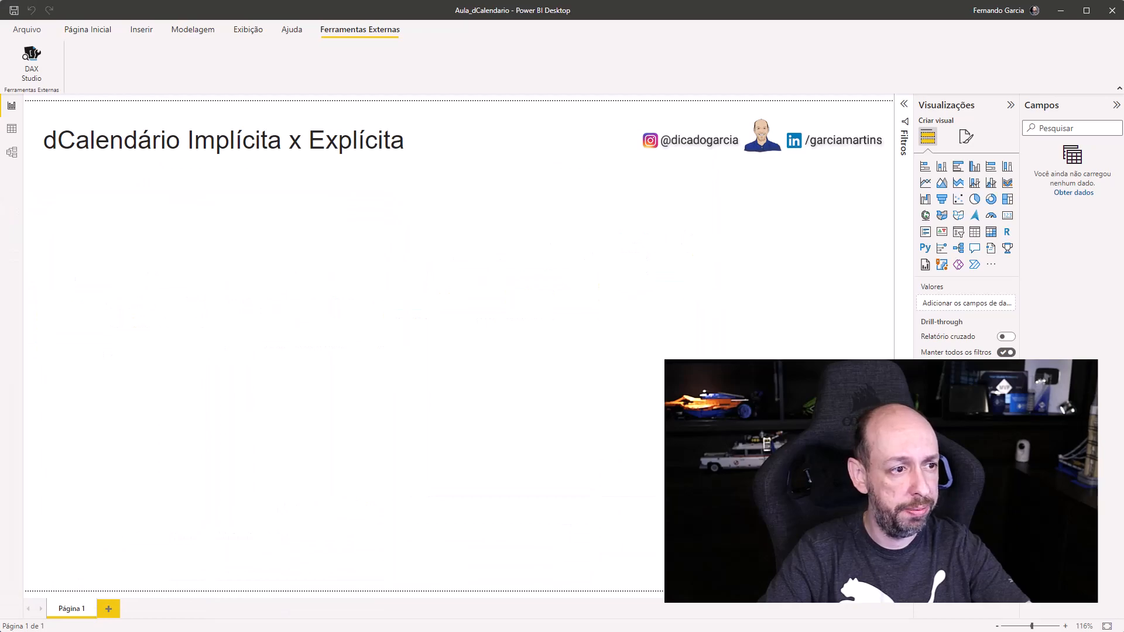
{"action": "left_click", "coordinate": [87, 30]}
{"action": "left_click", "coordinate": [183, 66]}
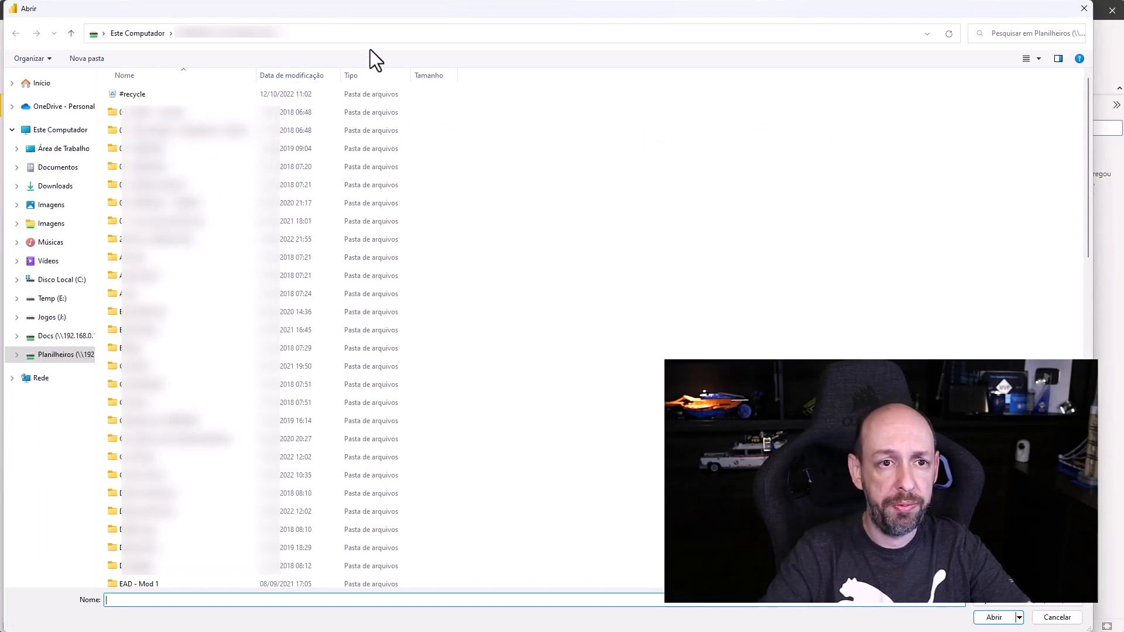
{"action": "left_click", "coordinate": [384, 26]}
{"action": "key", "text": "ctrl+v"}
{"action": "key", "text": "Return"}
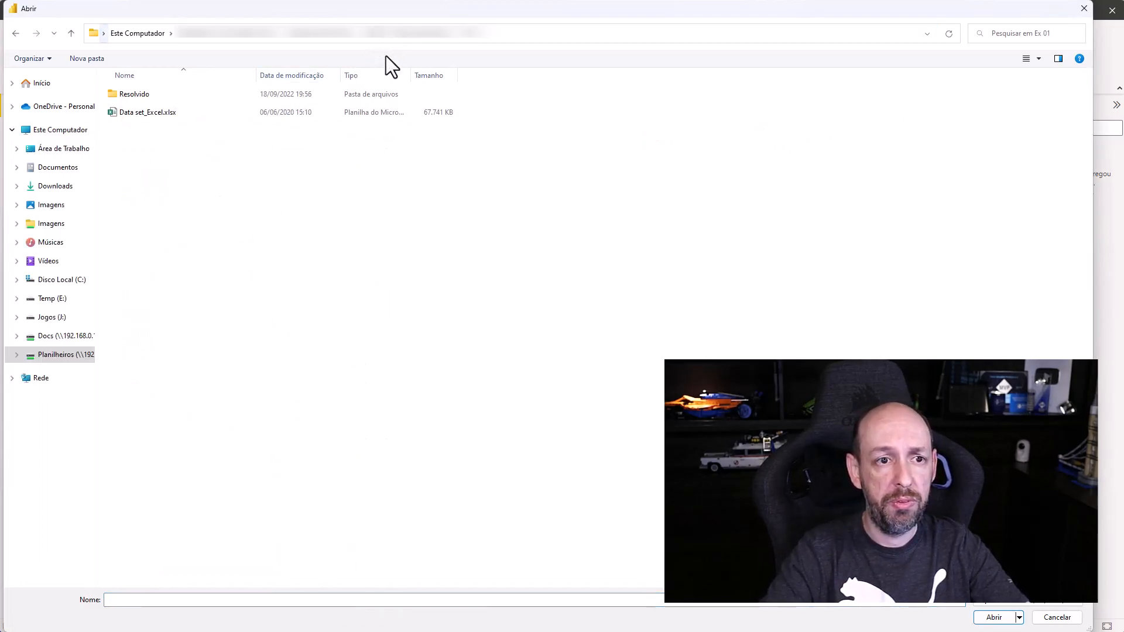
{"action": "double_click", "coordinate": [156, 112]}
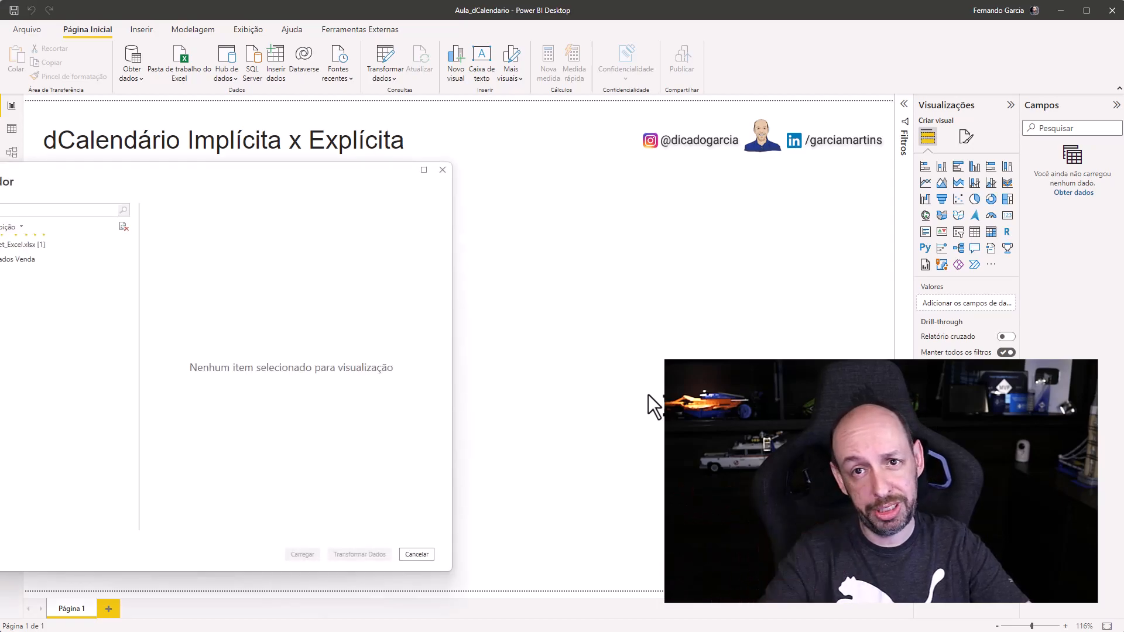
Select the Dados Venda sheet, preview its date columns, and load it into the model
{"action": "left_click_drag", "start_coordinate": [178, 159], "coordinate": [481, 142]}
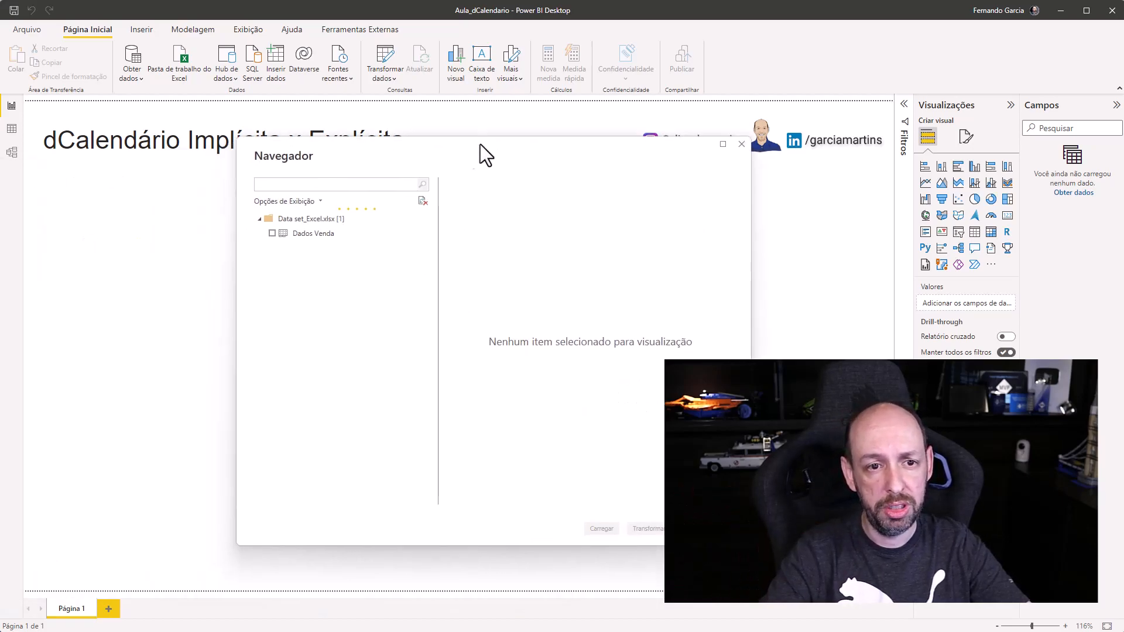
{"action": "left_click", "coordinate": [272, 233]}
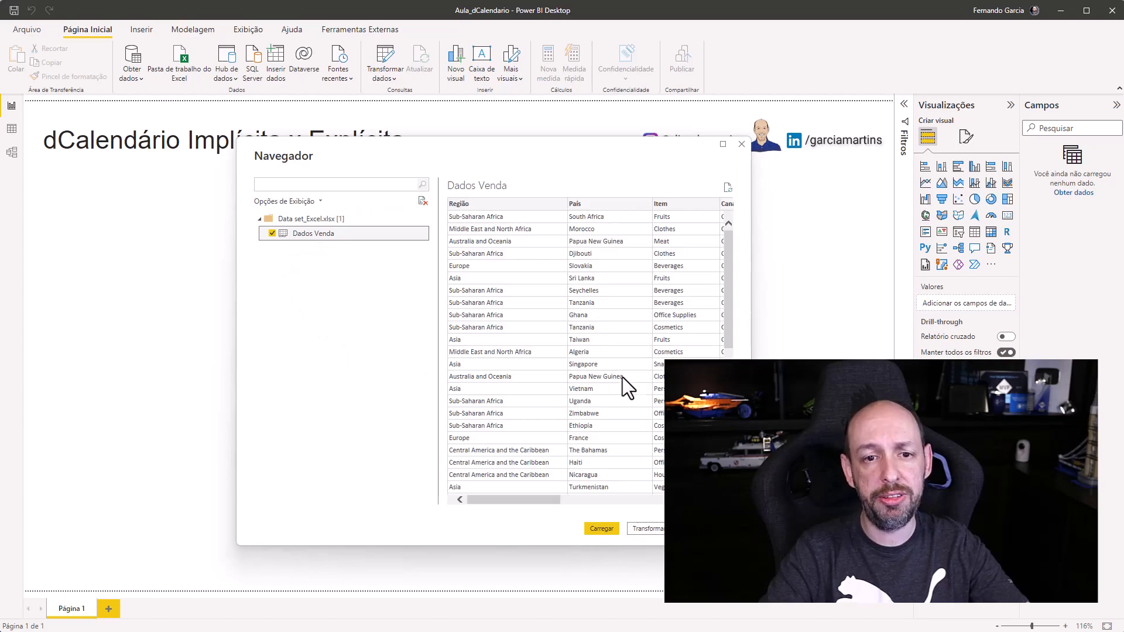
{"action": "left_click_drag", "start_coordinate": [524, 501], "coordinate": [620, 474]}
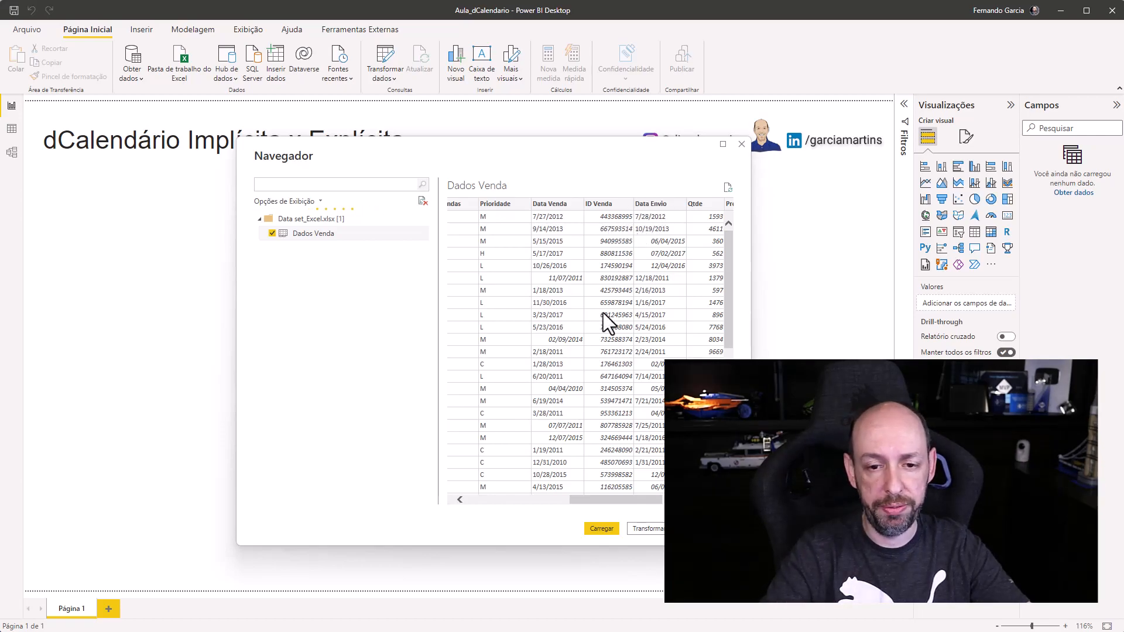
{"action": "left_click", "coordinate": [599, 529]}
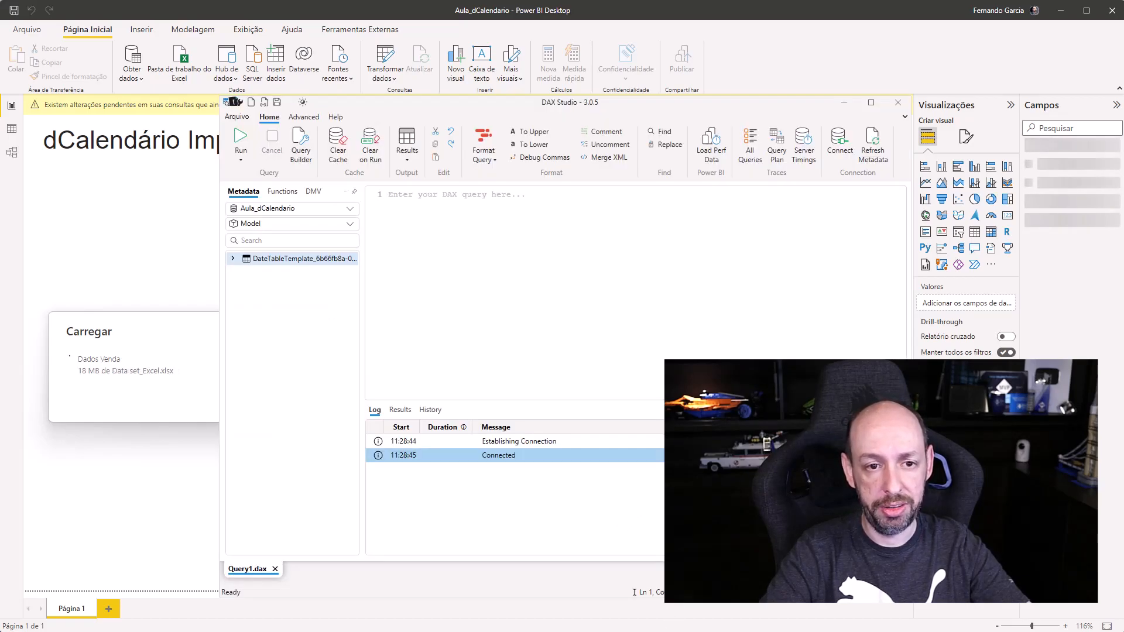
Switch to DAX Studio, refresh the model metadata, and review the DateTableTemplate table's fields
{"action": "left_click", "coordinate": [128, 323]}
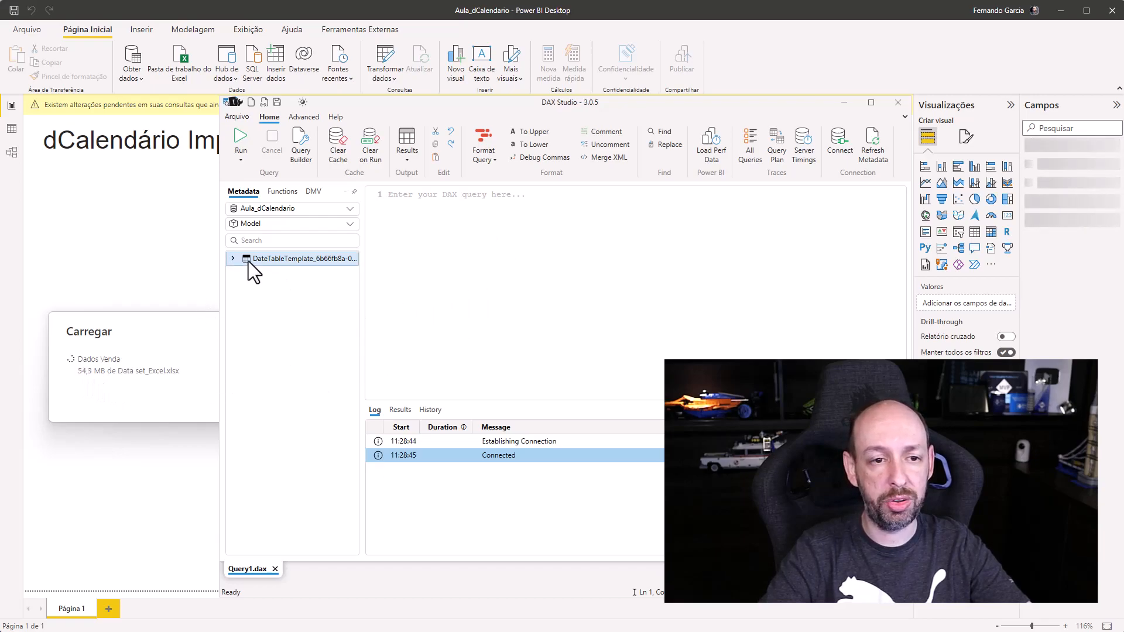
{"action": "mouse_move", "coordinate": [296, 258]}
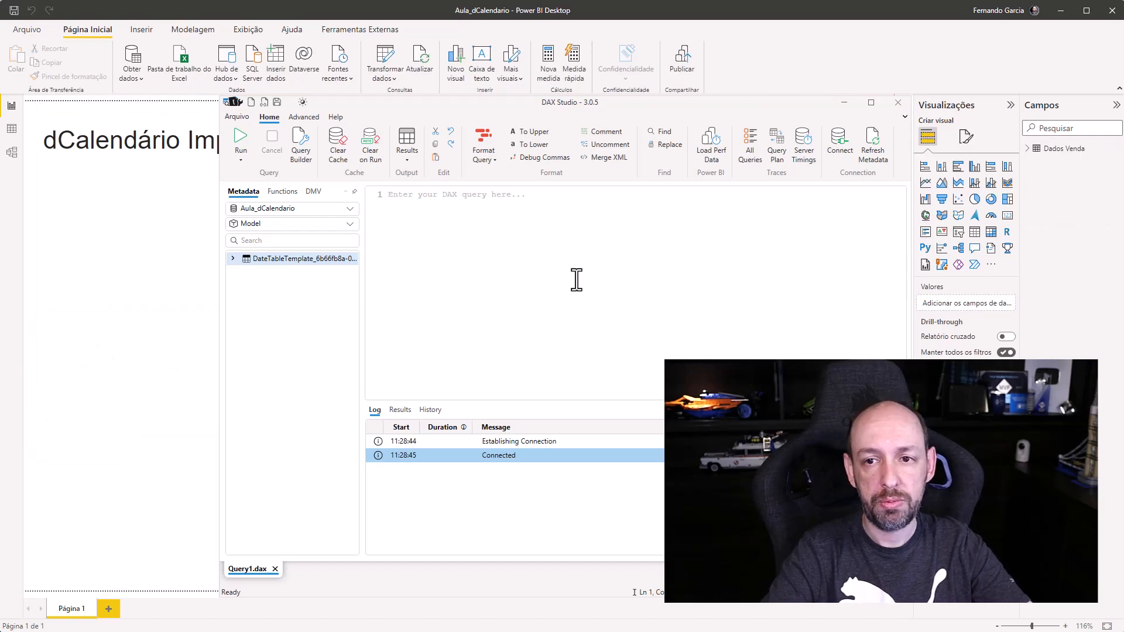
{"action": "mouse_move", "coordinate": [1057, 150]}
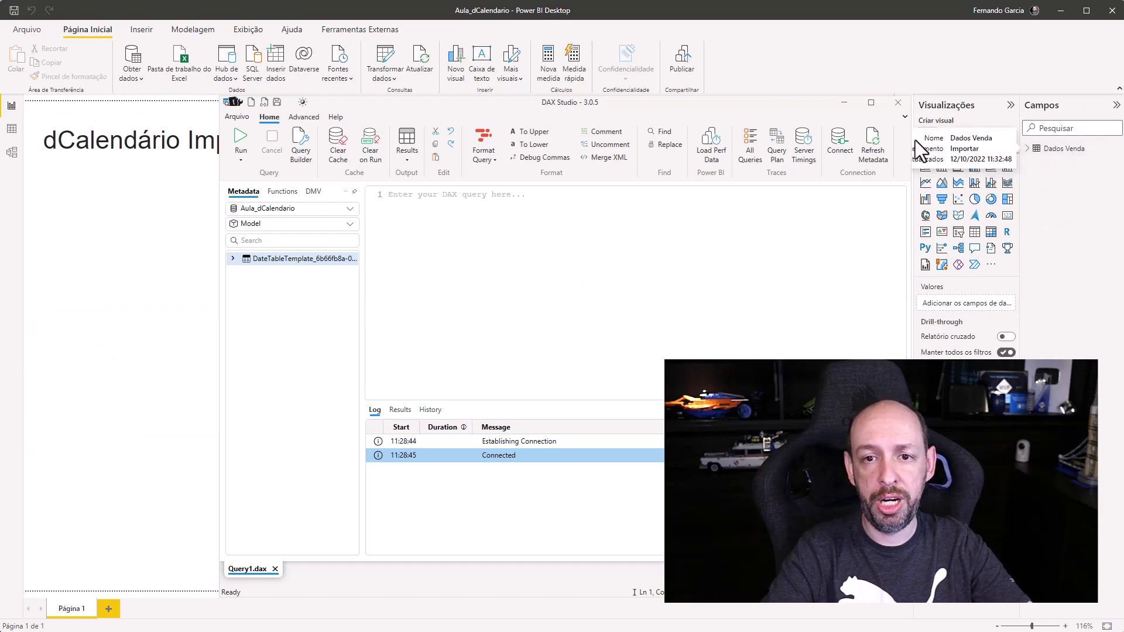
{"action": "left_click", "coordinate": [882, 149]}
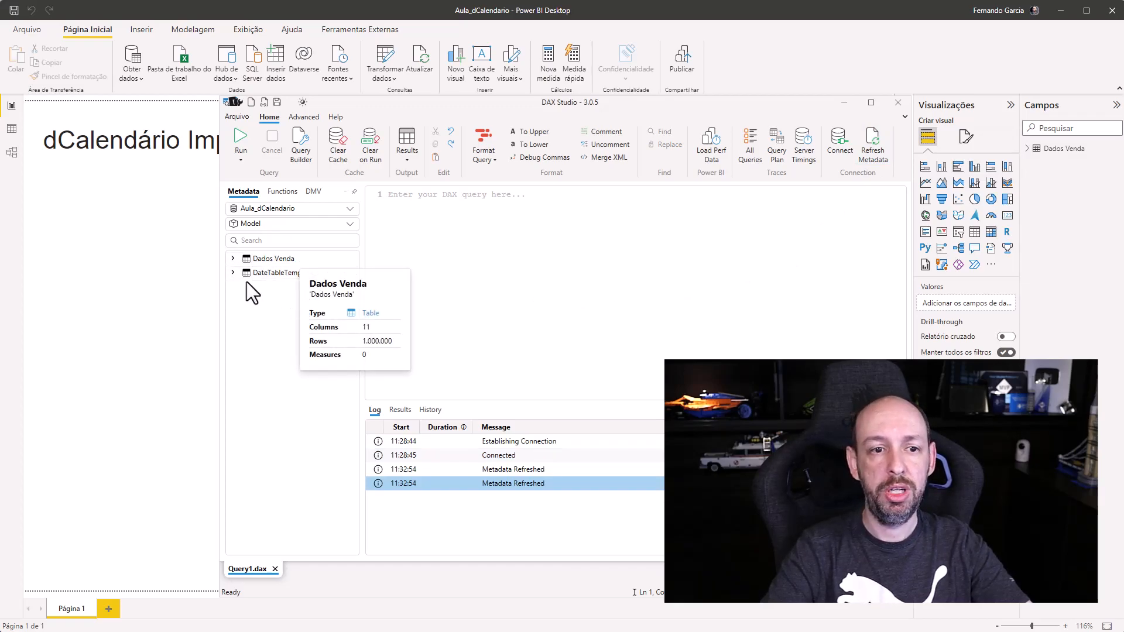
{"action": "left_click", "coordinate": [233, 273]}
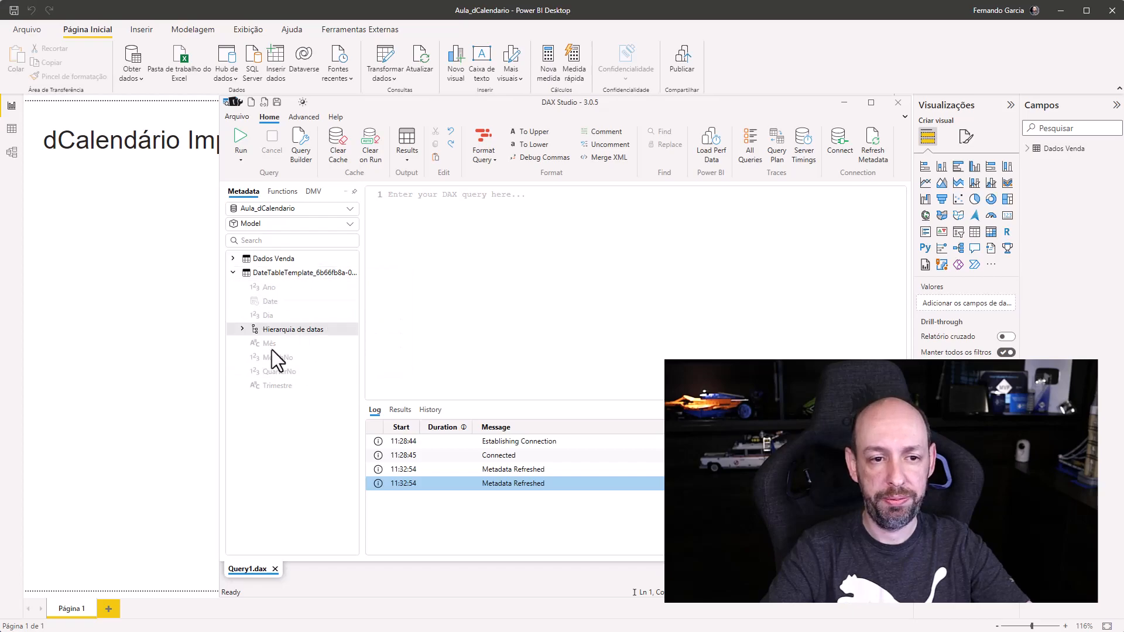
{"action": "left_click", "coordinate": [233, 272]}
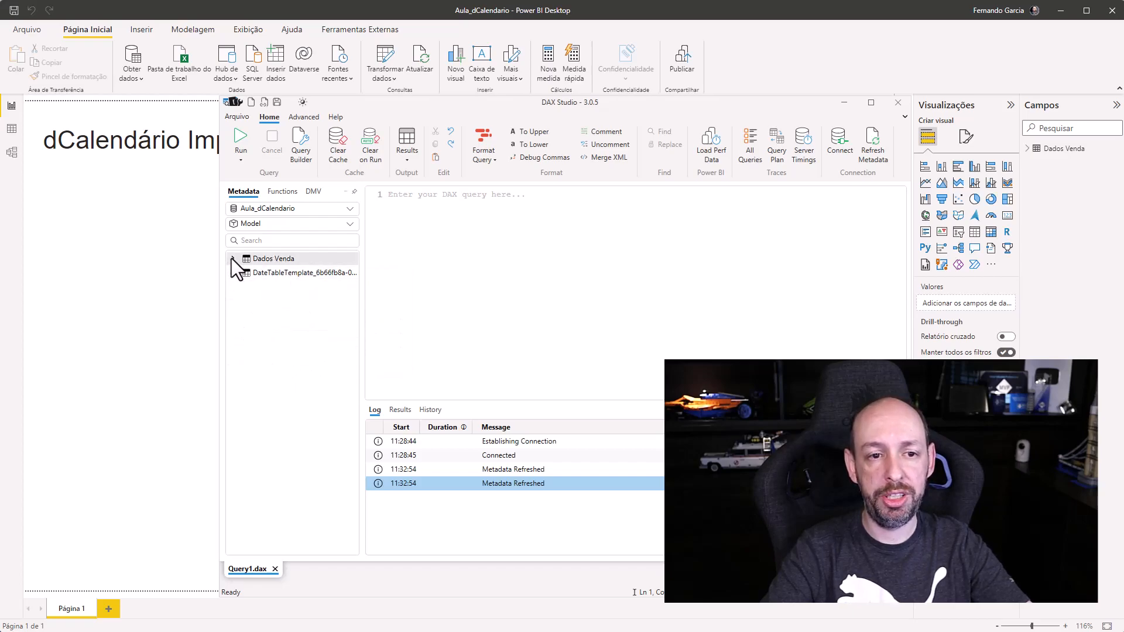
Examine the Data Envio and Data Venda columns of the Dados Venda table, including the data type of Data Venda
{"action": "left_click", "coordinate": [233, 259]}
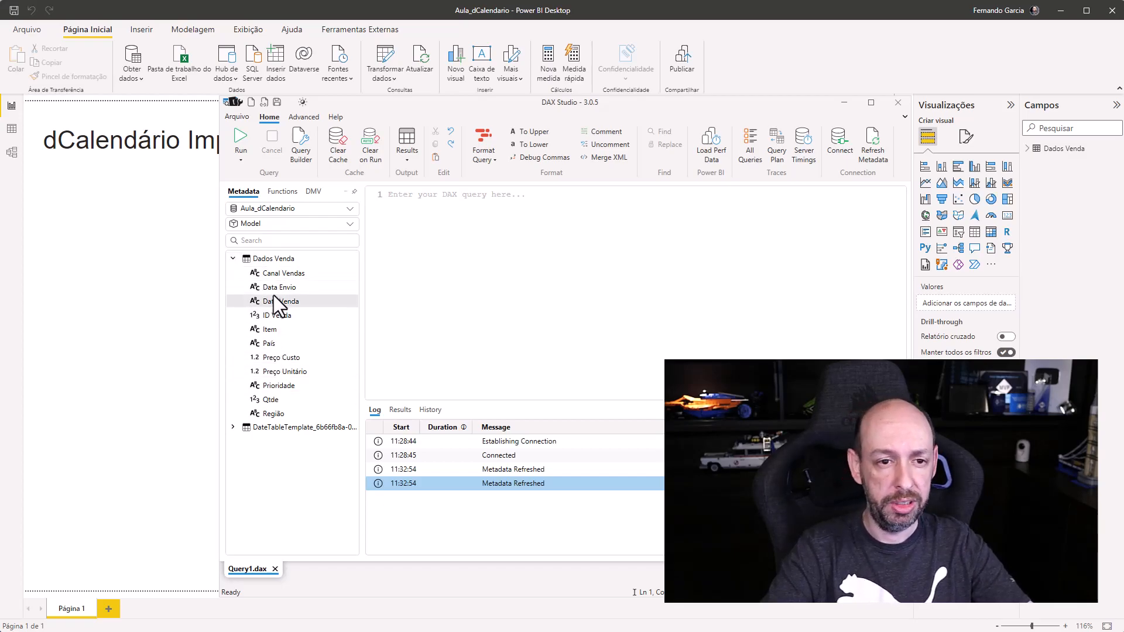
{"action": "left_click", "coordinate": [287, 287]}
{"action": "left_click", "coordinate": [288, 301]}
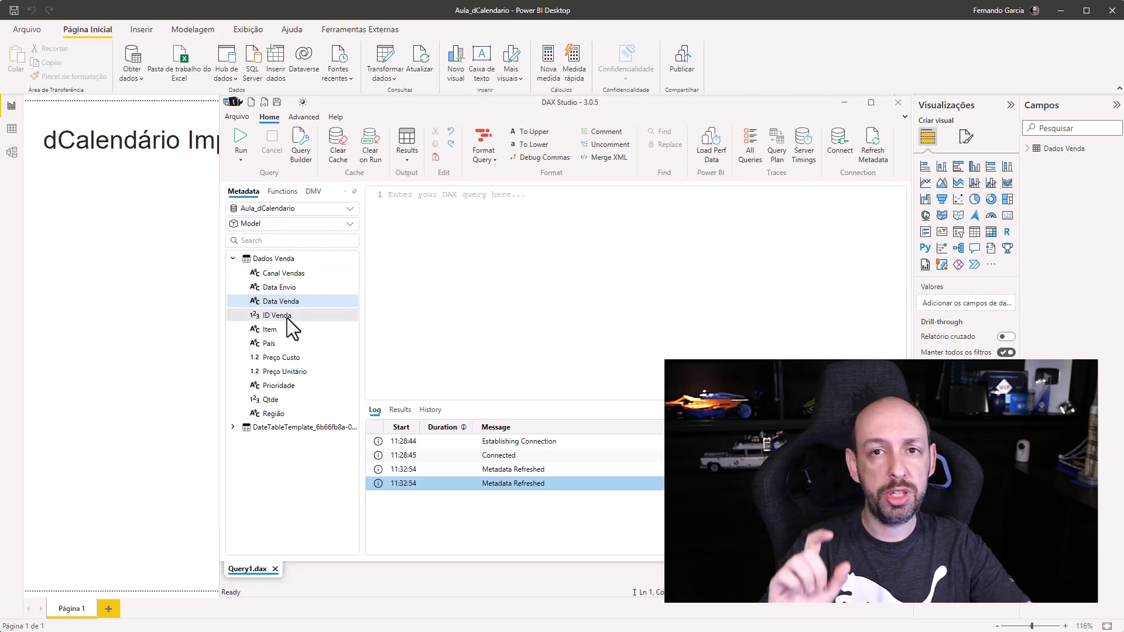
{"action": "mouse_move", "coordinate": [287, 318]}
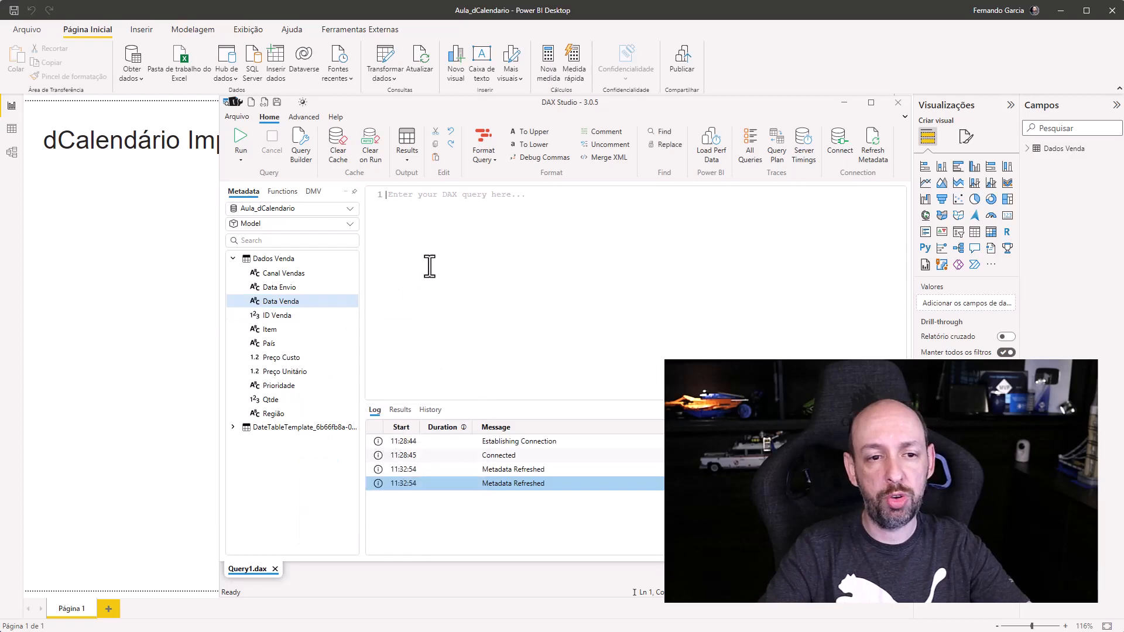
{"action": "left_click", "coordinate": [257, 288]}
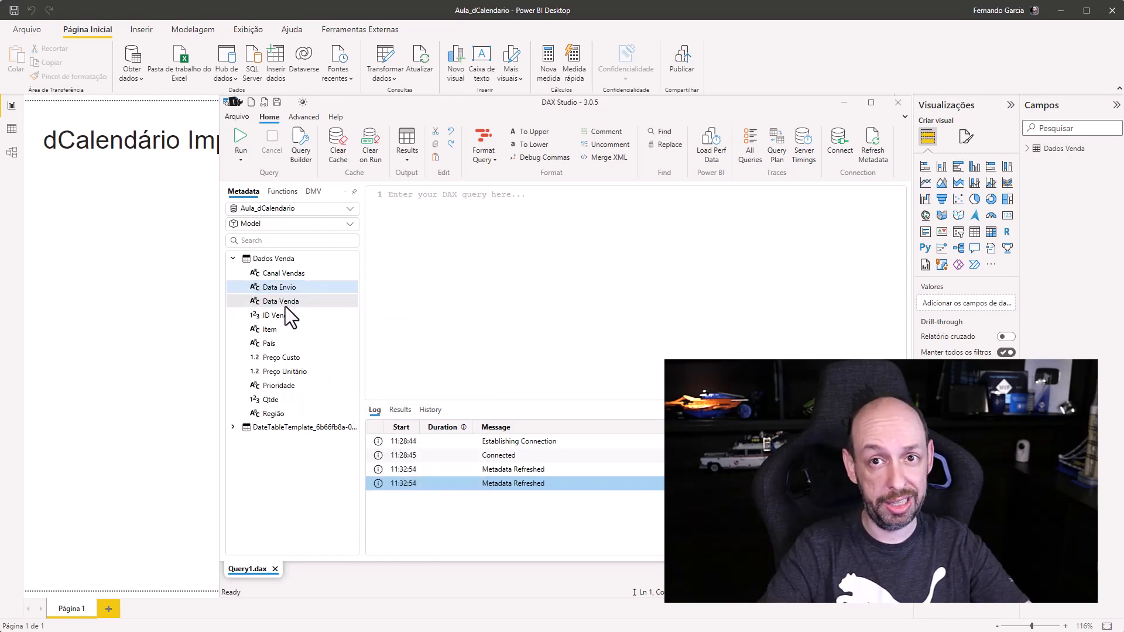
{"action": "mouse_move", "coordinate": [285, 306]}
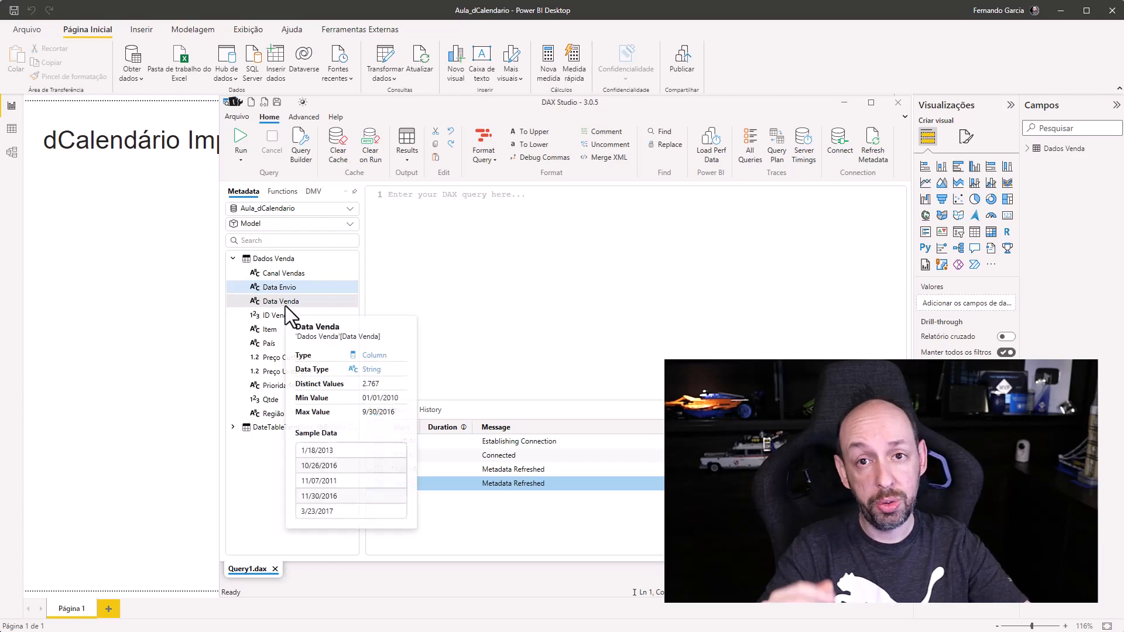
{"action": "left_click", "coordinate": [233, 260]}
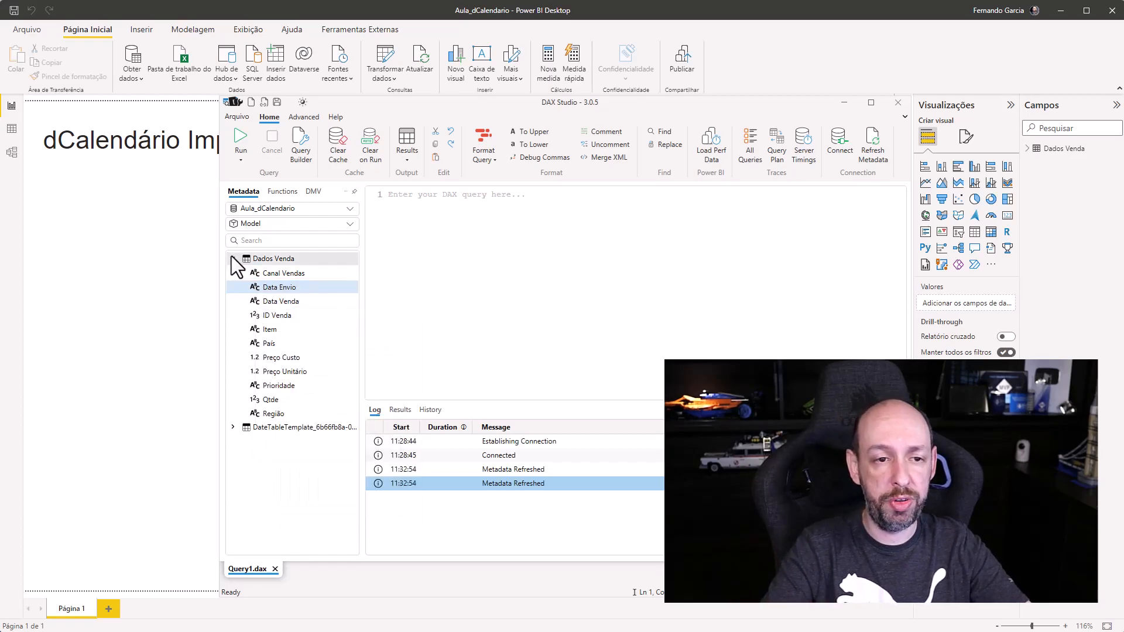
Switch to Power BI Desktop and open the Dados Venda query in the Power Query Editor
{"action": "mouse_move", "coordinate": [268, 259]}
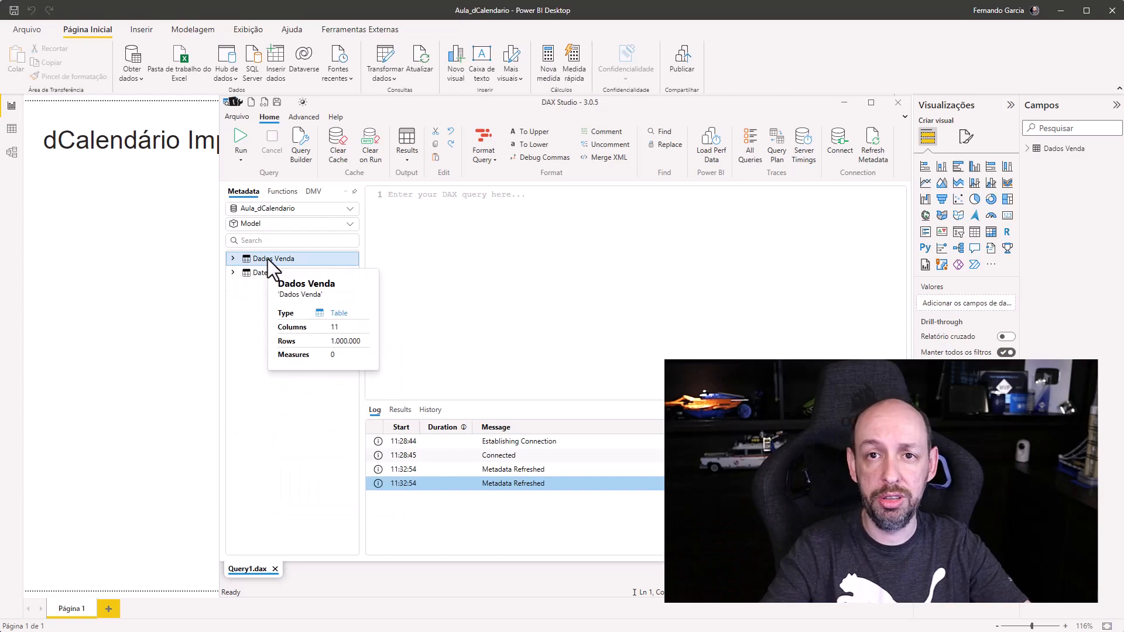
{"action": "mouse_move", "coordinate": [290, 274]}
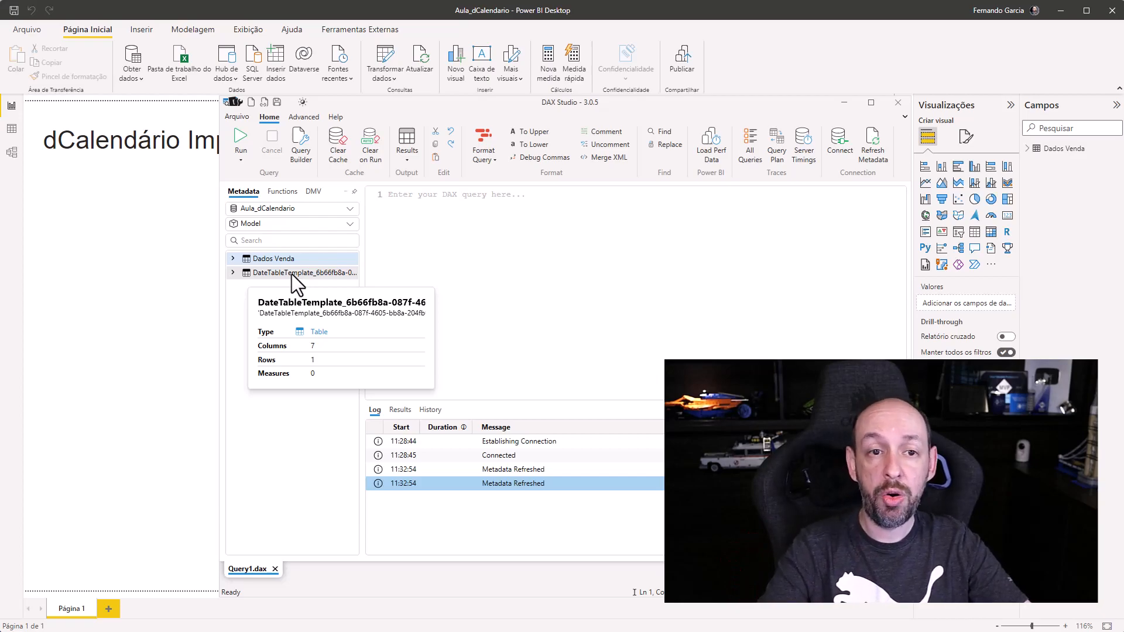
{"action": "left_click", "coordinate": [318, 12]}
{"action": "left_click", "coordinate": [378, 55]}
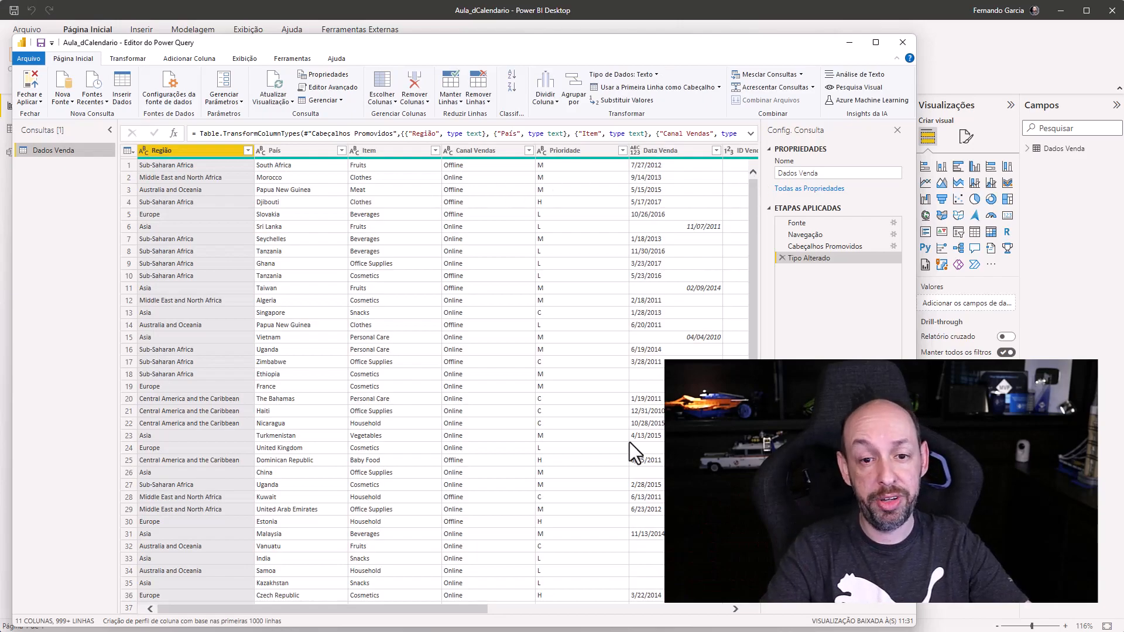
{"action": "left_click_drag", "start_coordinate": [450, 609], "coordinate": [565, 609]}
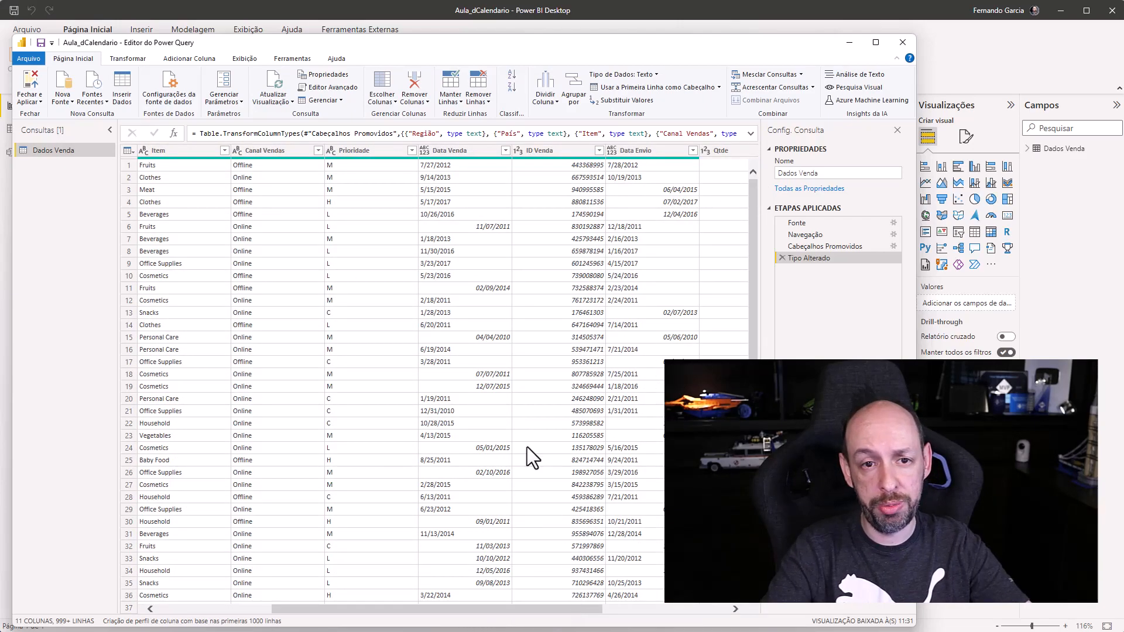
Review the data type options and column commands available for the Data Venda column
{"action": "left_click", "coordinate": [447, 153]}
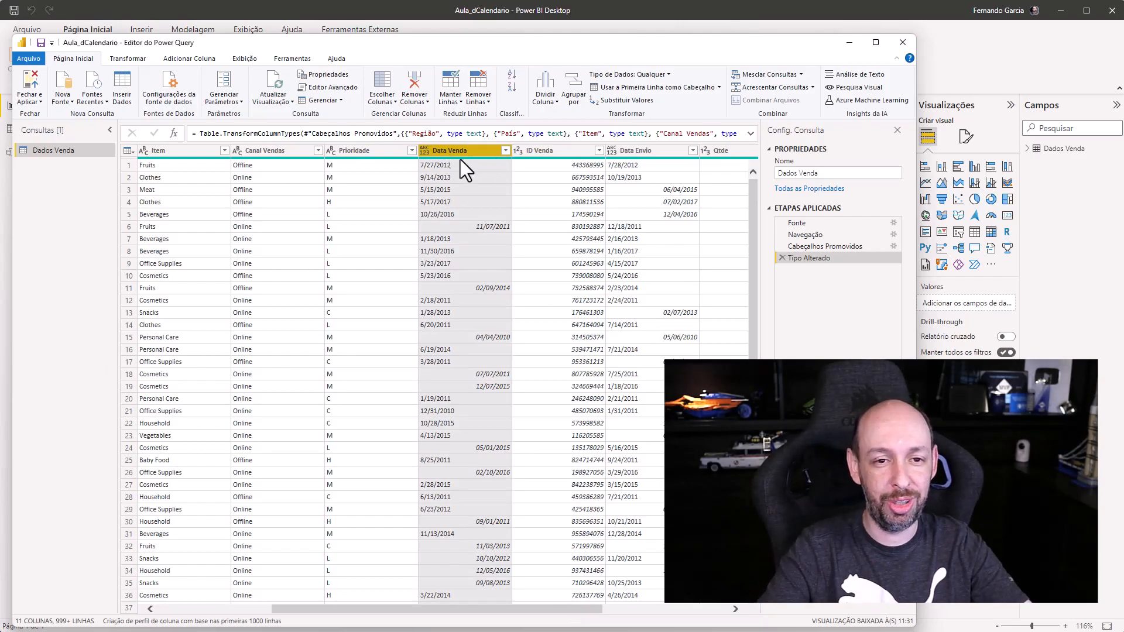
{"action": "left_click", "coordinate": [424, 151]}
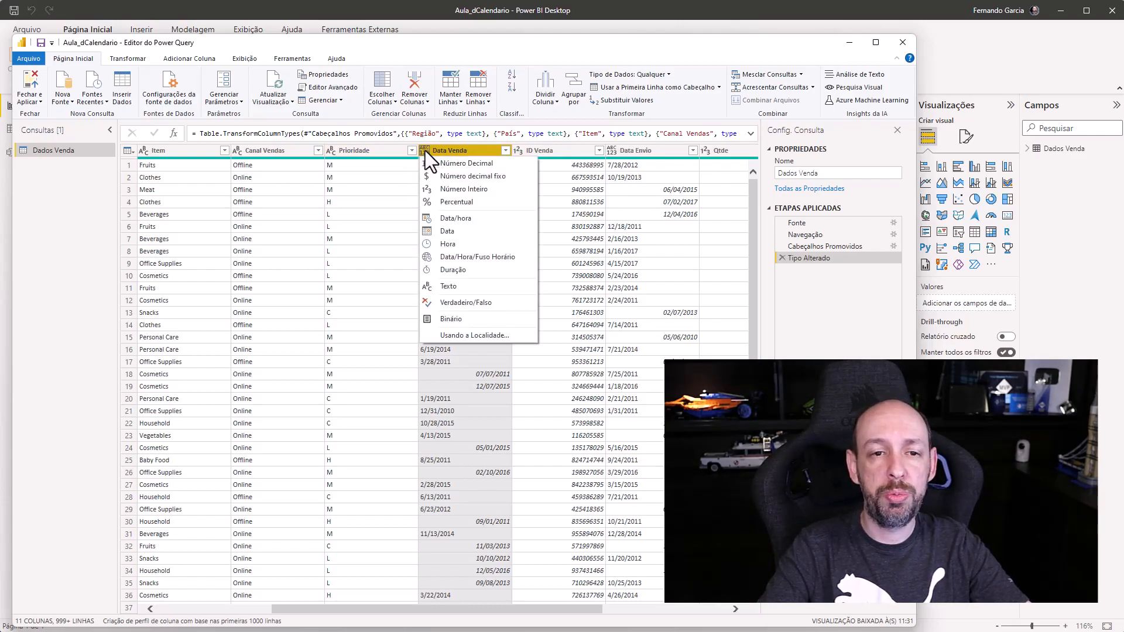
{"action": "key", "text": "Escape"}
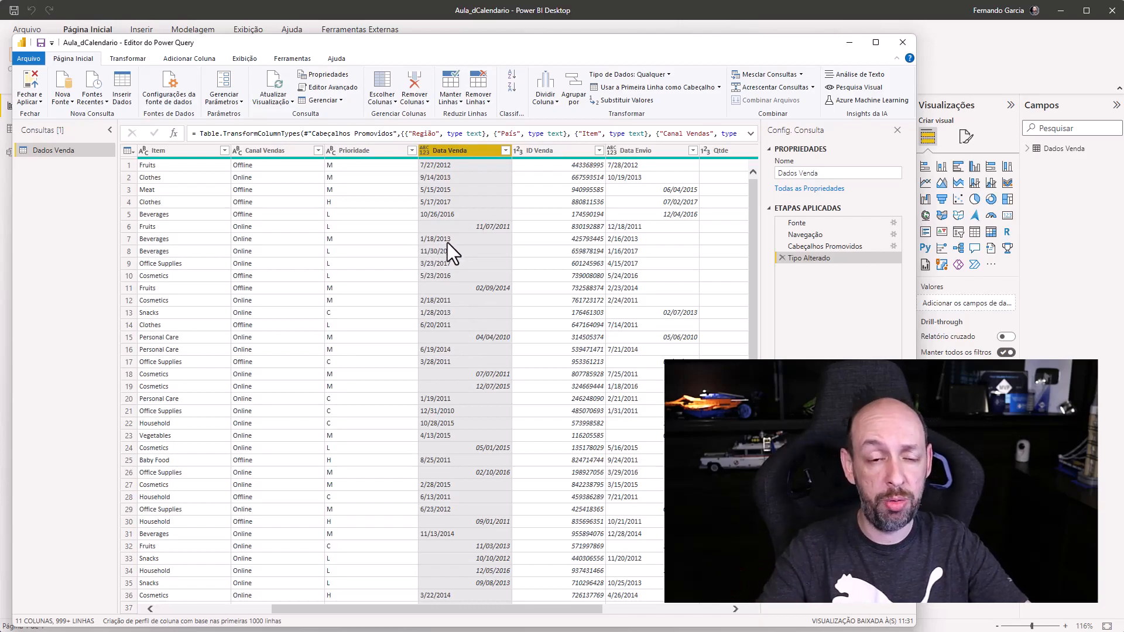
{"action": "right_click", "coordinate": [461, 149]}
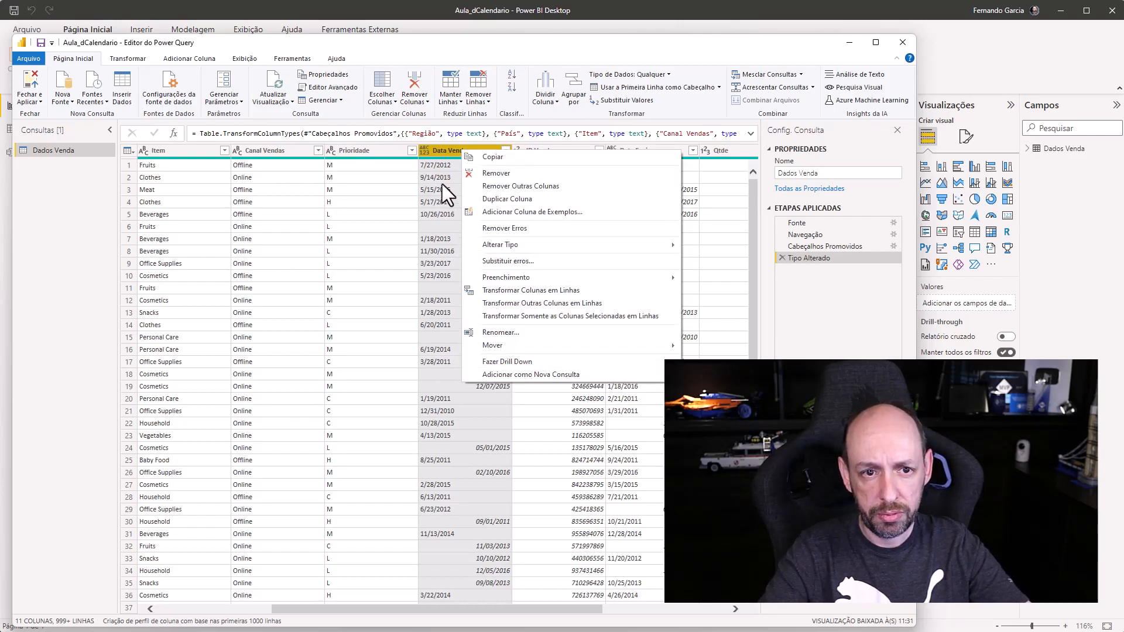
Convert the Data Venda column to the Data type using the Inglês (Estados Unidos) locale
{"action": "left_click", "coordinate": [424, 153]}
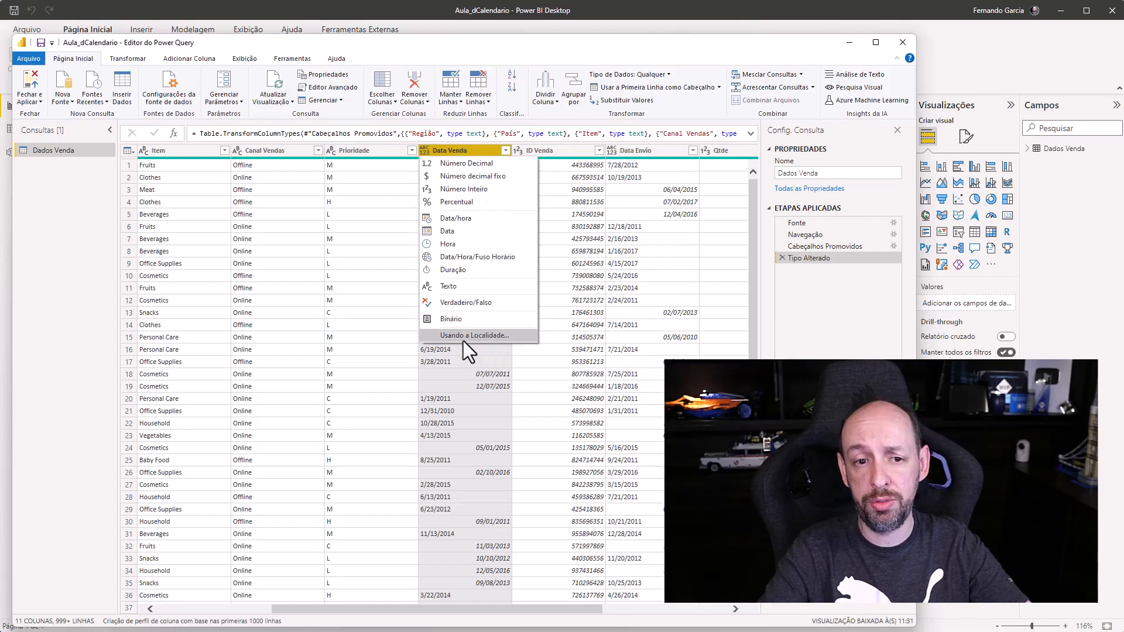
{"action": "left_click", "coordinate": [479, 334]}
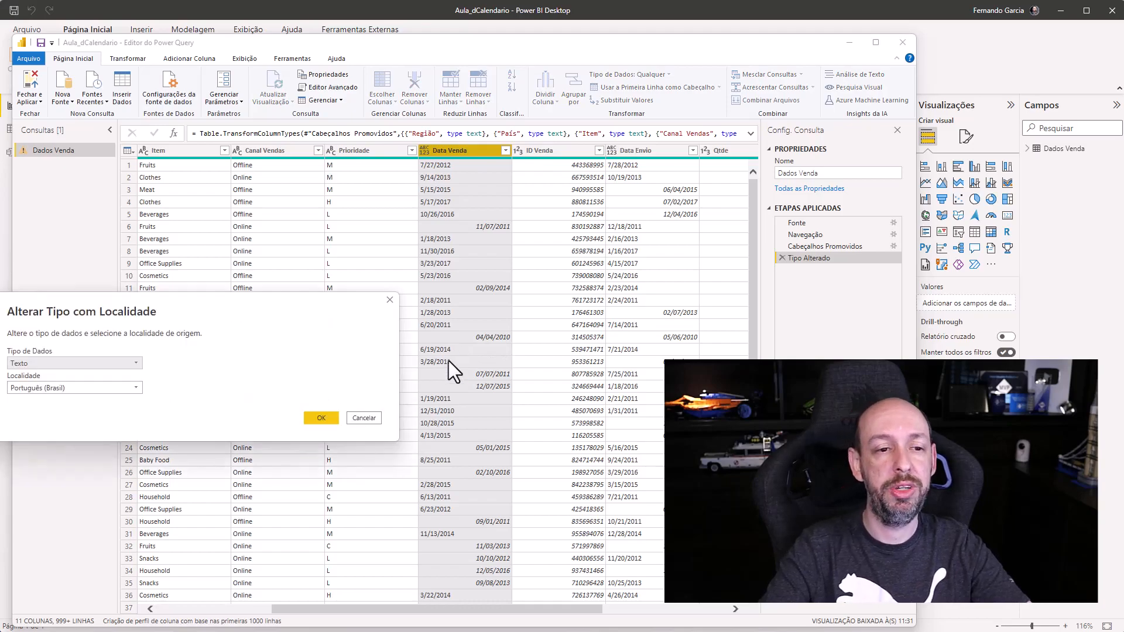
{"action": "left_click_drag", "start_coordinate": [231, 304], "coordinate": [539, 202]}
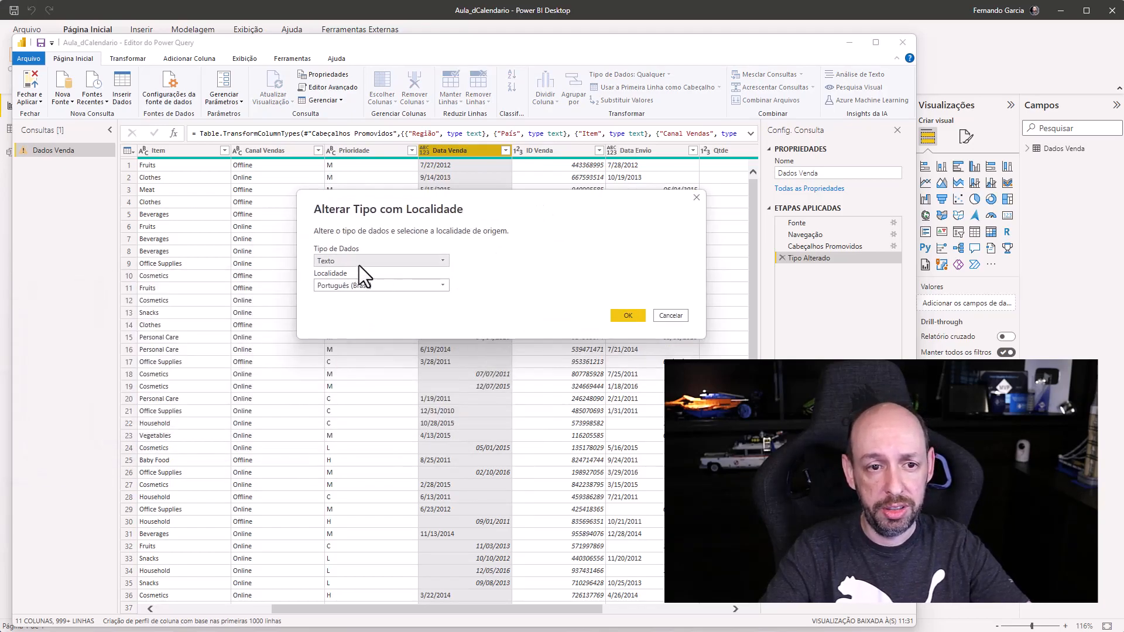
{"action": "left_click", "coordinate": [378, 280]}
{"action": "left_click_drag", "start_coordinate": [498, 473], "coordinate": [527, 400]}
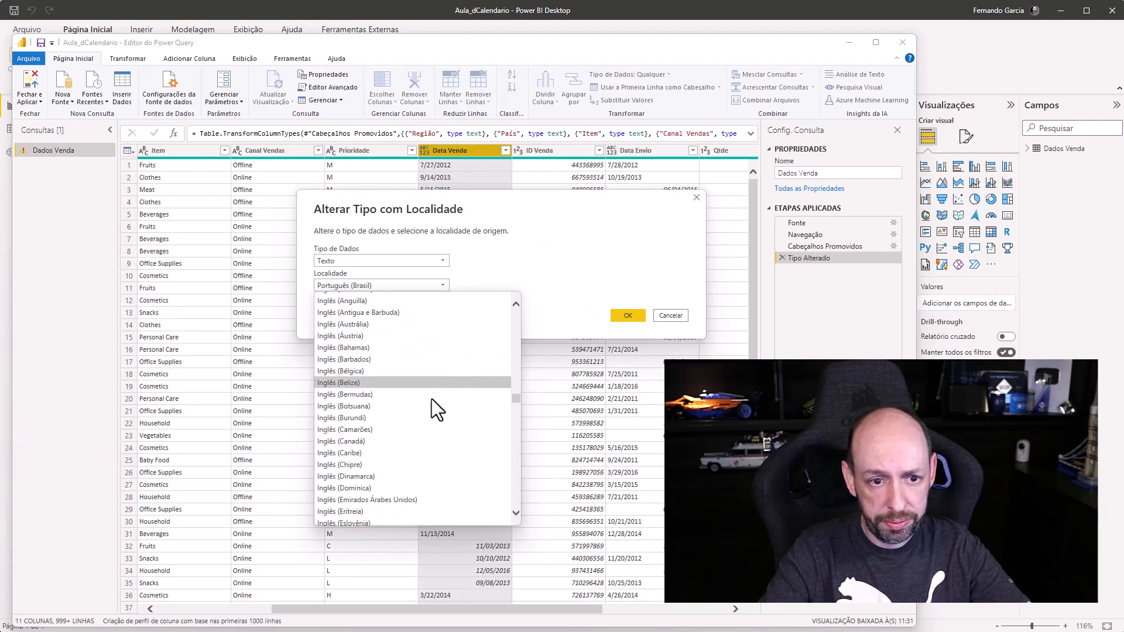
{"action": "left_click", "coordinate": [391, 469]}
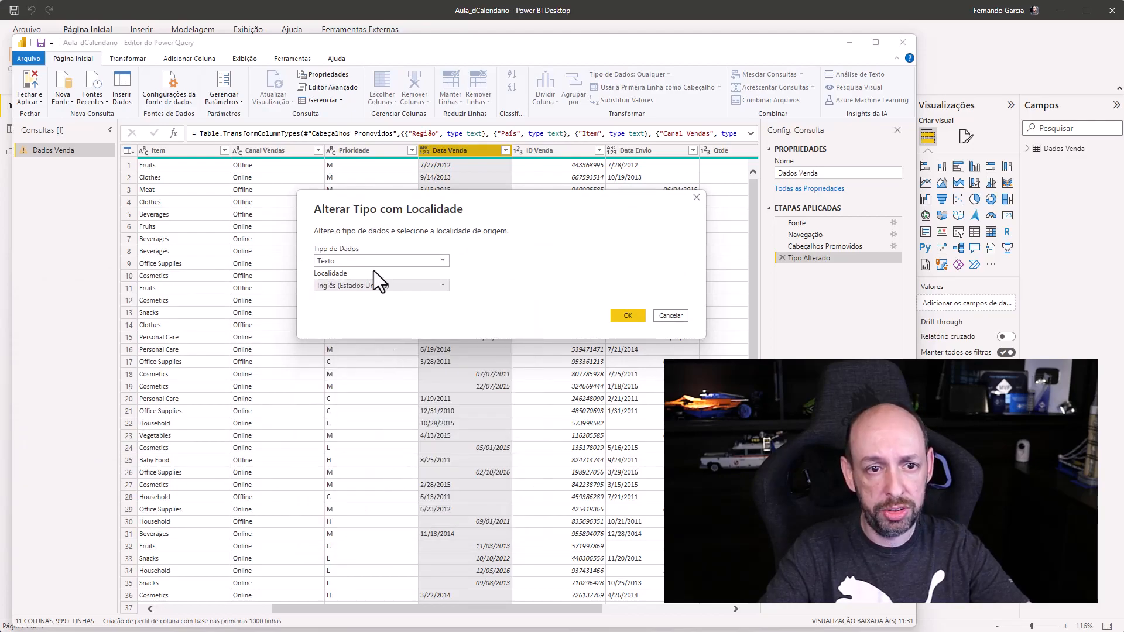
{"action": "left_click", "coordinate": [372, 263]}
{"action": "left_click", "coordinate": [335, 332]}
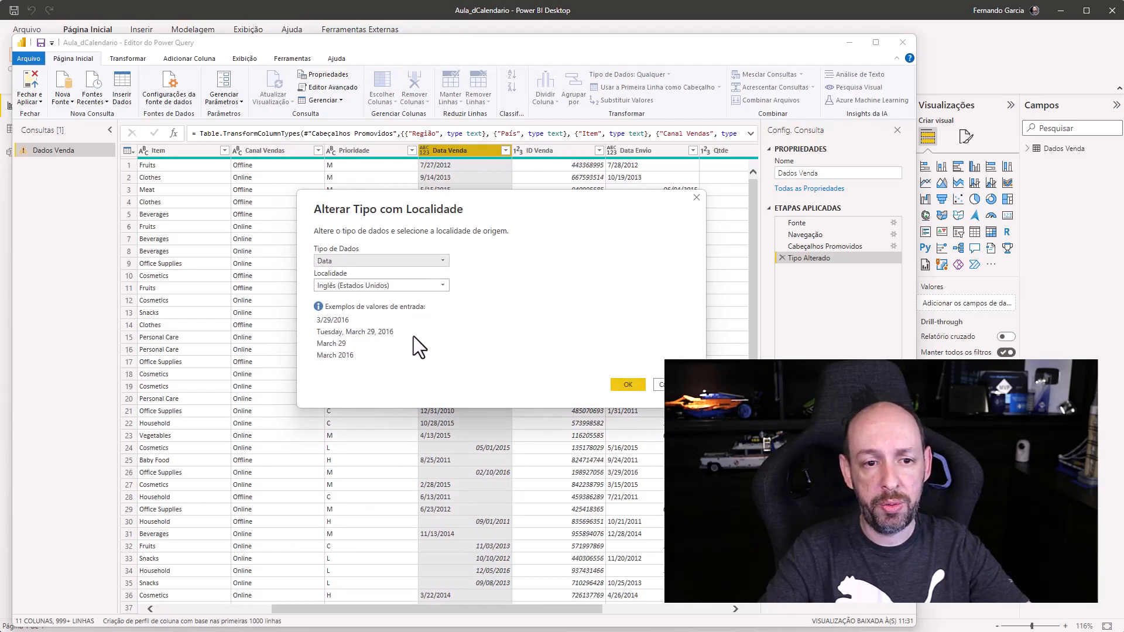
{"action": "left_click", "coordinate": [619, 382]}
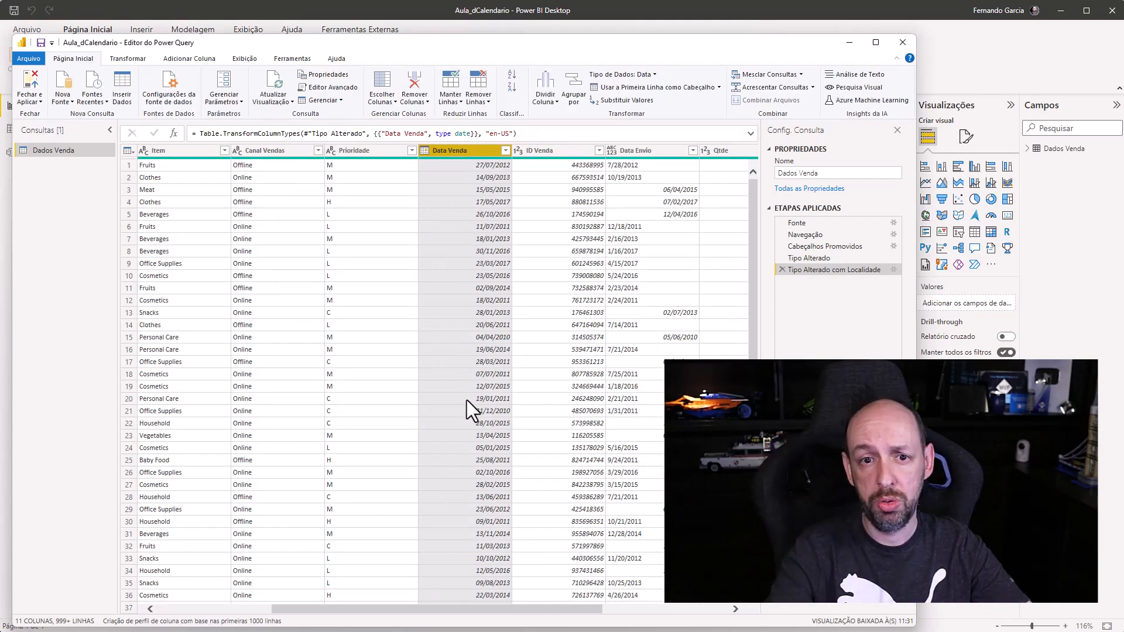
Compare the Data Envio and Data Venda column types, and close the Power Query Editor applying the changes
{"action": "left_click", "coordinate": [655, 150]}
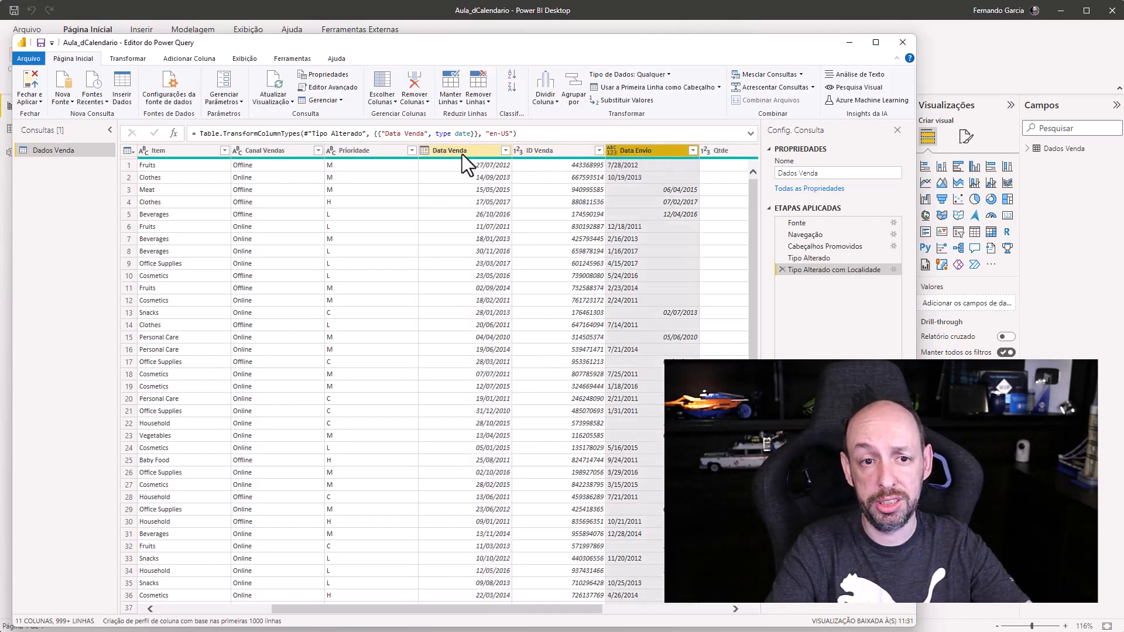
{"action": "left_click", "coordinate": [446, 150]}
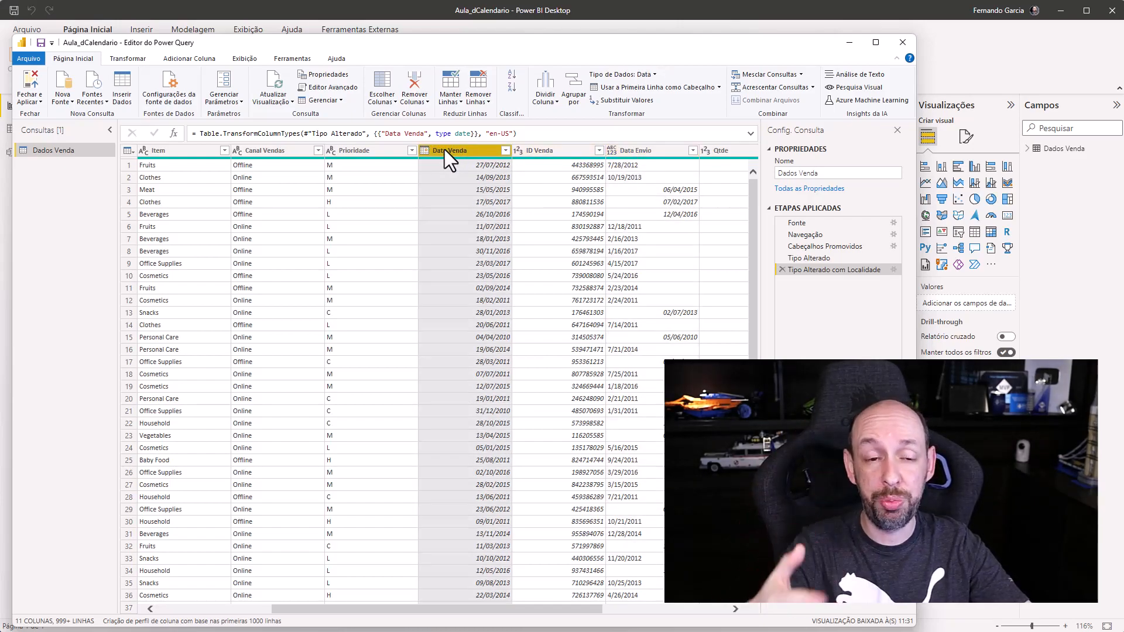
{"action": "left_click", "coordinate": [31, 82]}
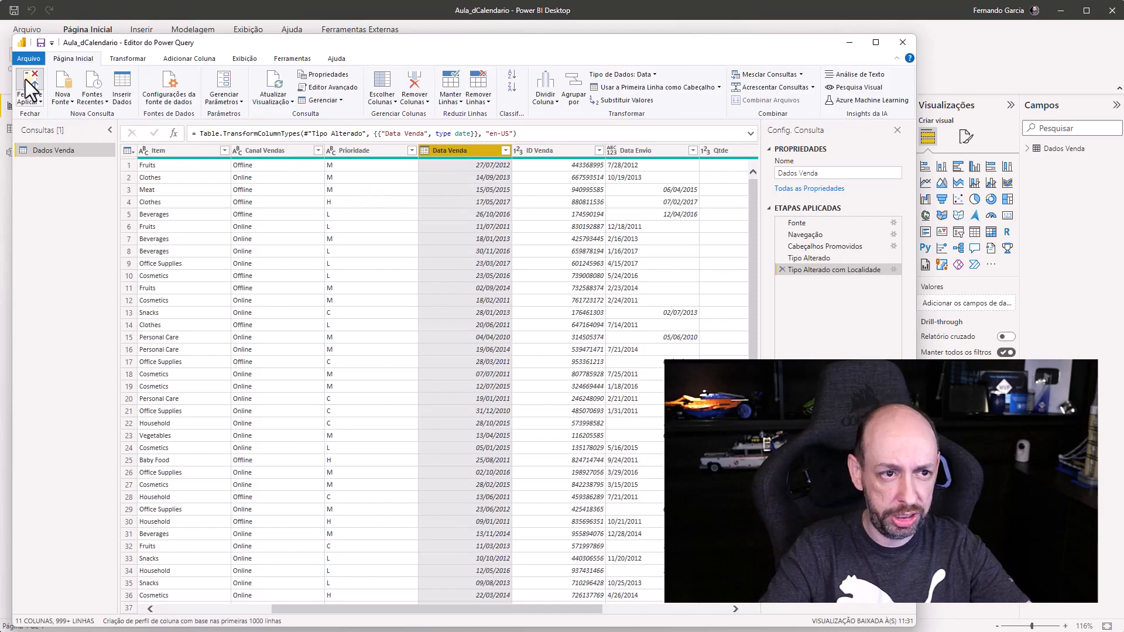
Switch to DAX Studio, refresh the model metadata, and expand the LocalDateTable table to review its fields
{"action": "key", "text": "alt+Tab"}
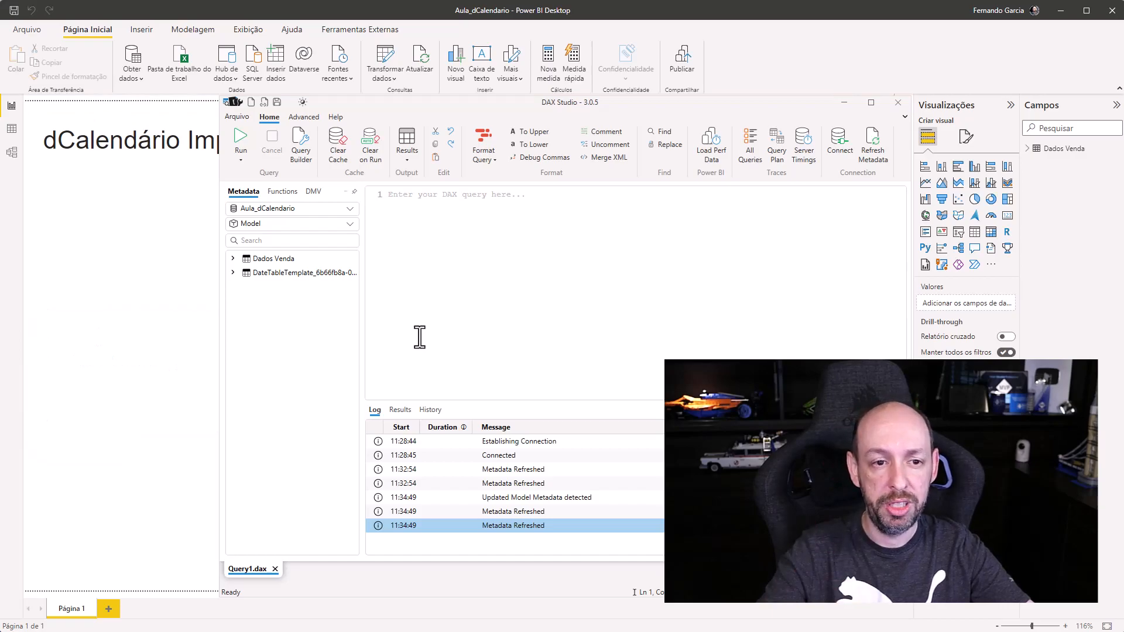
{"action": "left_click", "coordinate": [879, 149]}
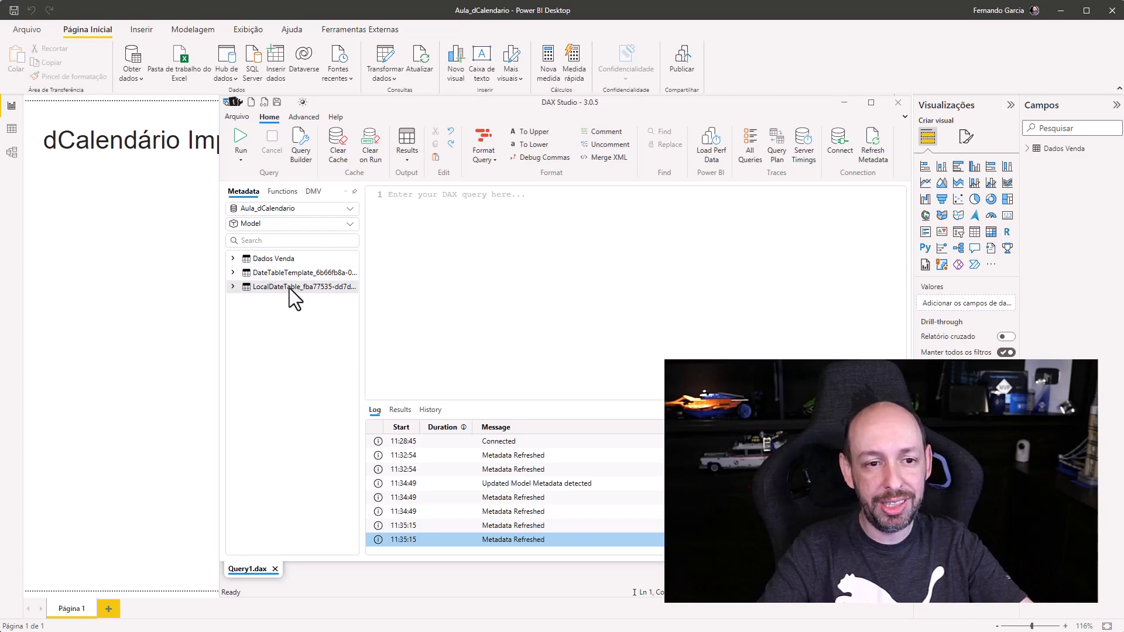
{"action": "mouse_move", "coordinate": [278, 288]}
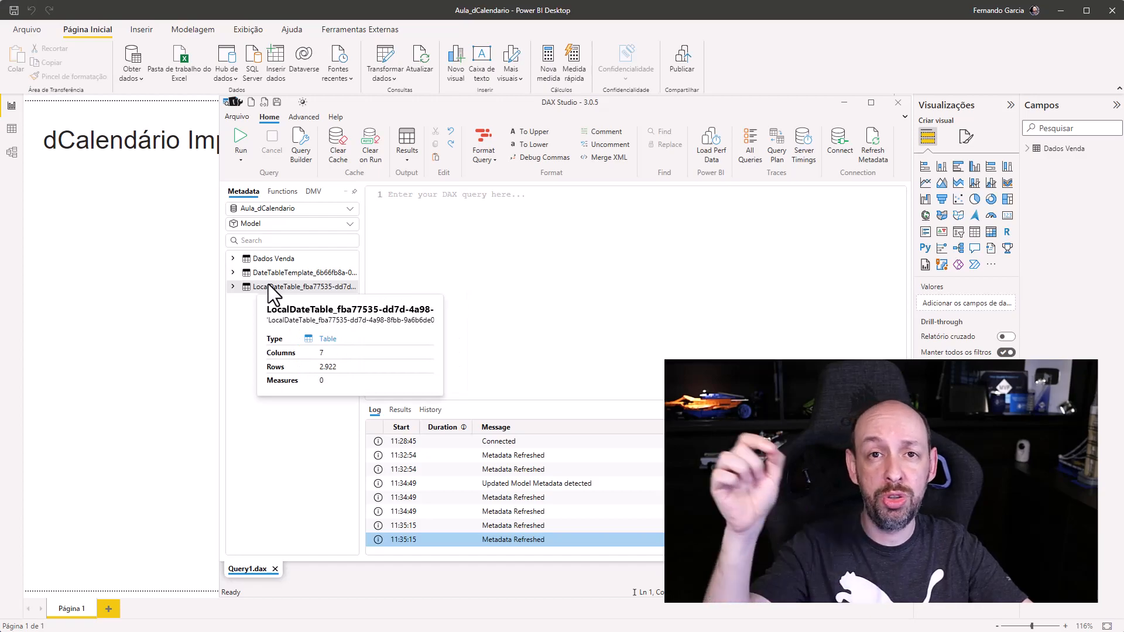
{"action": "left_click", "coordinate": [234, 287]}
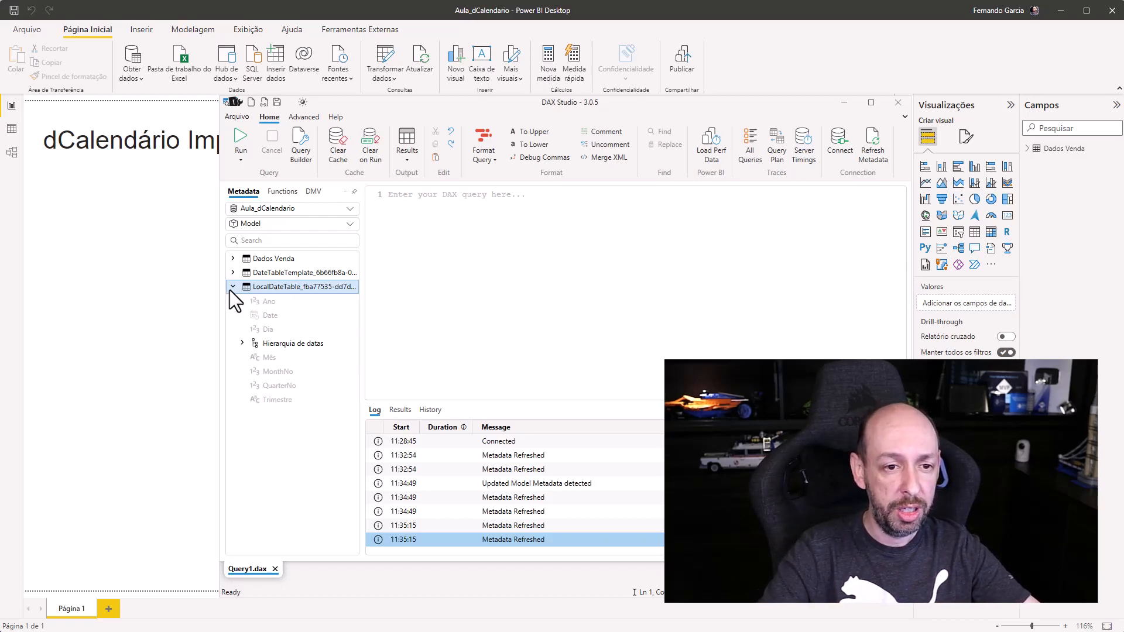
Expand the Dados Venda fields in Power BI Desktop, and return to DAX Studio to collapse the LocalDateTable table
{"action": "left_click", "coordinate": [1029, 148]}
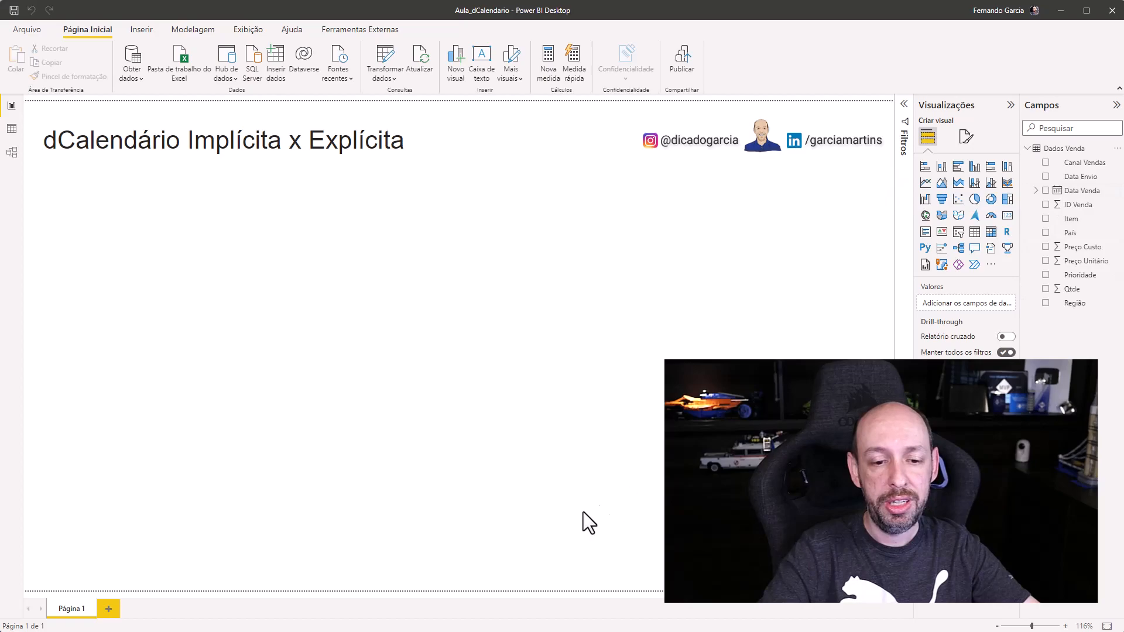
{"action": "key", "text": "alt+Tab"}
{"action": "left_click", "coordinate": [233, 287]}
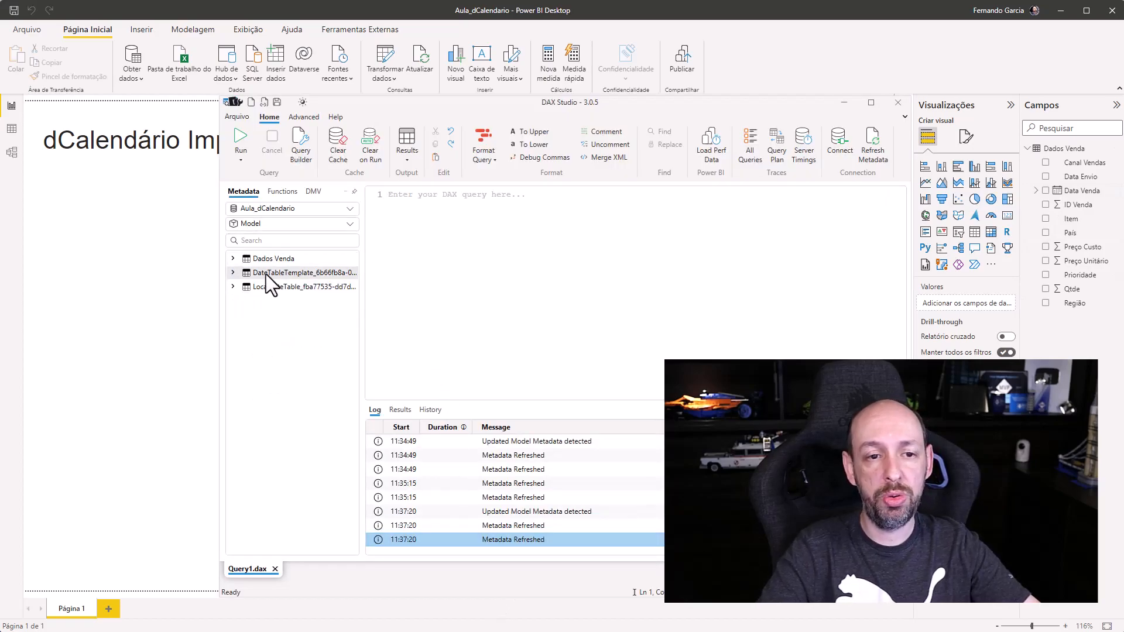
{"action": "mouse_move", "coordinate": [266, 274]}
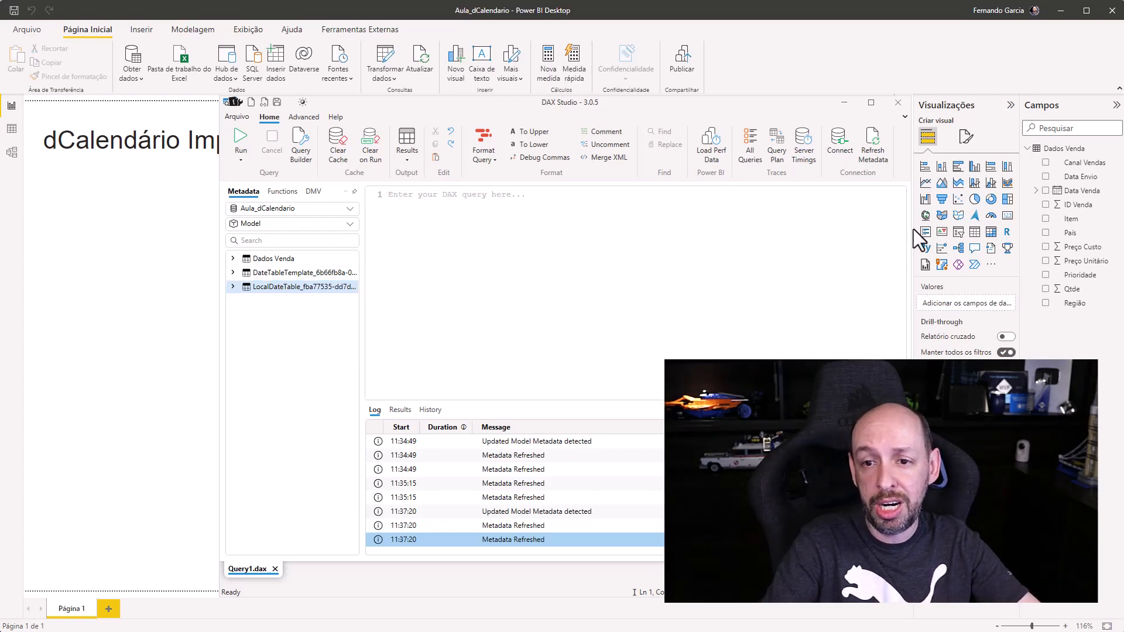
In Power BI Desktop, create a column chart of summed Qtde by the Data Venda date hierarchy and enlarge it
{"action": "left_click", "coordinate": [195, 336]}
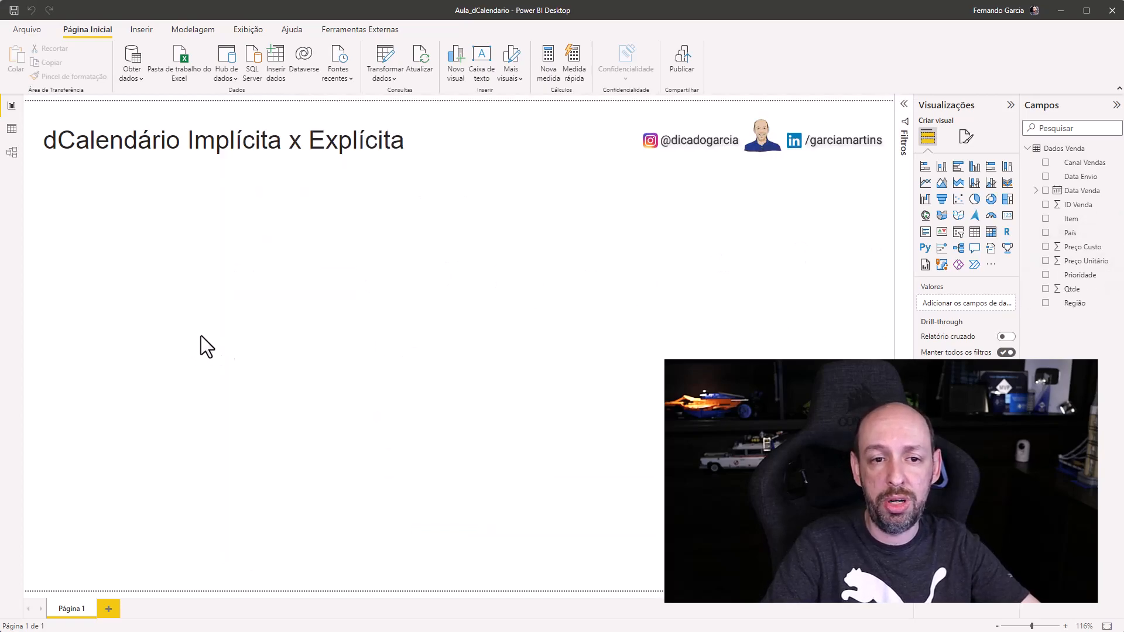
{"action": "left_click_drag", "start_coordinate": [1072, 289], "coordinate": [350, 327]}
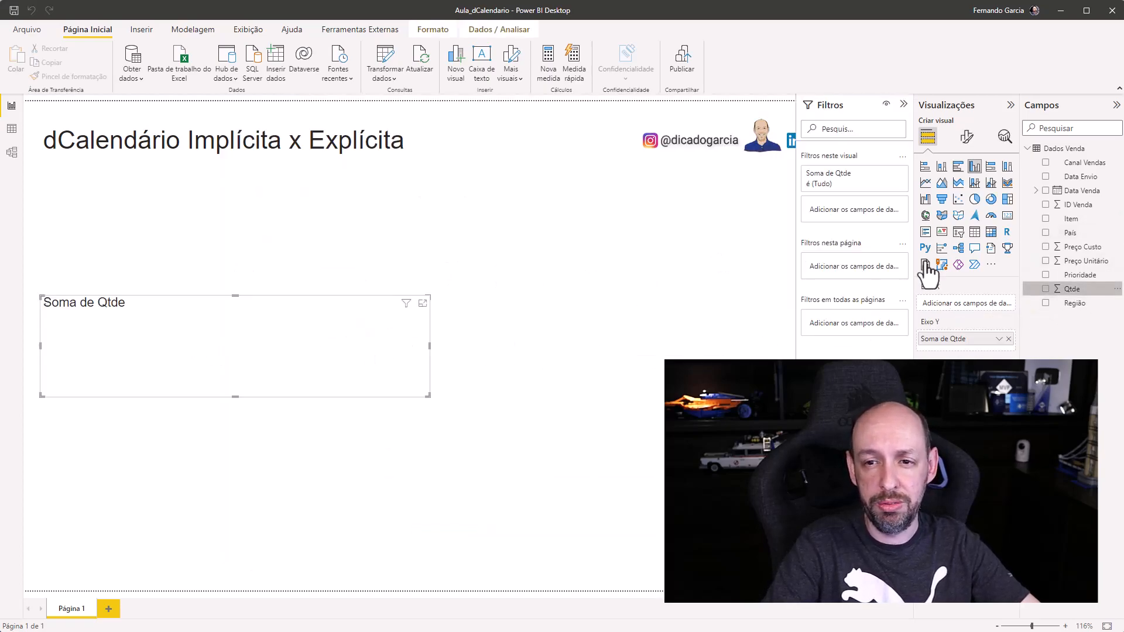
{"action": "left_click_drag", "start_coordinate": [1080, 191], "coordinate": [968, 305]}
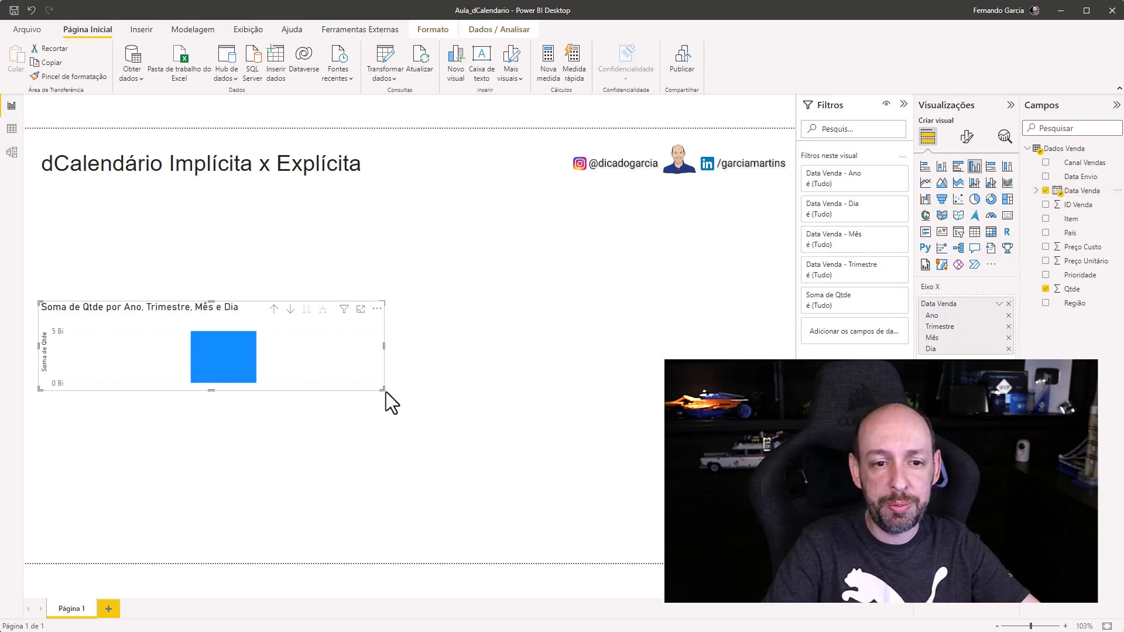
{"action": "left_click_drag", "start_coordinate": [381, 389], "coordinate": [634, 522]}
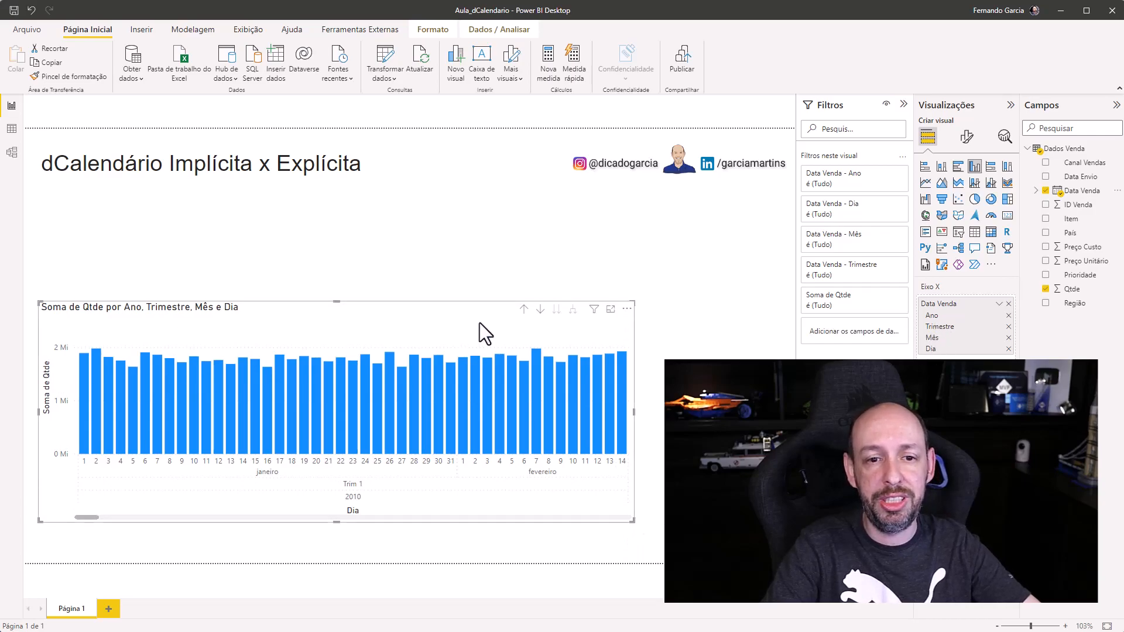
Drill the Qtde chart up to the year level and expand the hierarchy back down to the day level
{"action": "left_click", "coordinate": [523, 309]}
{"action": "left_click", "coordinate": [524, 309]}
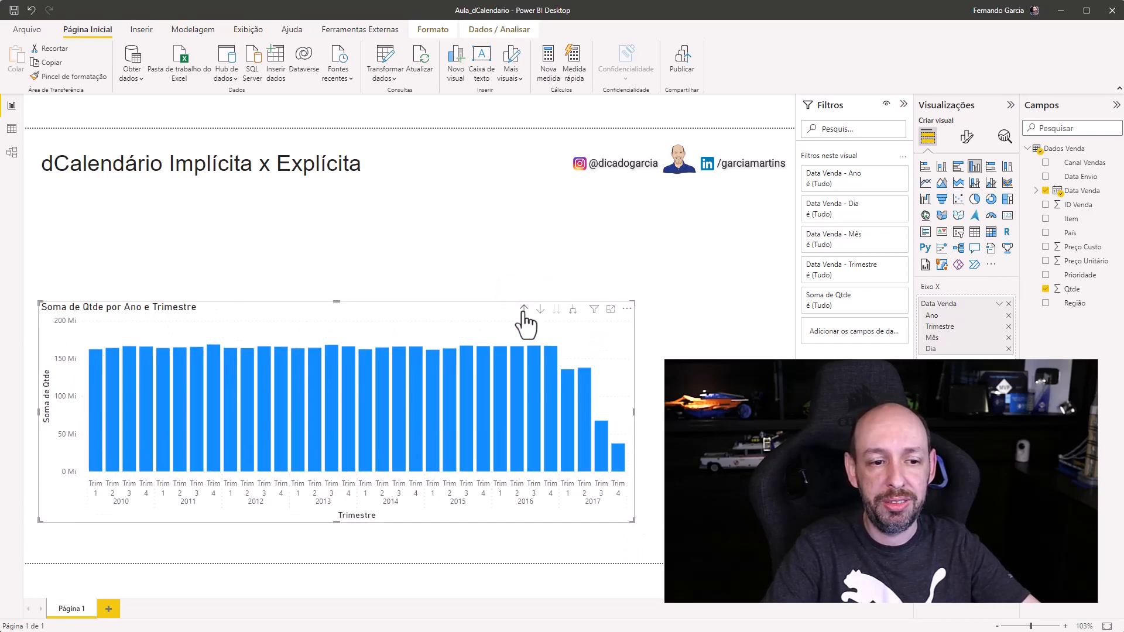
{"action": "left_click", "coordinate": [524, 309]}
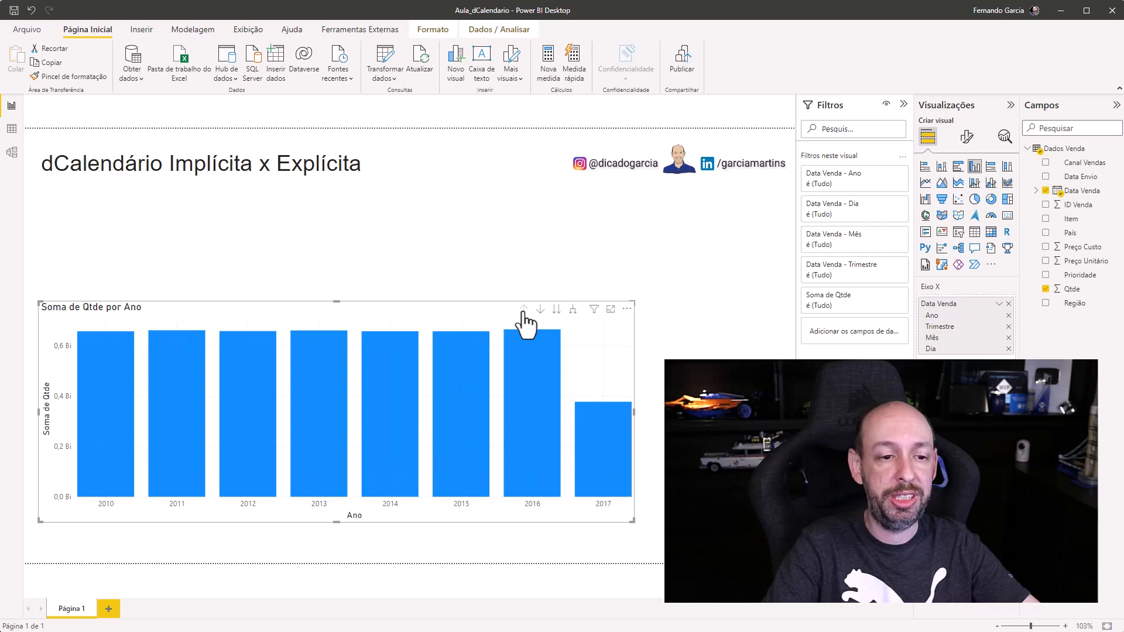
{"action": "left_click", "coordinate": [573, 311]}
{"action": "left_click", "coordinate": [573, 310]}
{"action": "left_click", "coordinate": [574, 311]}
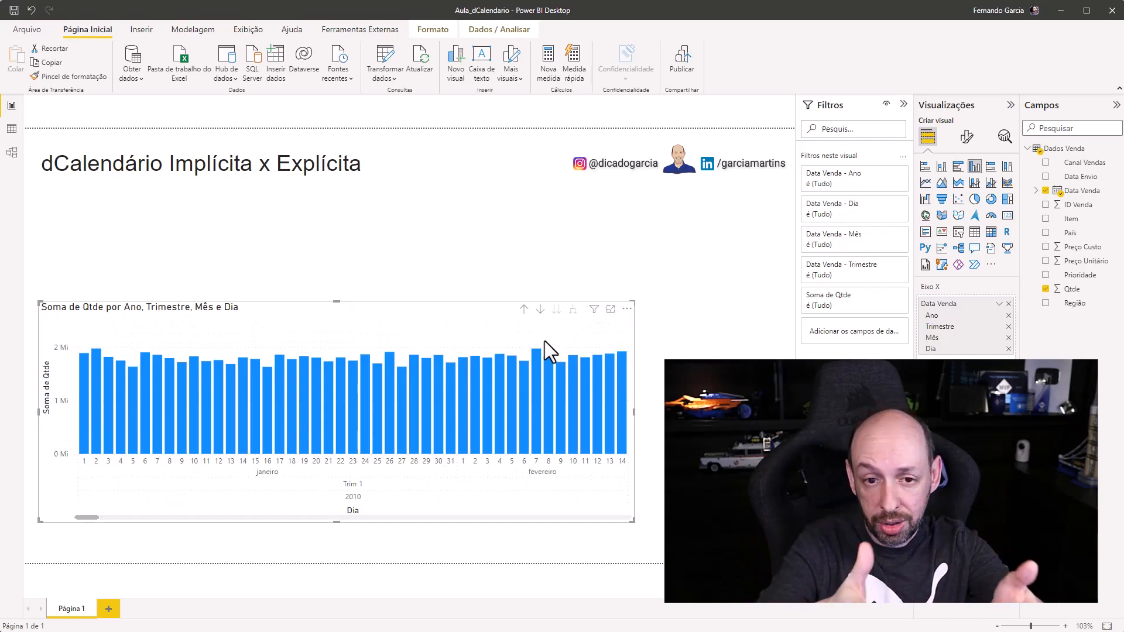
Move the Qtde chart up and to the right on the page, and switch to DAX Studio to check LocalDateTable's details
{"action": "left_click_drag", "start_coordinate": [448, 306], "coordinate": [625, 222]}
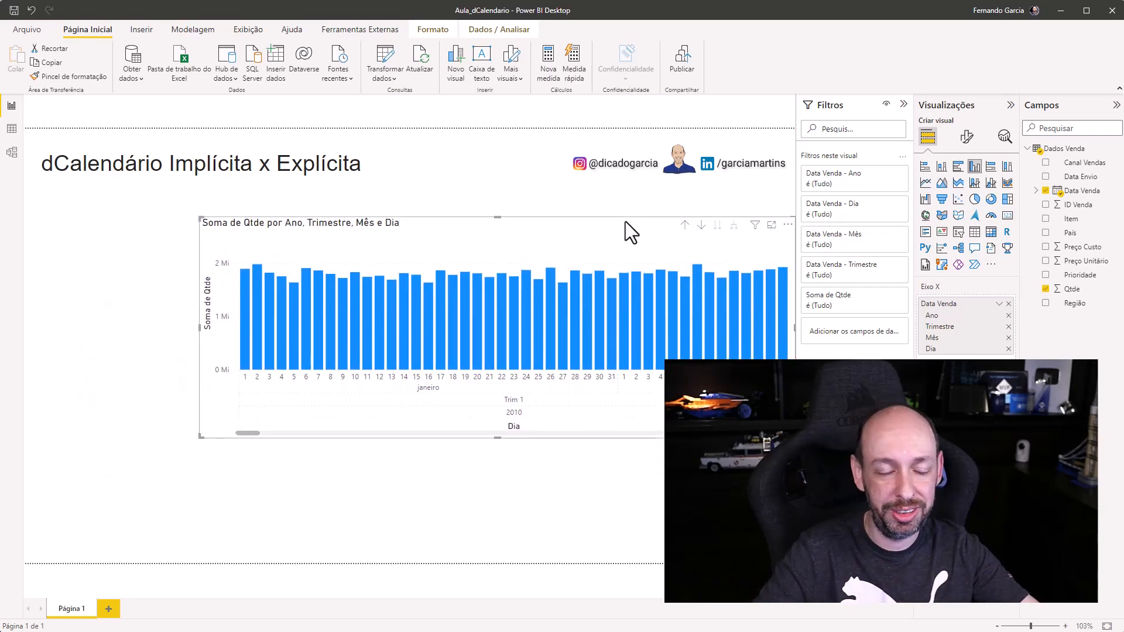
{"action": "key", "text": "alt+Tab"}
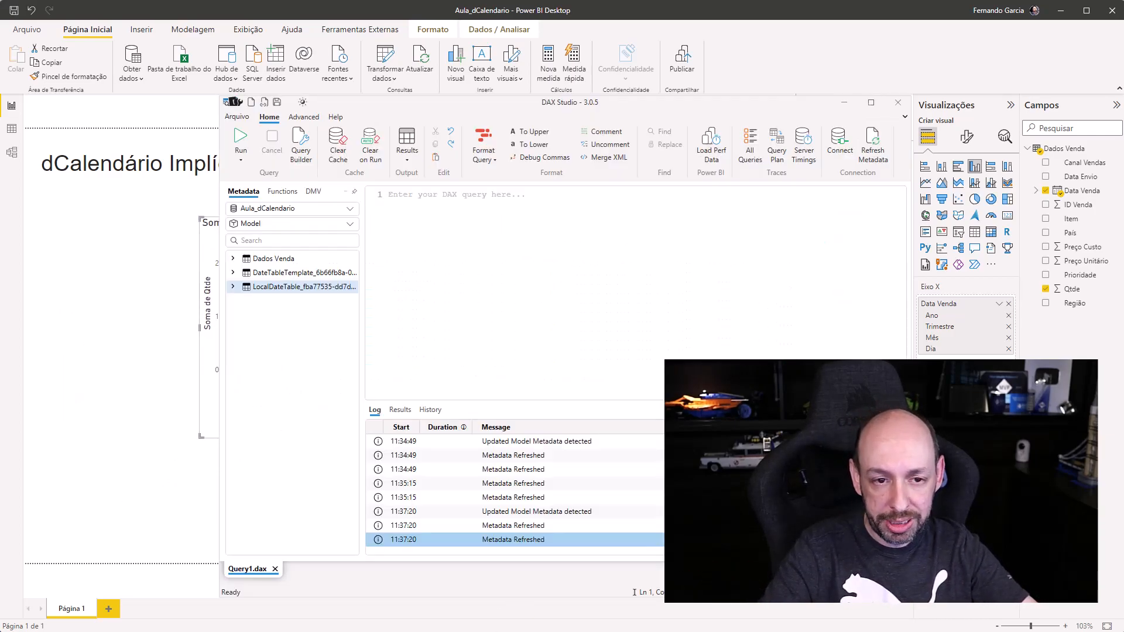
{"action": "mouse_move", "coordinate": [285, 293]}
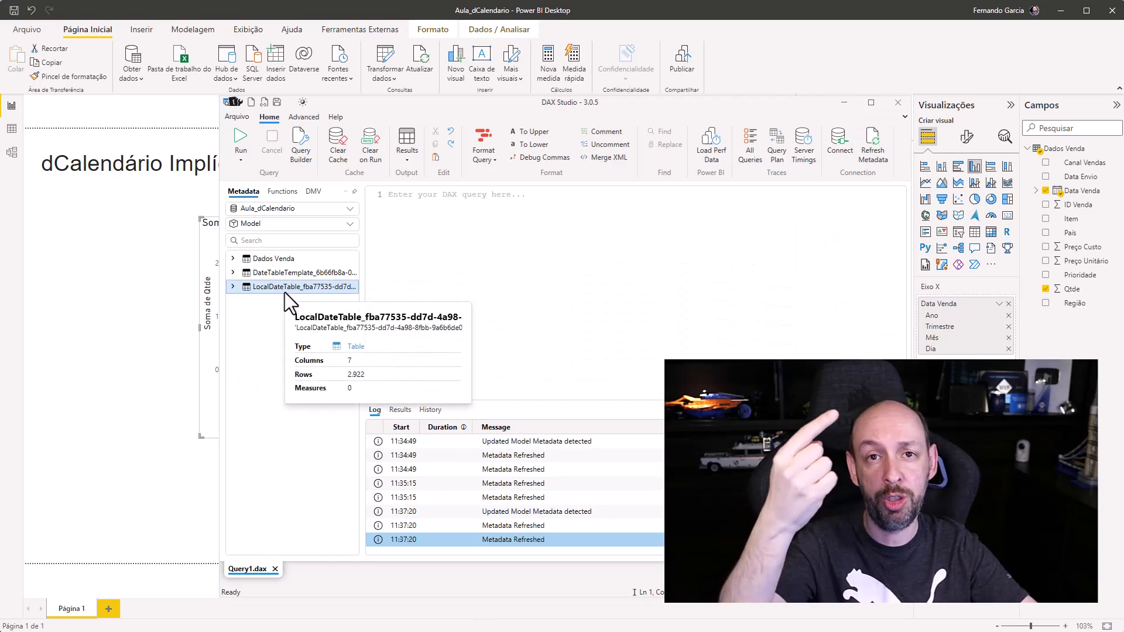
Return to Power BI Desktop, open the Dados Venda query in Power Query Editor and select the Data Envio column
{"action": "left_click", "coordinate": [164, 312]}
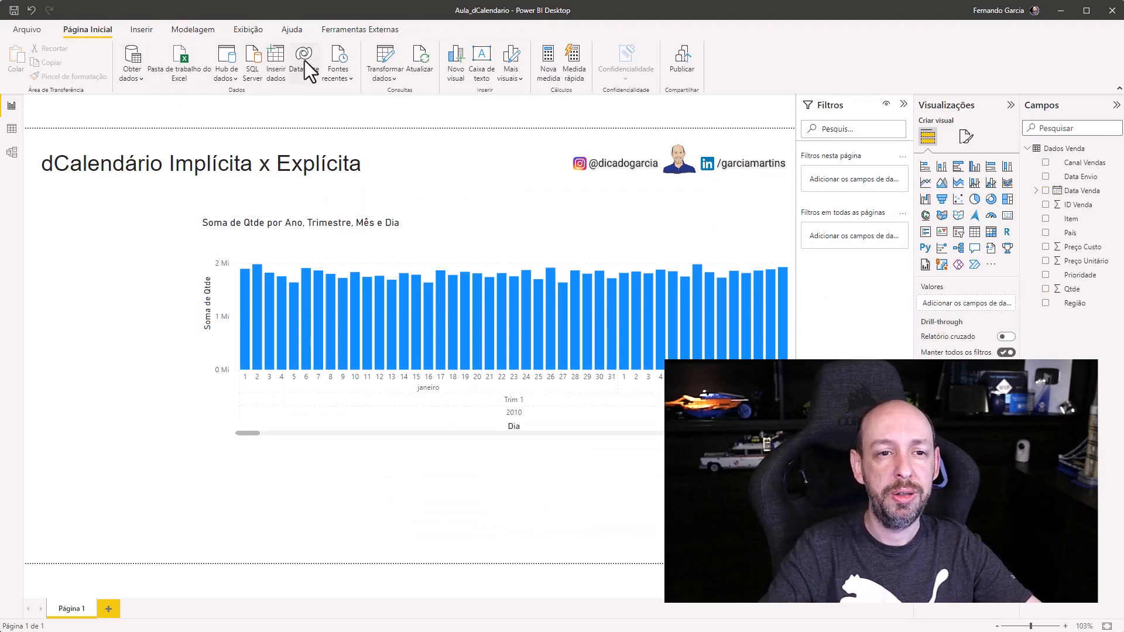
{"action": "left_click", "coordinate": [389, 58]}
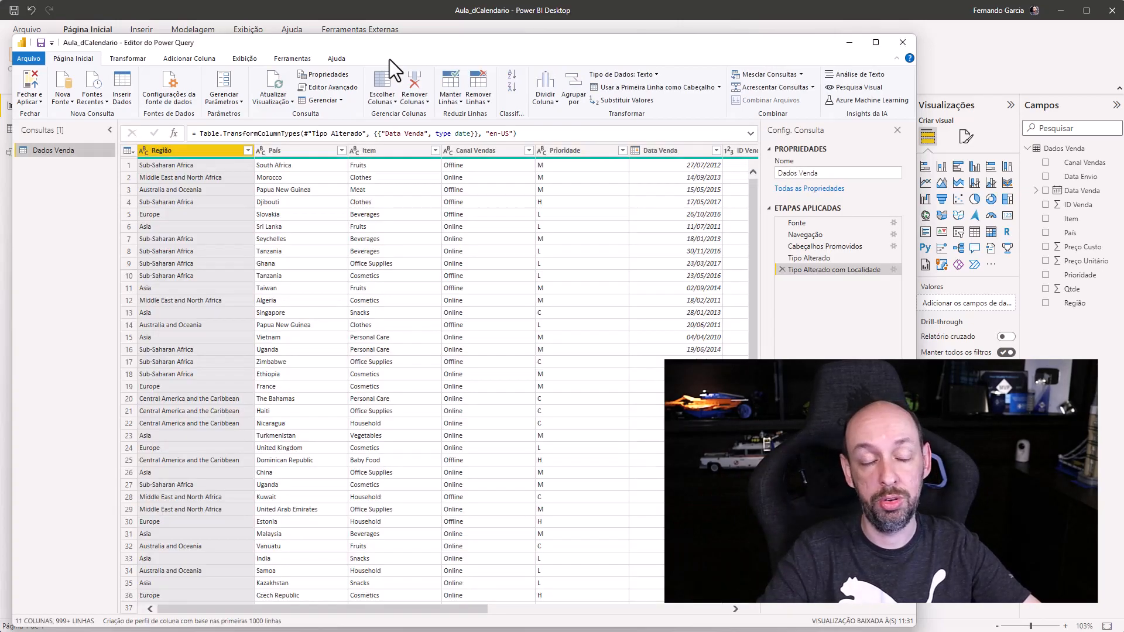
{"action": "left_click", "coordinate": [665, 147]}
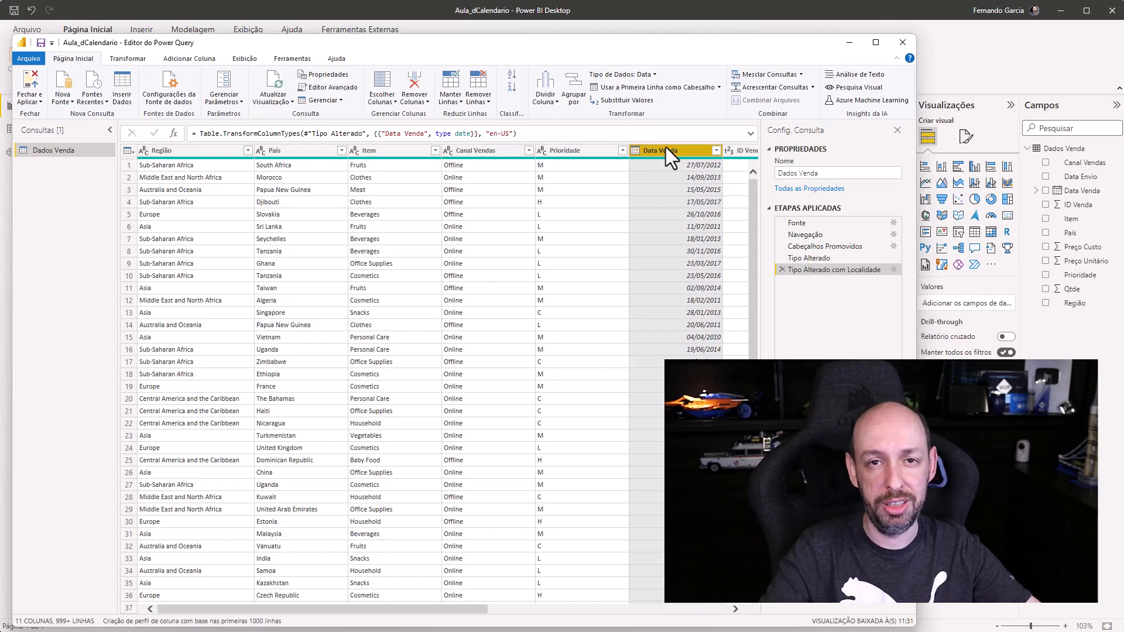
{"action": "left_click_drag", "start_coordinate": [445, 609], "coordinate": [616, 608]}
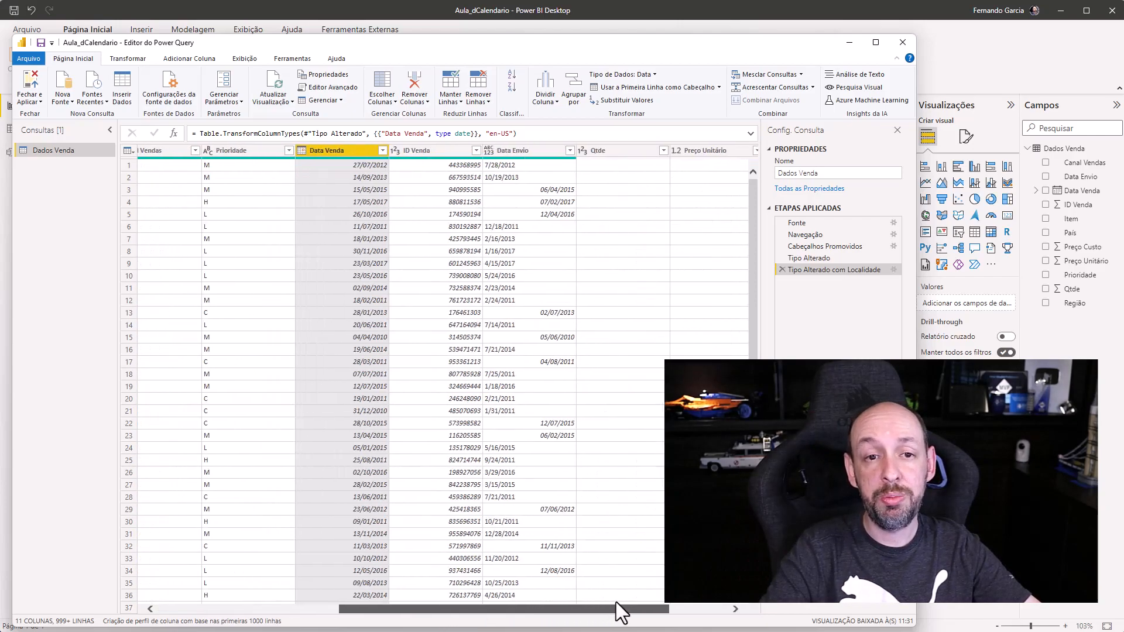
{"action": "left_click", "coordinate": [518, 153]}
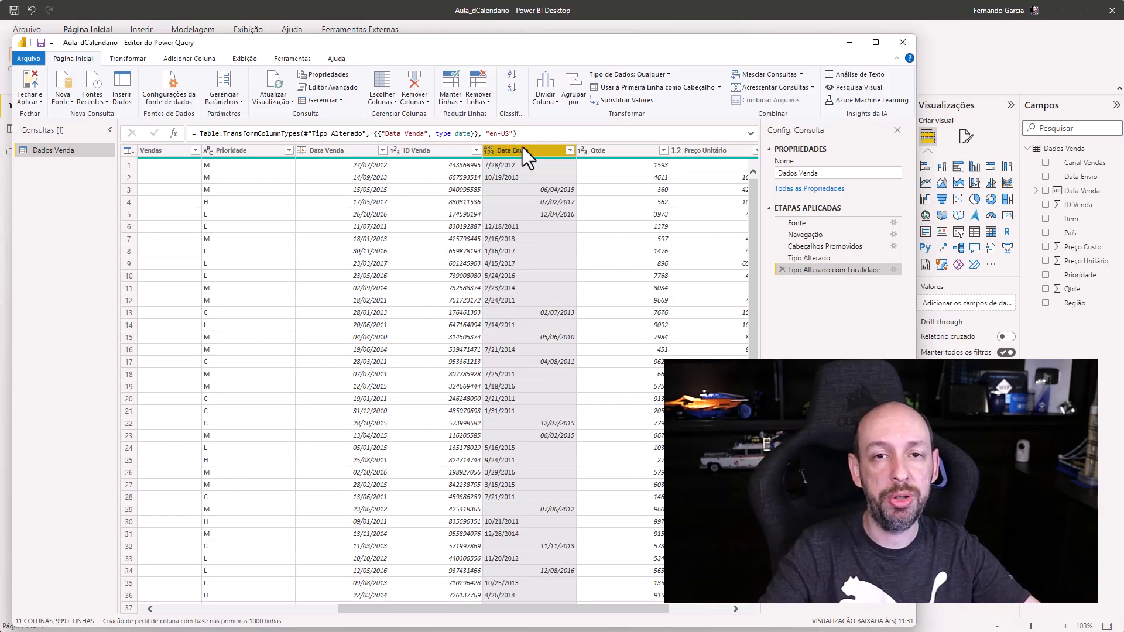
Convert the Data Envio column to the Data type using the locale Inglês (Estados Unidos)
{"action": "left_click", "coordinate": [488, 152]}
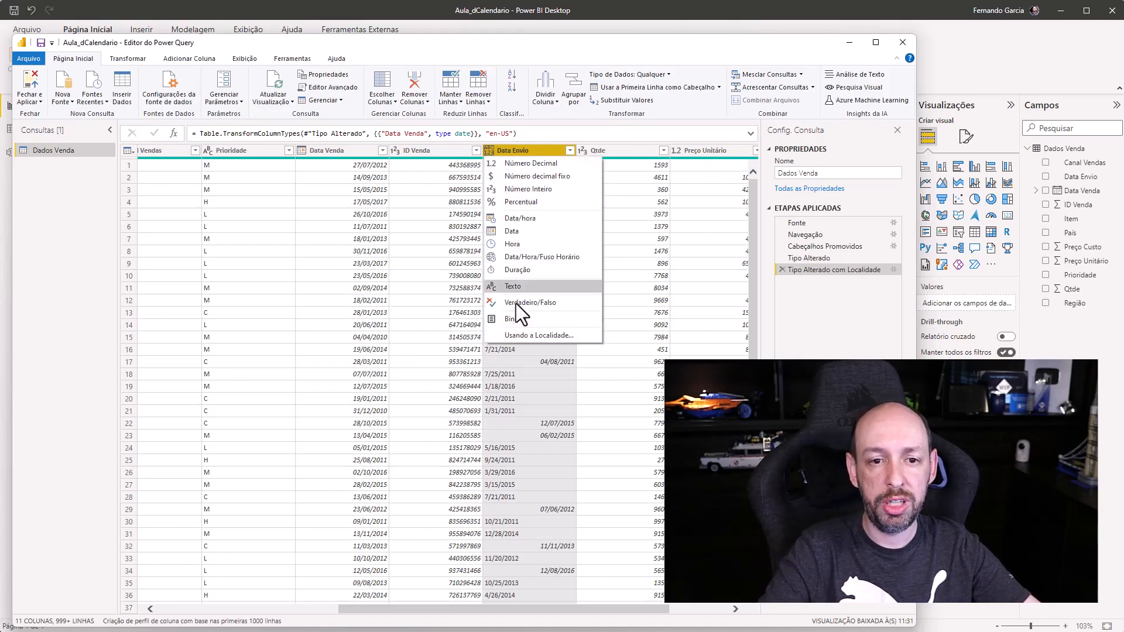
{"action": "left_click", "coordinate": [537, 336]}
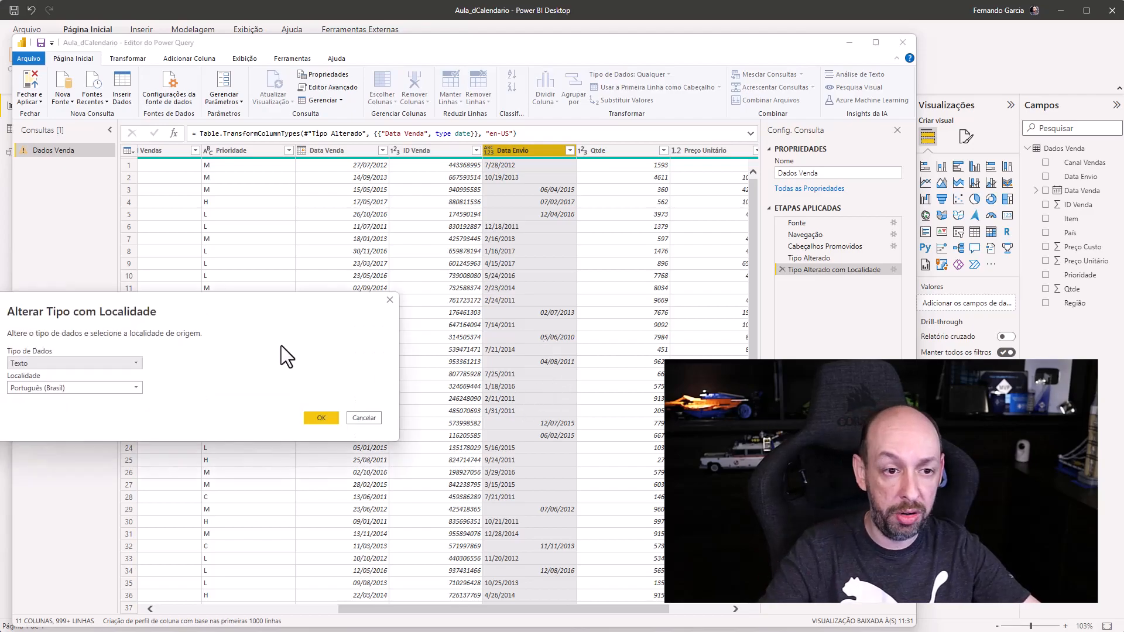
{"action": "left_click_drag", "start_coordinate": [209, 304], "coordinate": [496, 206]}
{"action": "left_click", "coordinate": [394, 289]}
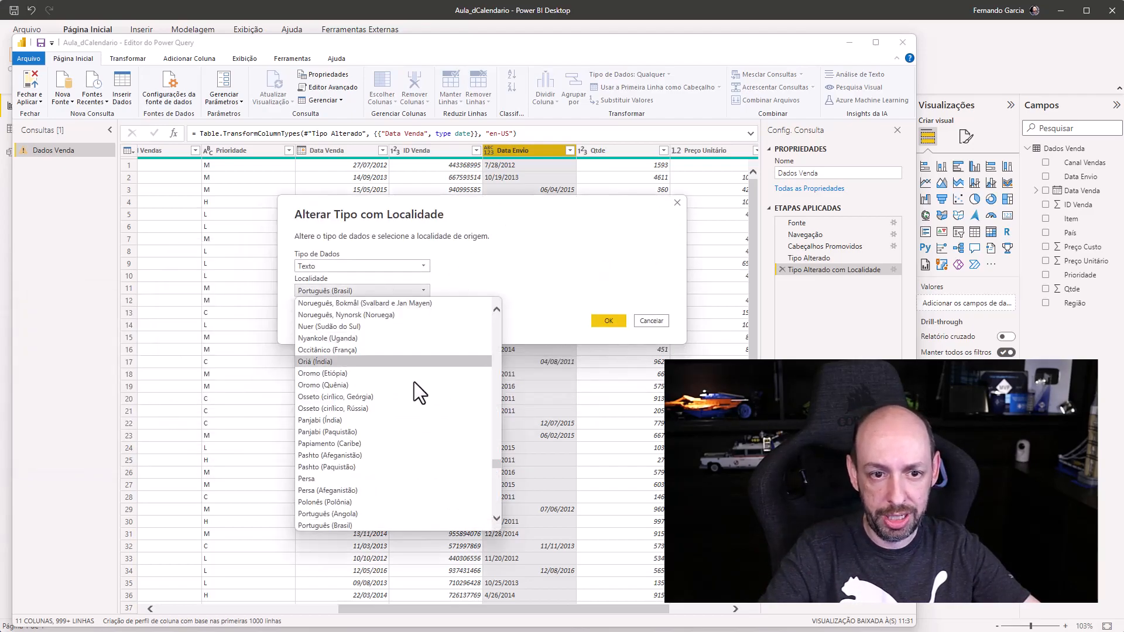
{"action": "left_click_drag", "start_coordinate": [498, 468], "coordinate": [485, 408]}
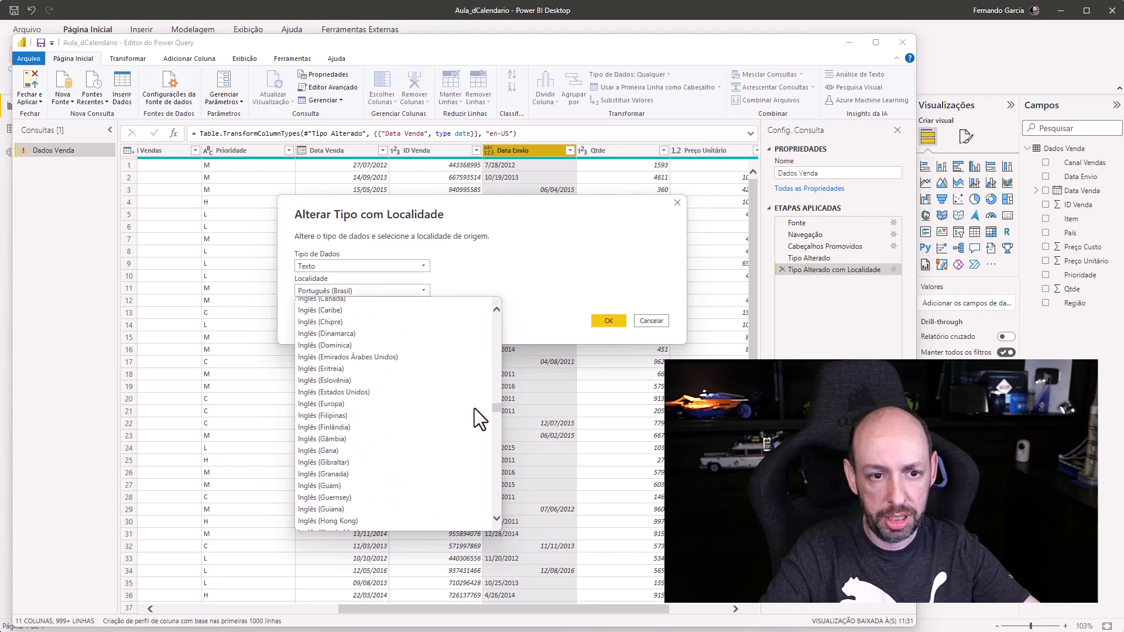
{"action": "left_click", "coordinate": [362, 392]}
{"action": "left_click", "coordinate": [354, 265]}
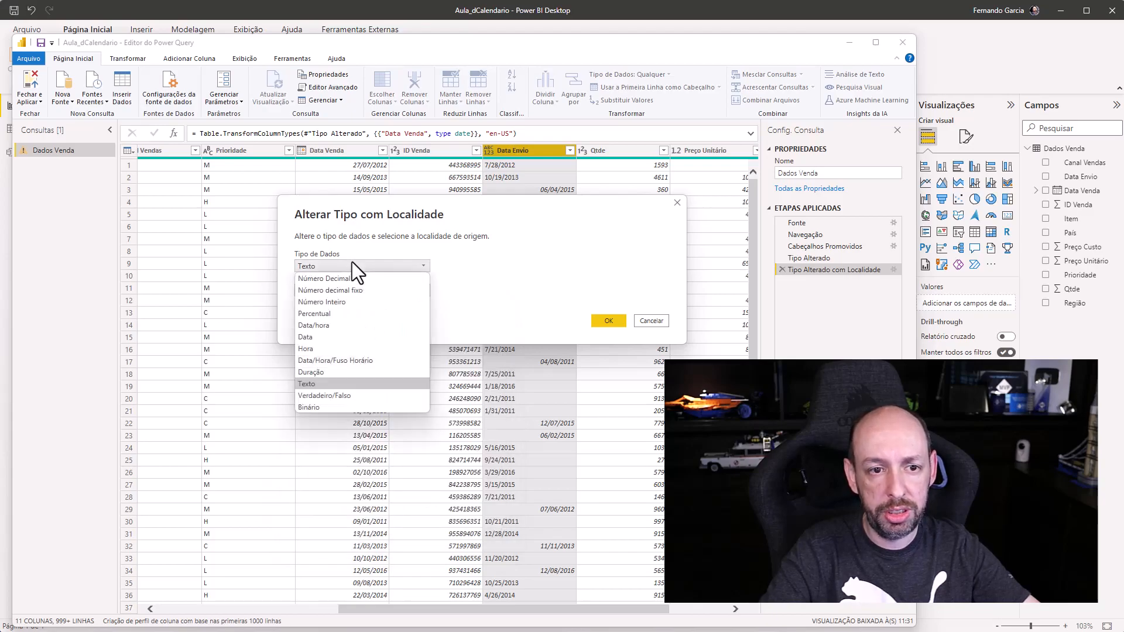
{"action": "left_click", "coordinate": [330, 337]}
{"action": "left_click", "coordinate": [598, 388]}
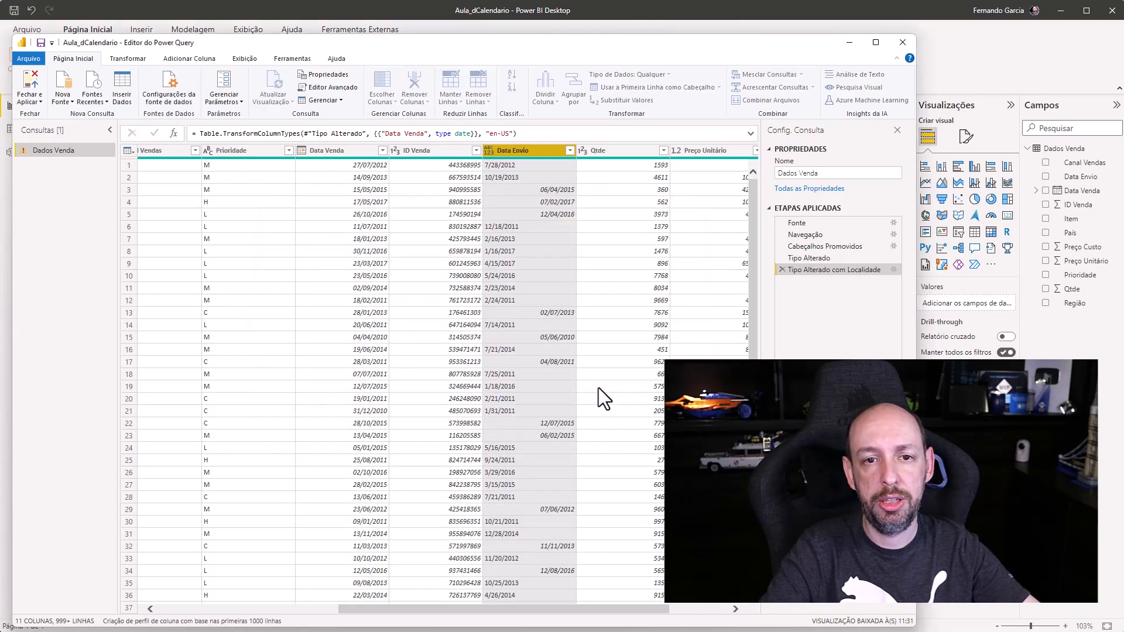
Check the types of the Data Venda and Data Envio columns, and close Power Query Editor, applying the changes to the model
{"action": "left_click", "coordinate": [333, 154]}
{"action": "left_click", "coordinate": [509, 155]}
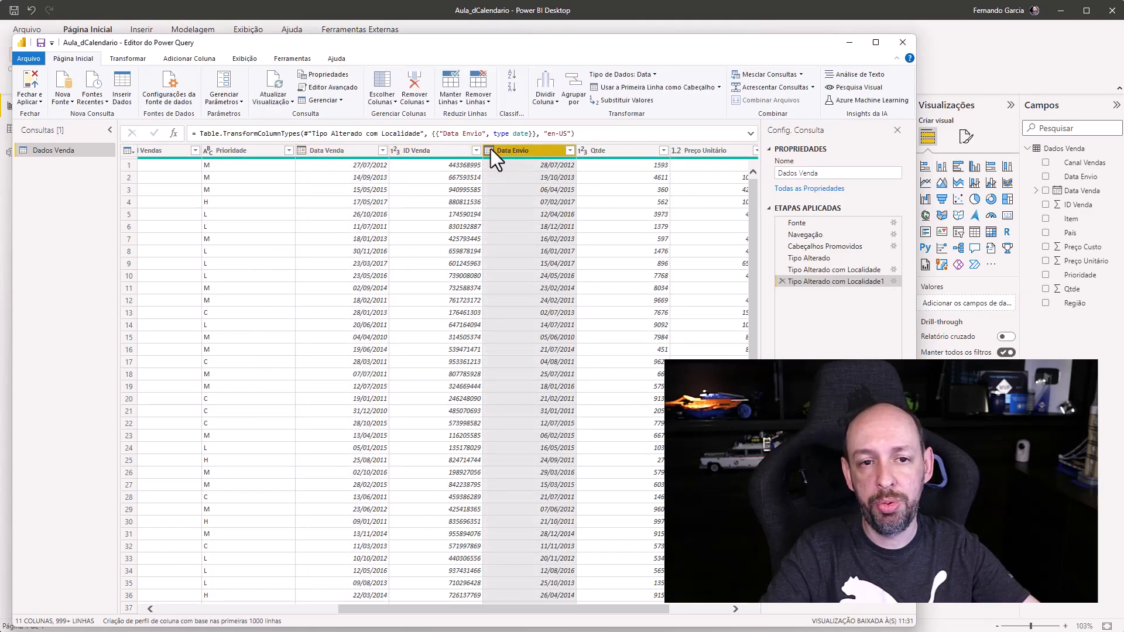
{"action": "left_click", "coordinate": [490, 151]}
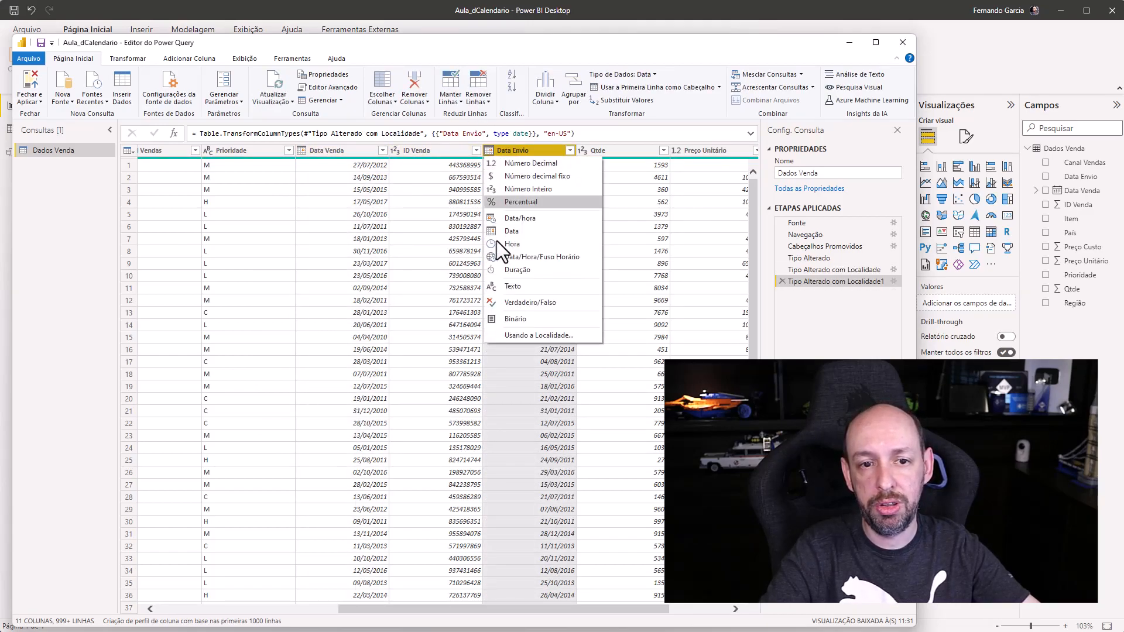
{"action": "left_click", "coordinate": [532, 155]}
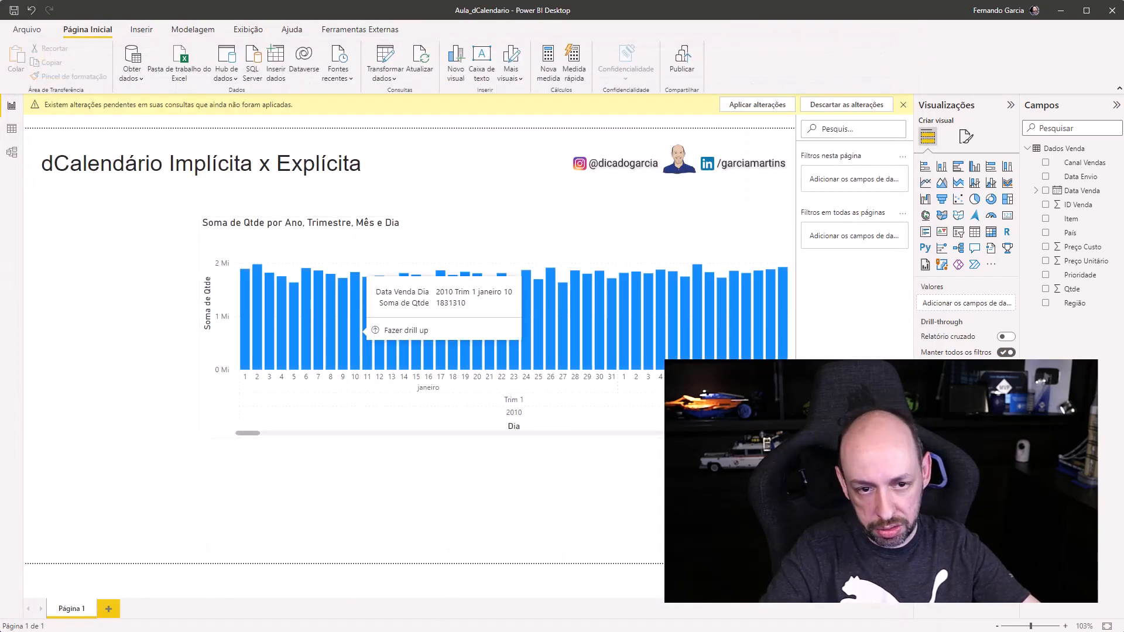
Switch to DAX Studio and refresh the model metadata once the Dados Venda load completes
{"action": "key", "text": "alt+Tab"}
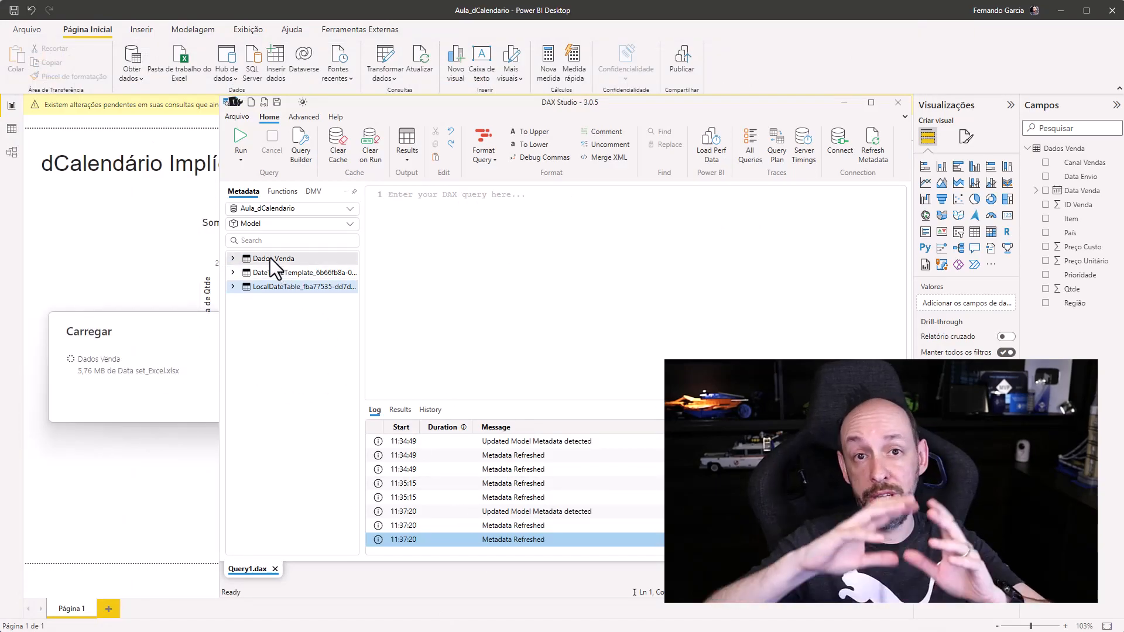
{"action": "mouse_move", "coordinate": [269, 258]}
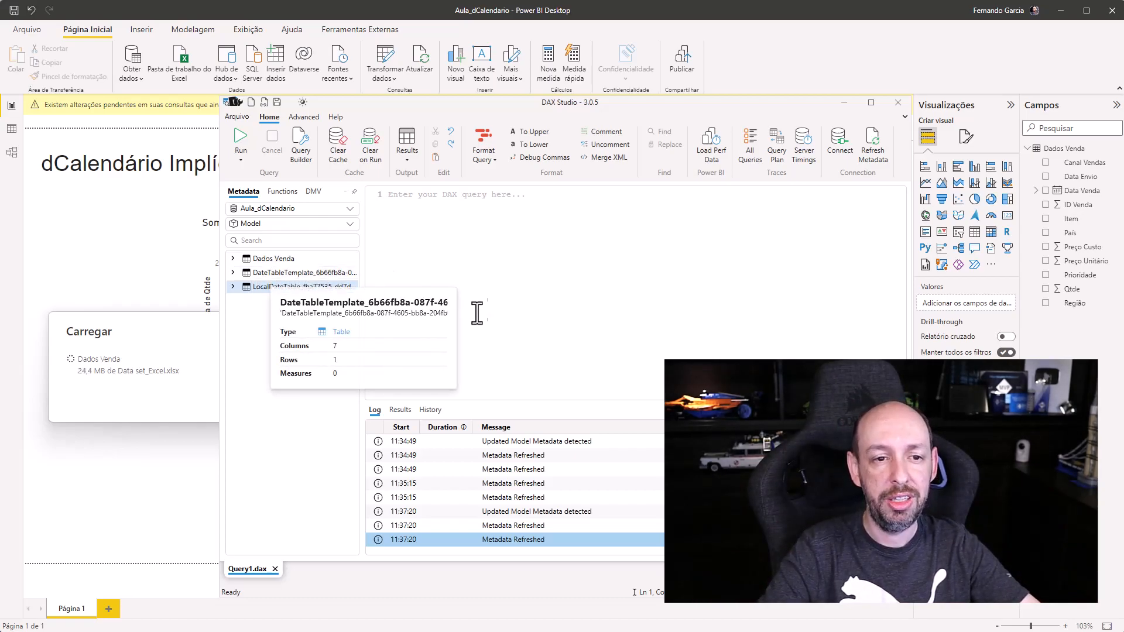
{"action": "mouse_move", "coordinate": [291, 290]}
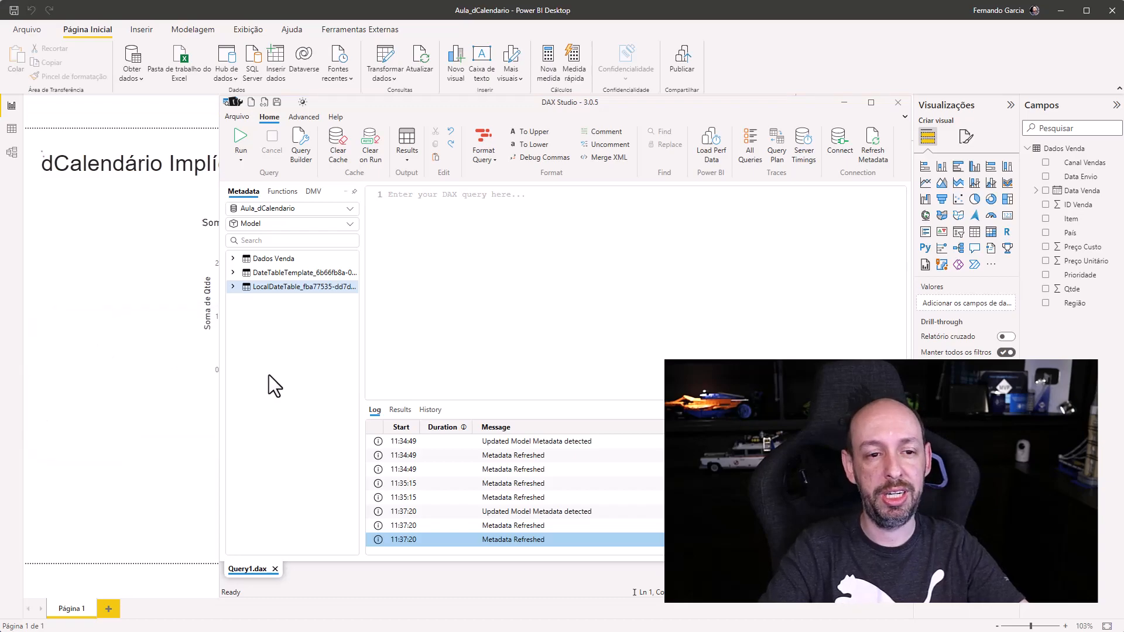
{"action": "left_click", "coordinate": [871, 151]}
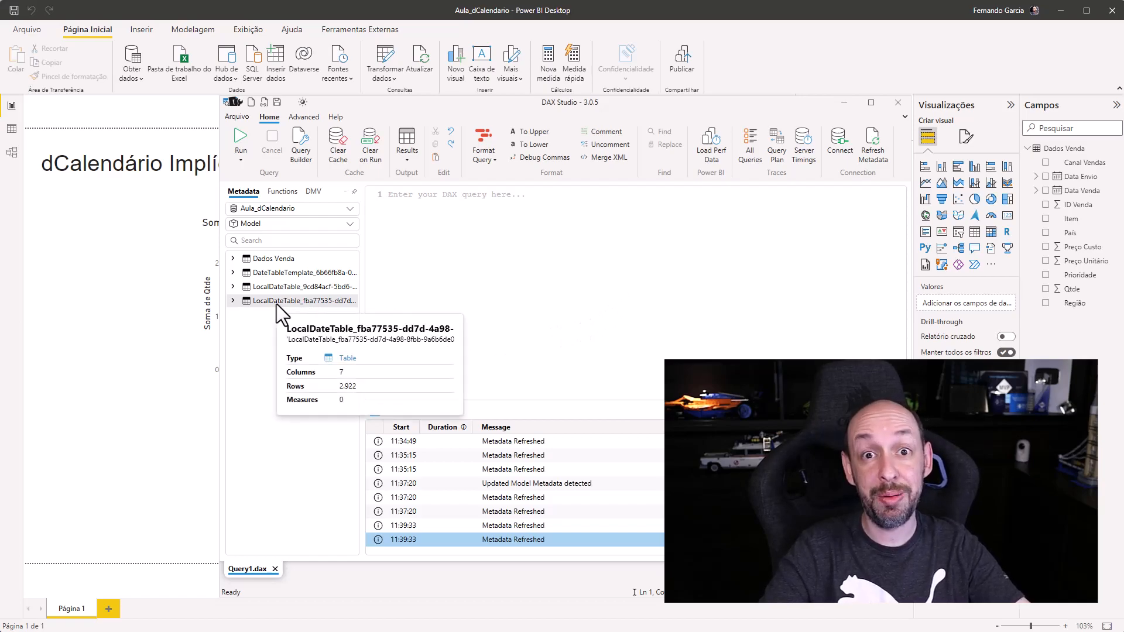
Expand the two LocalDateTable tables to examine their columns, and collapse them again
{"action": "left_click", "coordinate": [233, 300]}
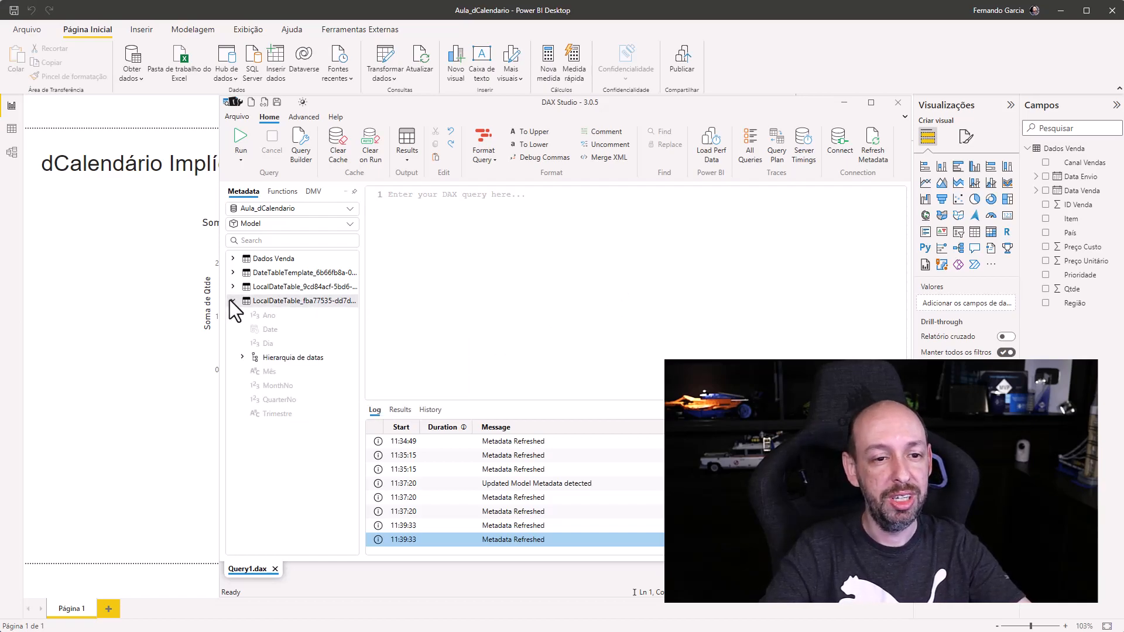
{"action": "left_click", "coordinate": [232, 287]}
{"action": "left_click", "coordinate": [233, 286]}
{"action": "left_click", "coordinate": [233, 301]}
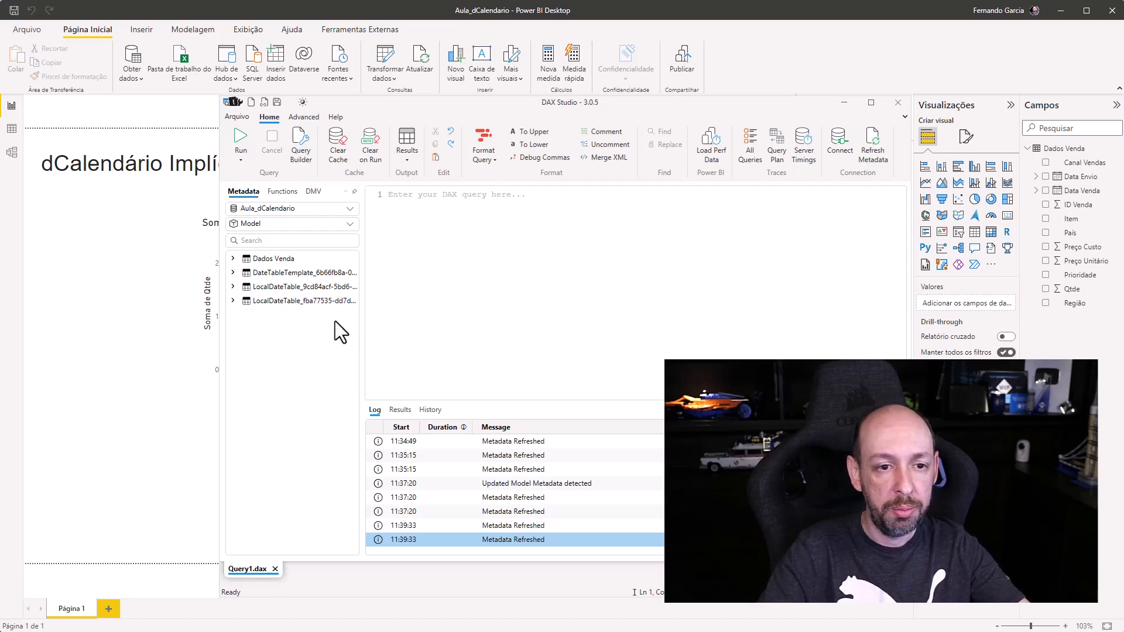
{"action": "left_click", "coordinate": [231, 301]}
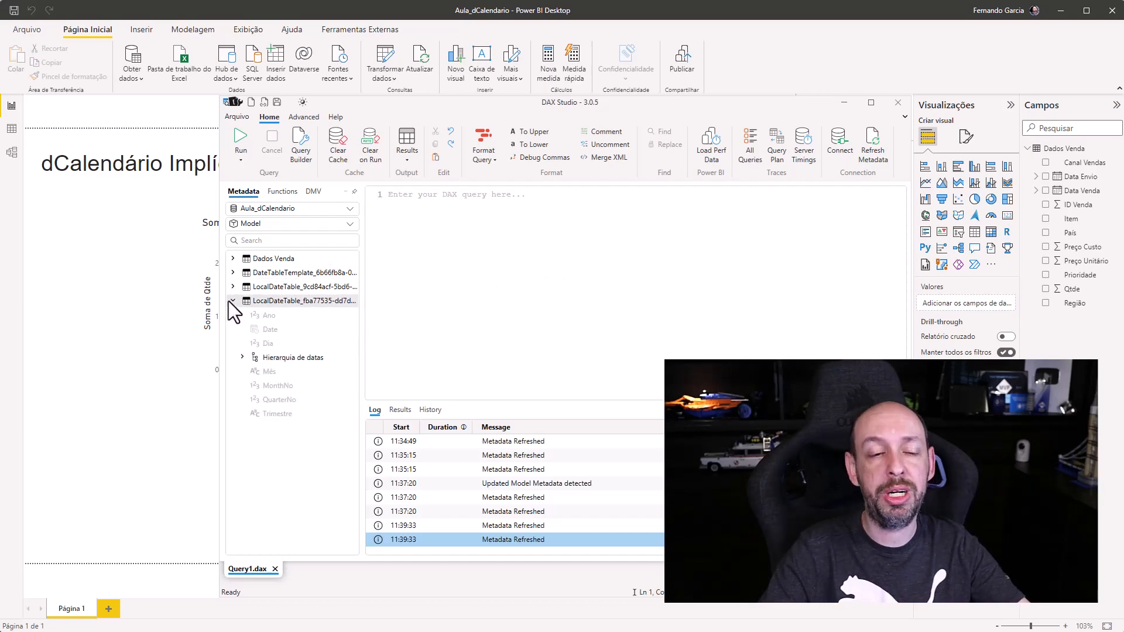
{"action": "left_click", "coordinate": [231, 301]}
Return to Power BI Desktop, move the Qtde chart up beneath the page title and reduce its height
{"action": "left_click", "coordinate": [61, 304]}
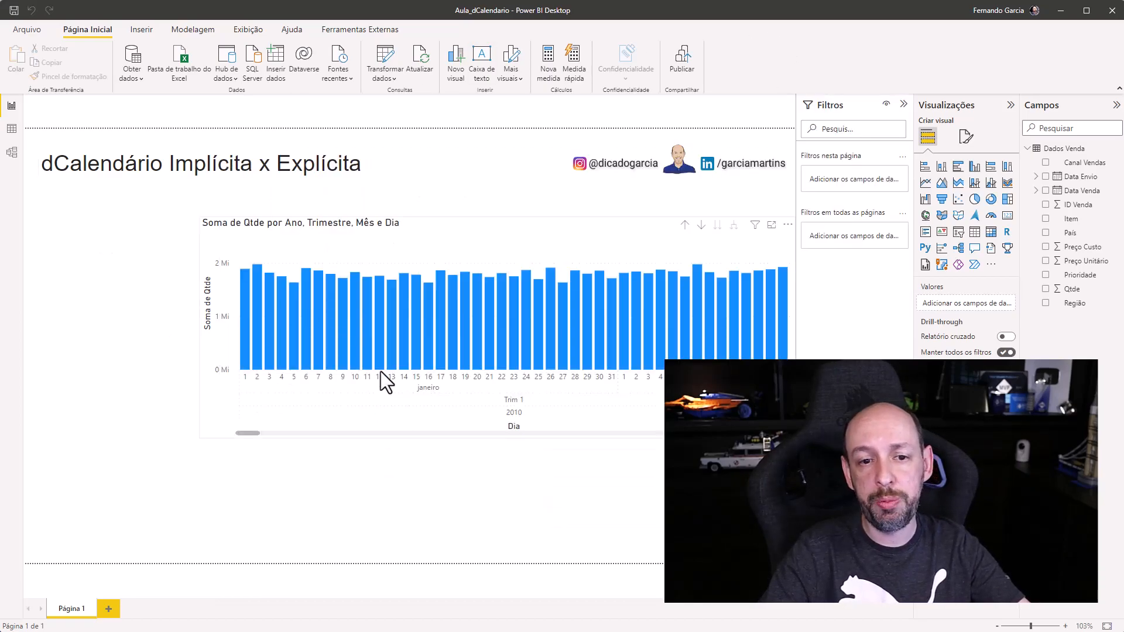
{"action": "left_click_drag", "start_coordinate": [467, 224], "coordinate": [472, 195]}
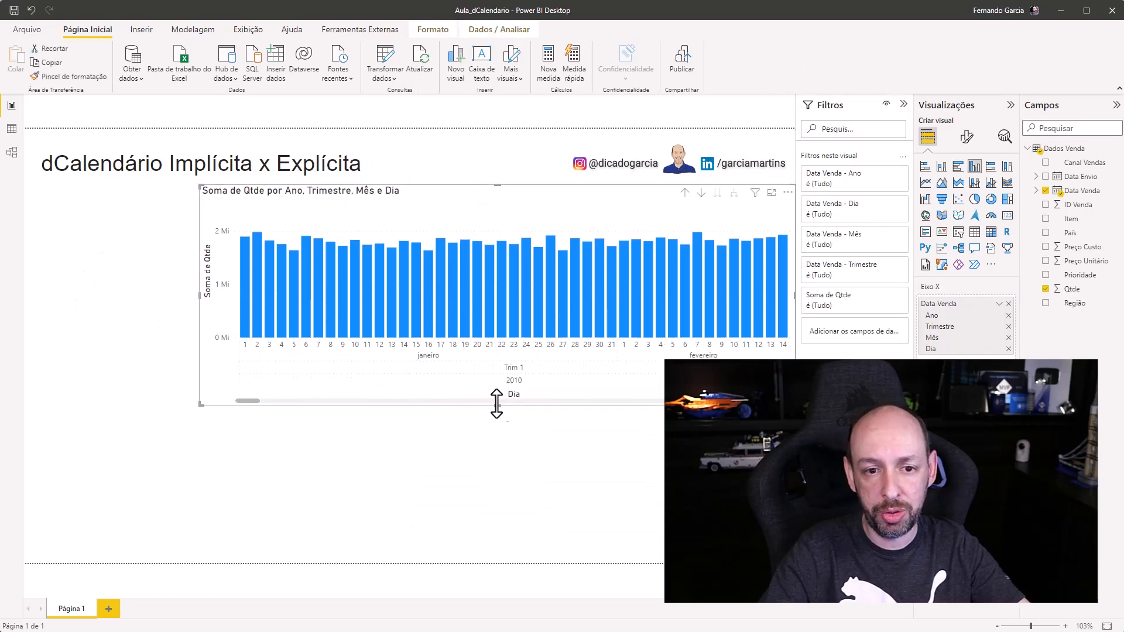
{"action": "left_click_drag", "start_coordinate": [498, 408], "coordinate": [500, 349]}
Duplicate the Qtde chart directly below the original and replace Data Venda with Data Envio on the copy's X axis
{"action": "key", "text": "ctrl+c"}
{"action": "key", "text": "ctrl+v"}
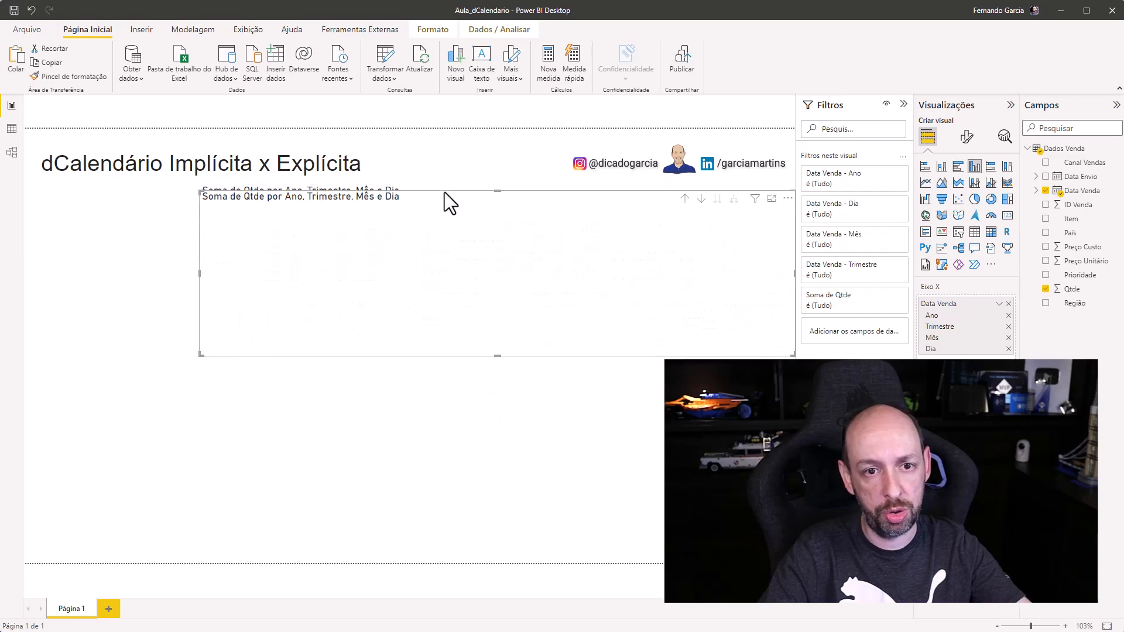
{"action": "left_click_drag", "start_coordinate": [447, 193], "coordinate": [459, 367]}
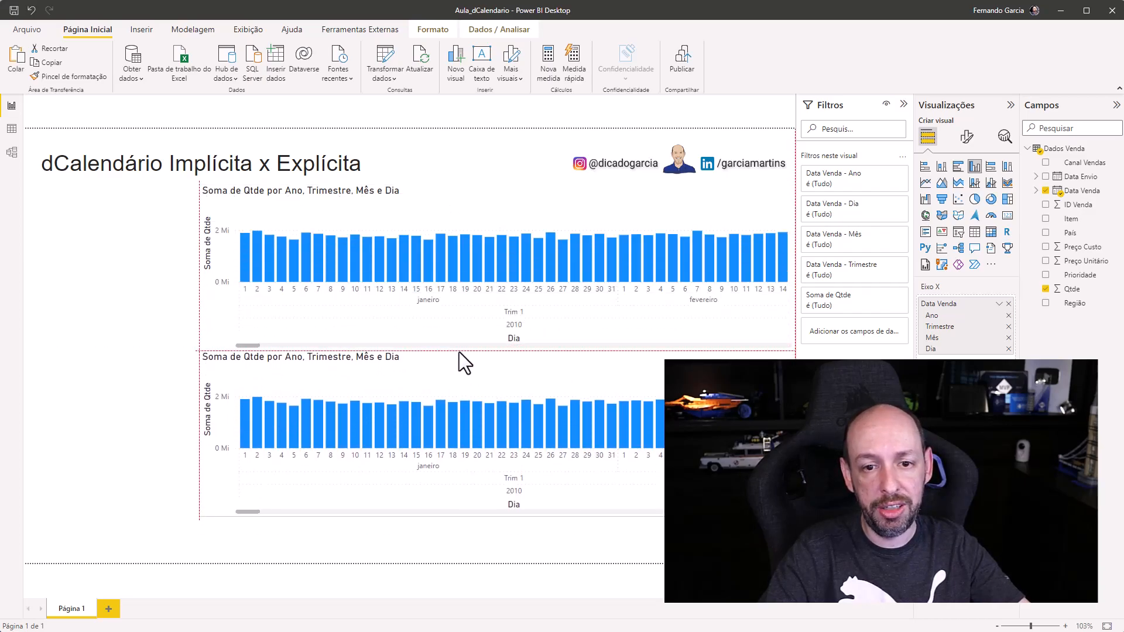
{"action": "left_click", "coordinate": [1008, 303]}
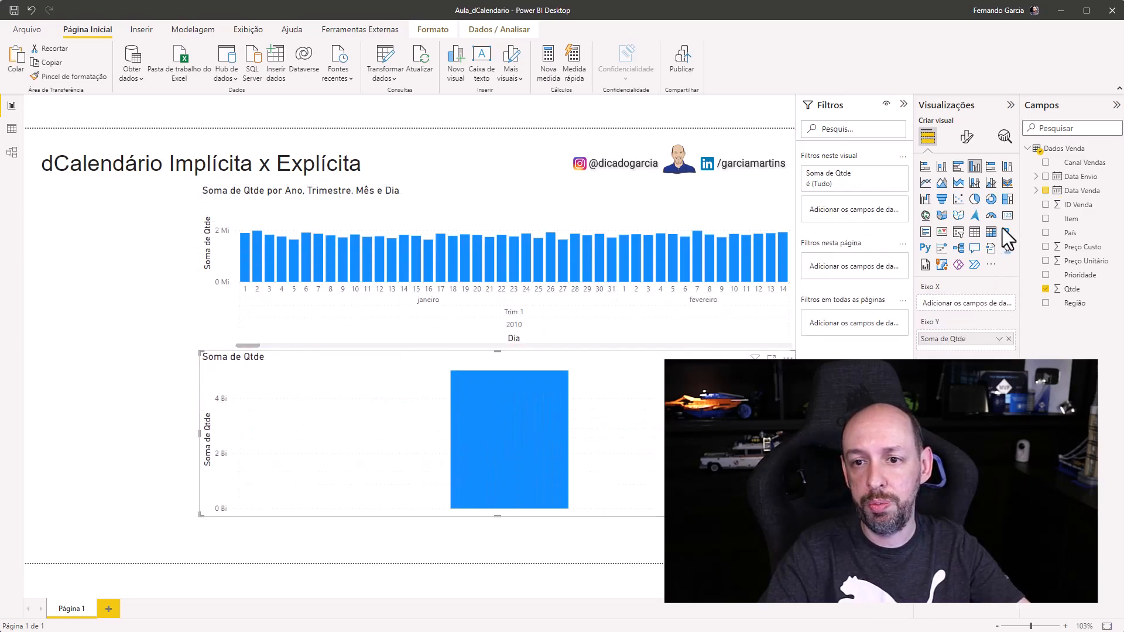
{"action": "left_click_drag", "start_coordinate": [1079, 177], "coordinate": [969, 307]}
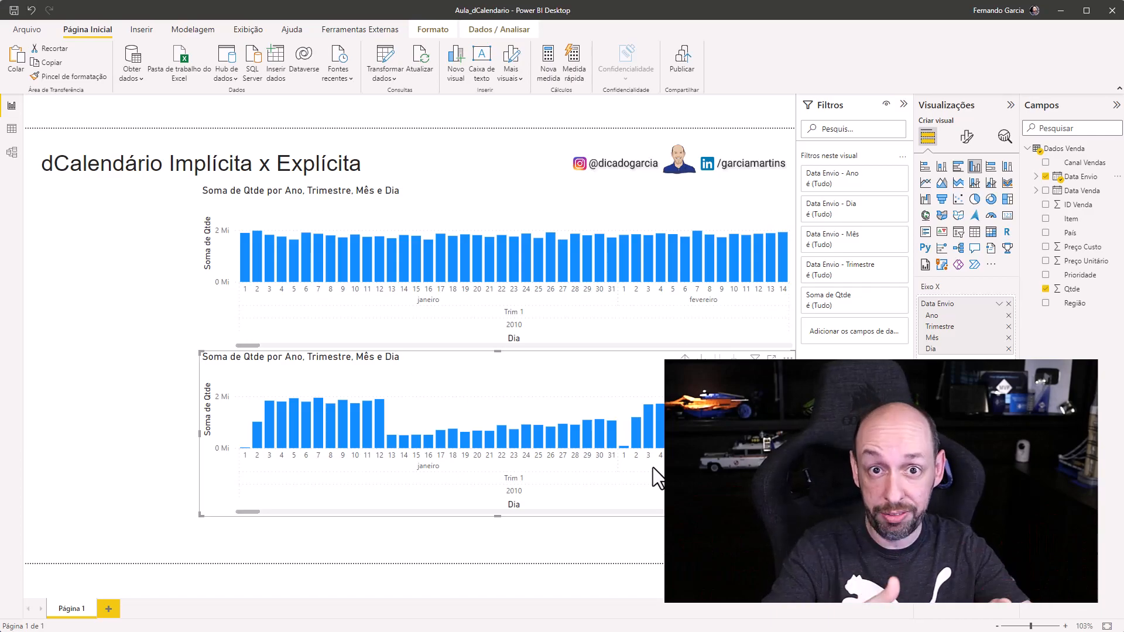
Switch to DAX Studio and examine the details of the LocalDateTable tables and the DateTableTemplate table
{"action": "key", "text": "alt+Tab"}
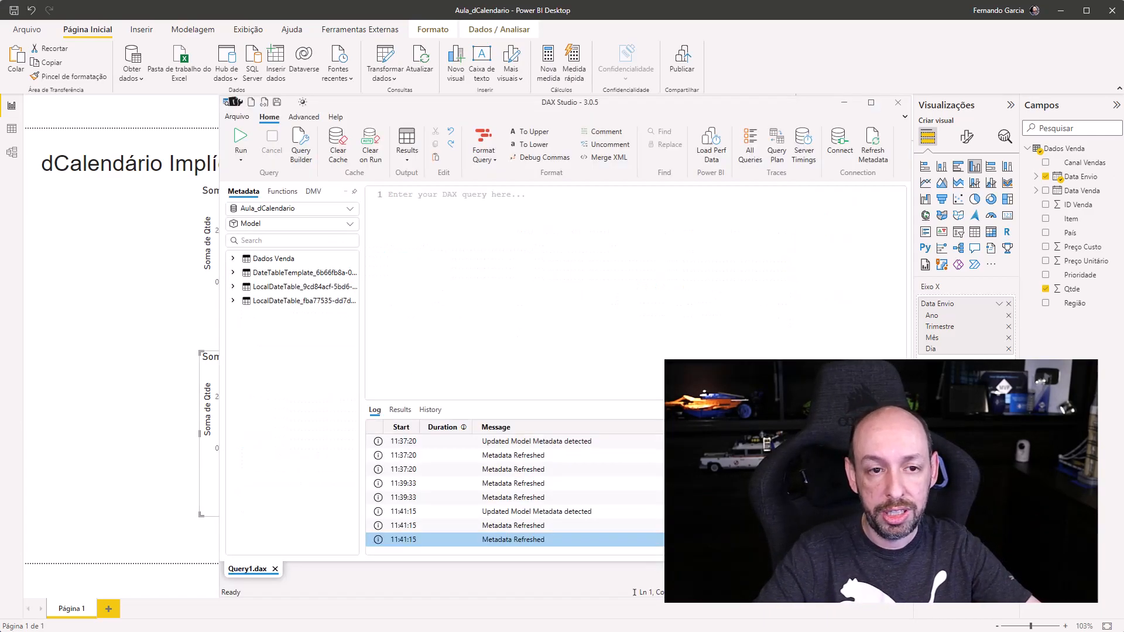
{"action": "mouse_move", "coordinate": [300, 301]}
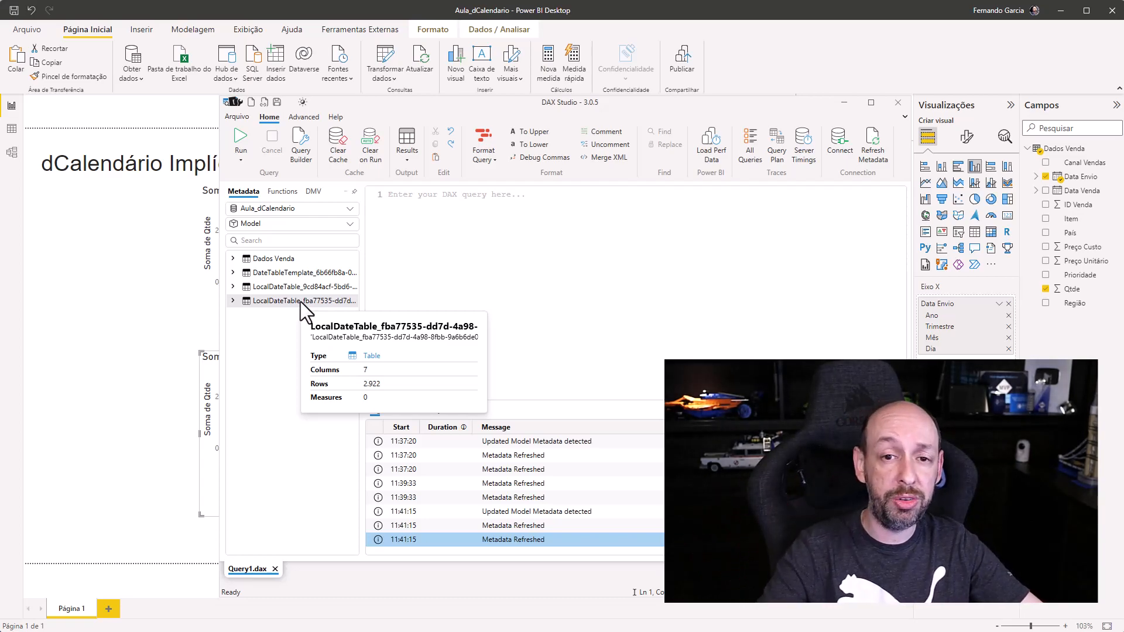
{"action": "left_click", "coordinate": [538, 283]}
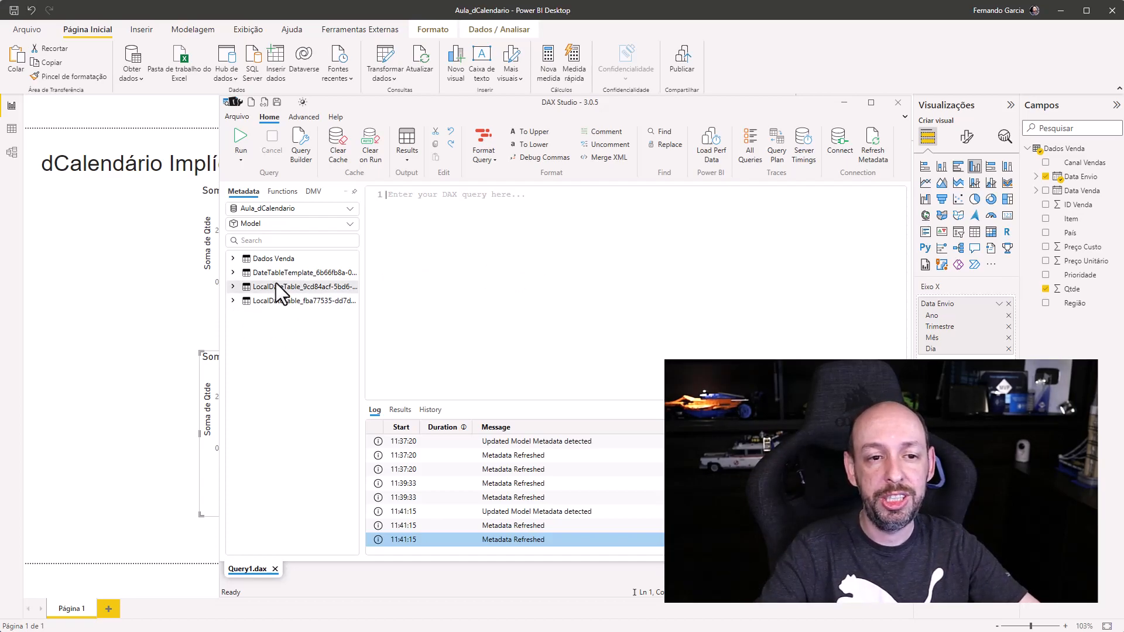
{"action": "mouse_move", "coordinate": [275, 283]}
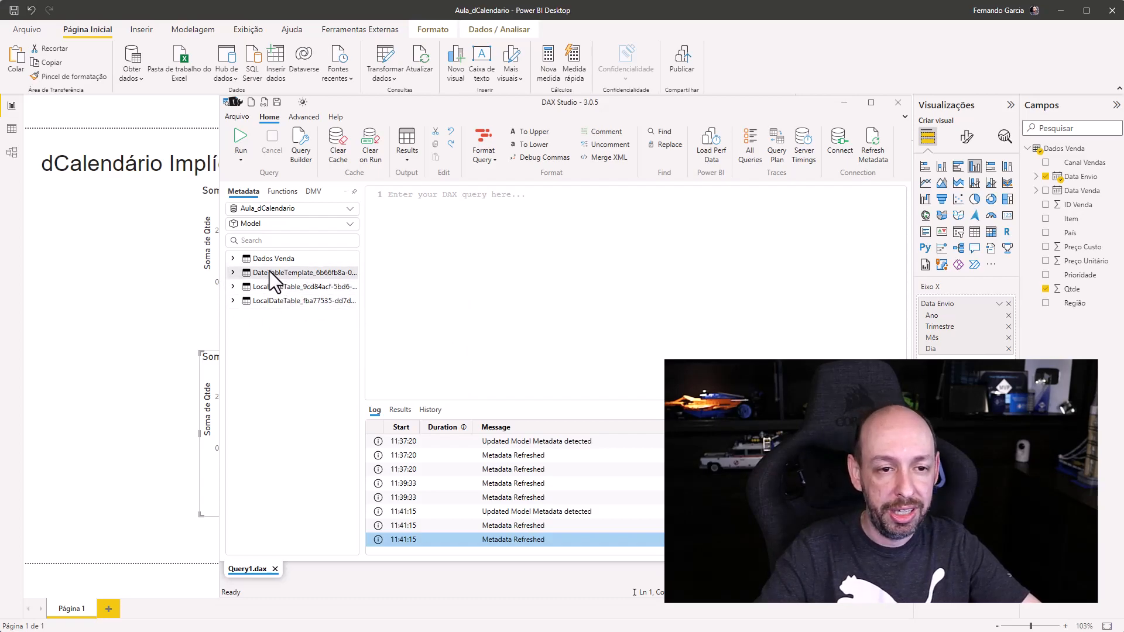
Return to Power BI Desktop and open its Options dialog, moving it toward the middle of the report page
{"action": "left_click", "coordinate": [107, 315]}
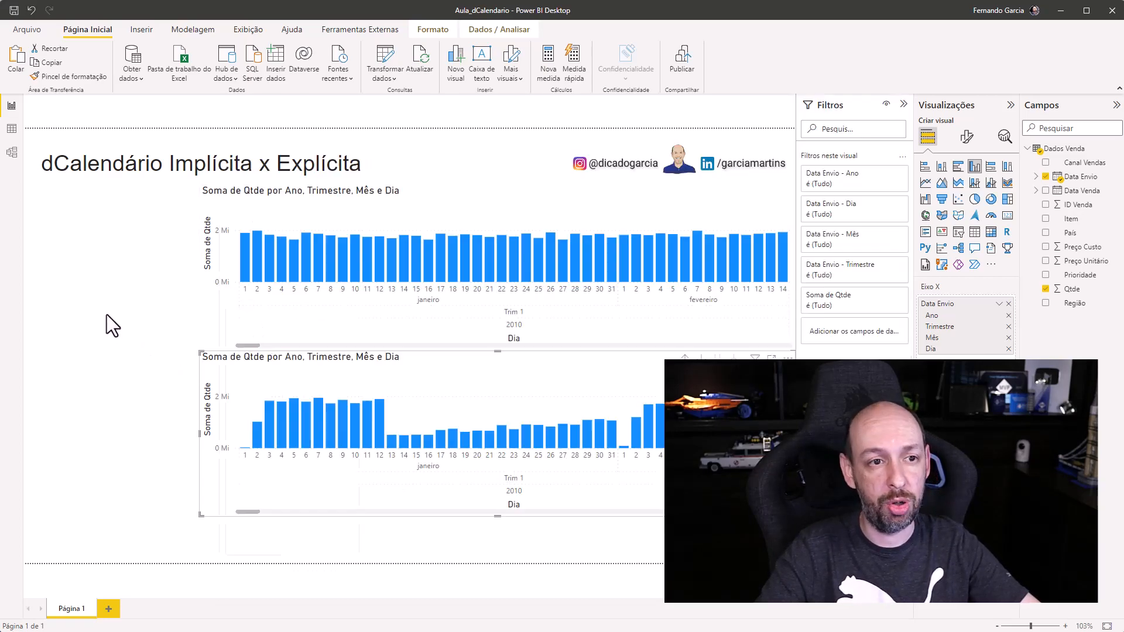
{"action": "left_click", "coordinate": [26, 29]}
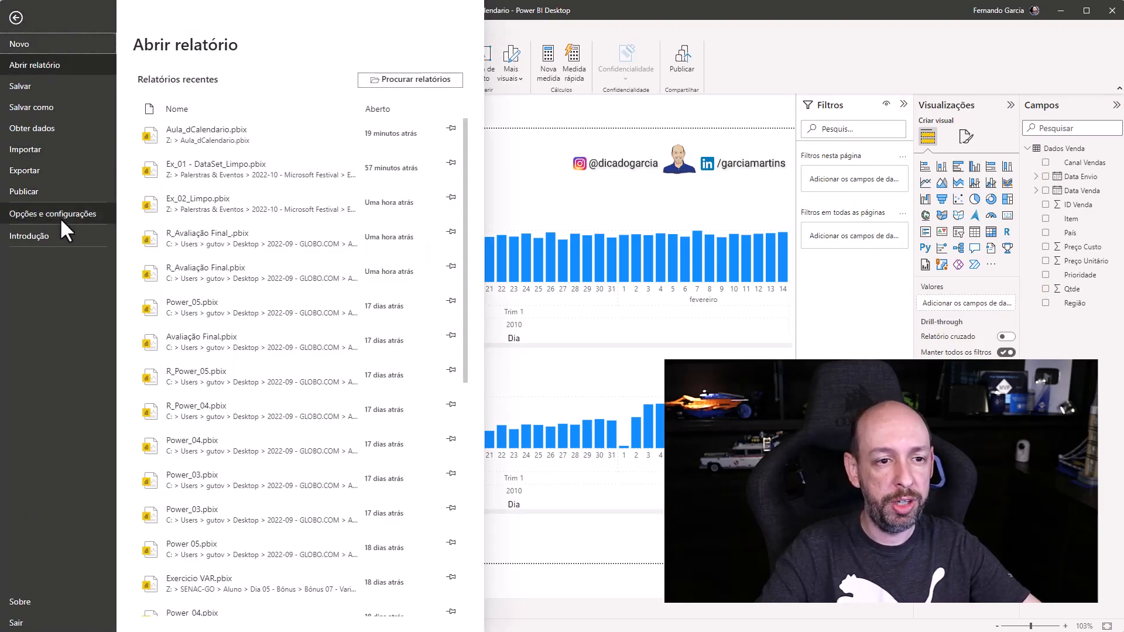
{"action": "left_click", "coordinate": [60, 215]}
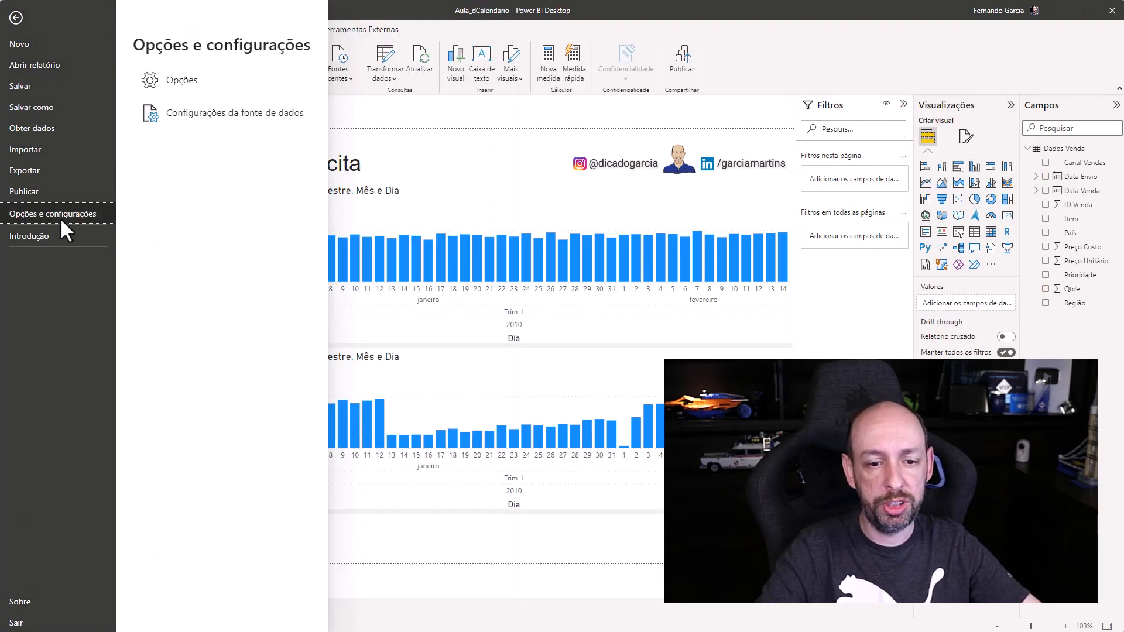
{"action": "left_click", "coordinate": [167, 83]}
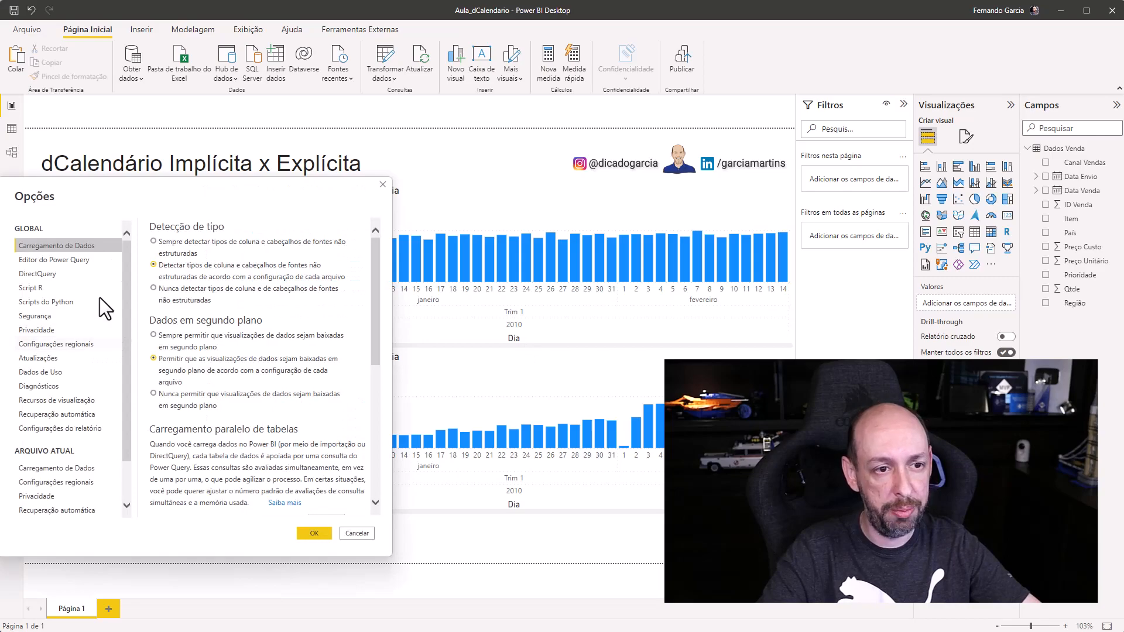
{"action": "left_click_drag", "start_coordinate": [185, 196], "coordinate": [342, 117]}
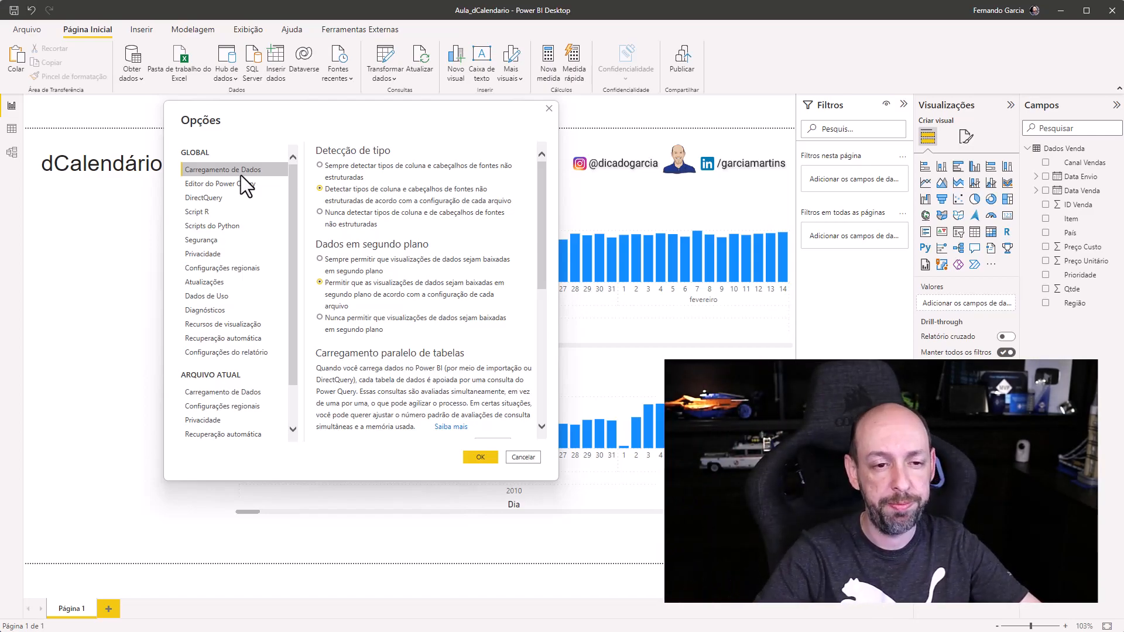
Turn off Data/hora automática in the current file's data load options, and check the model's tables in DAX Studio
{"action": "left_click", "coordinate": [287, 251]}
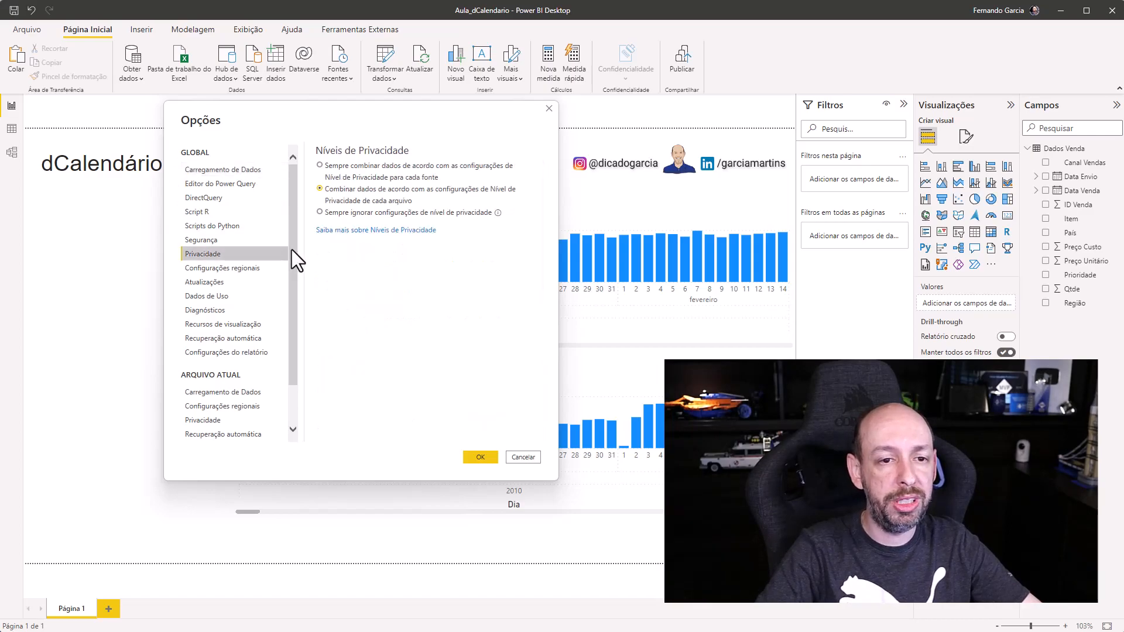
{"action": "scroll", "coordinate": [291, 249], "scroll_direction": "down", "scroll_amount": 1}
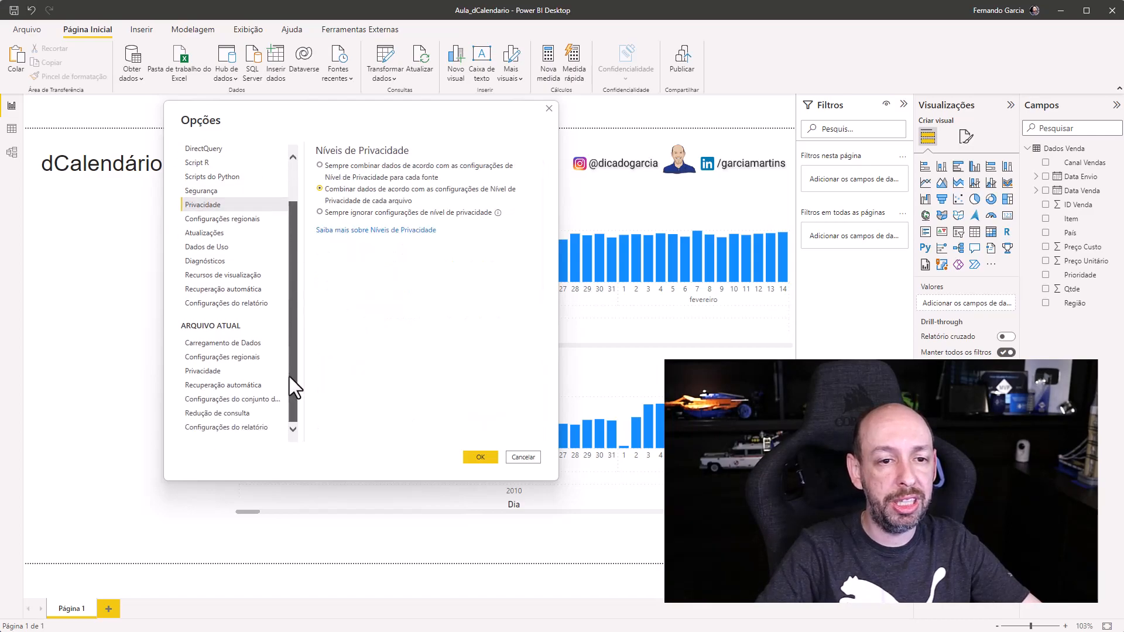
{"action": "left_click", "coordinate": [210, 345]}
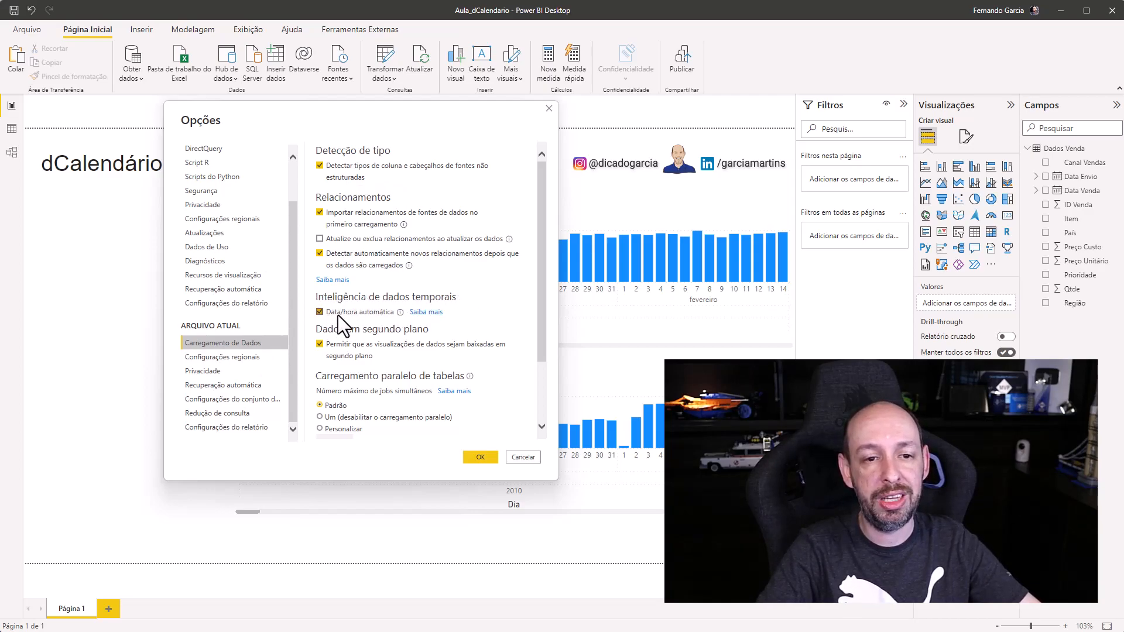
{"action": "mouse_move", "coordinate": [401, 311]}
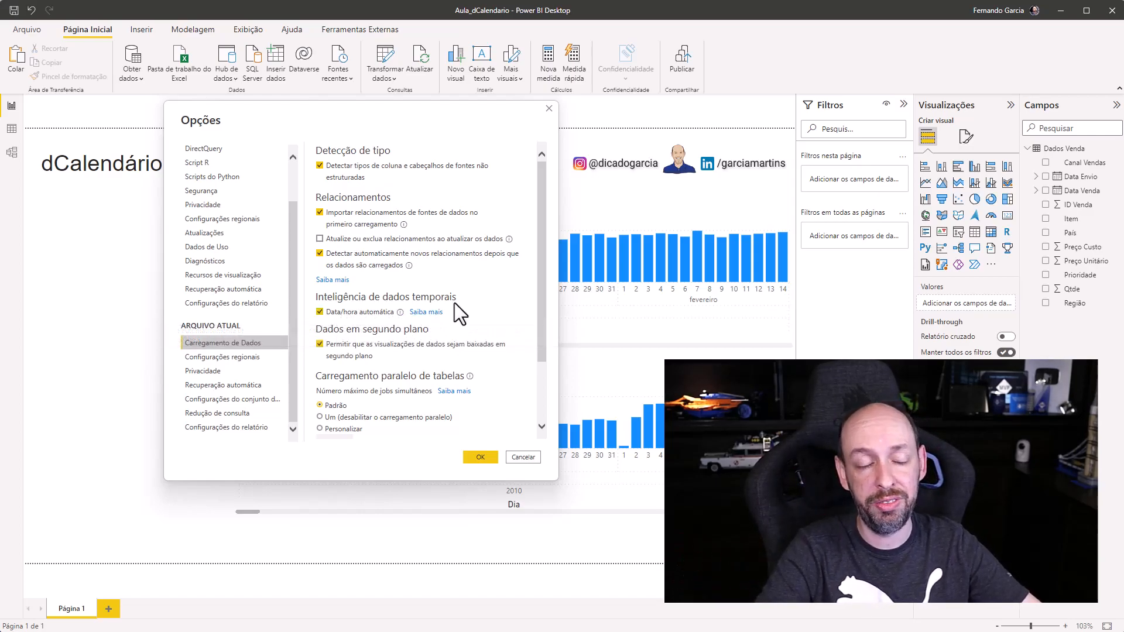
{"action": "left_click", "coordinate": [319, 312]}
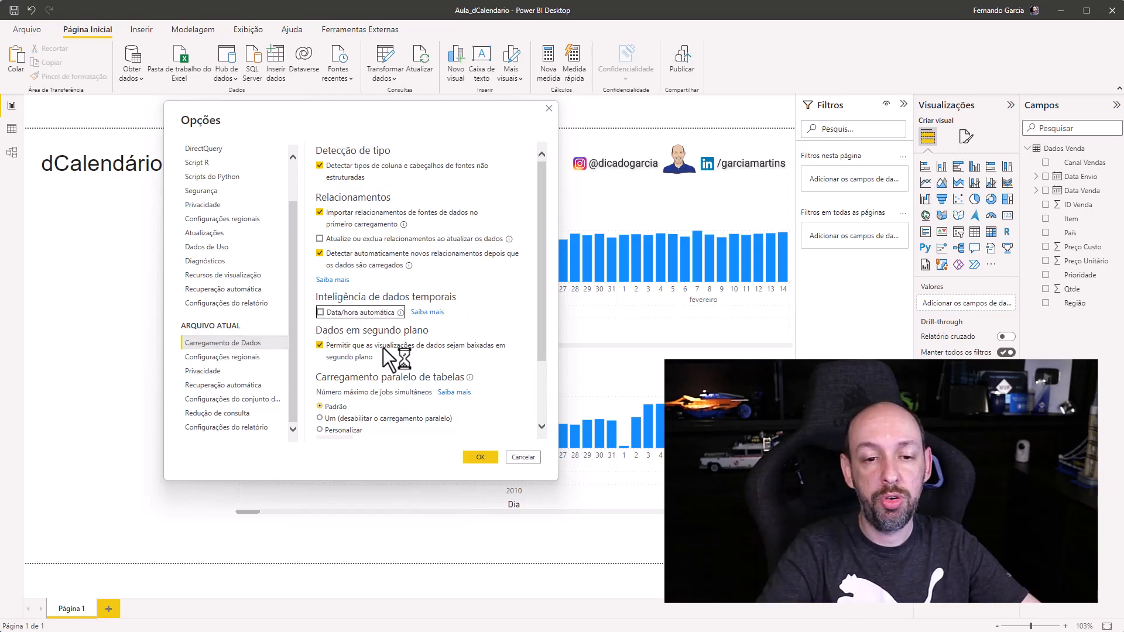
{"action": "left_click", "coordinate": [479, 460]}
{"action": "key", "text": "alt+Tab"}
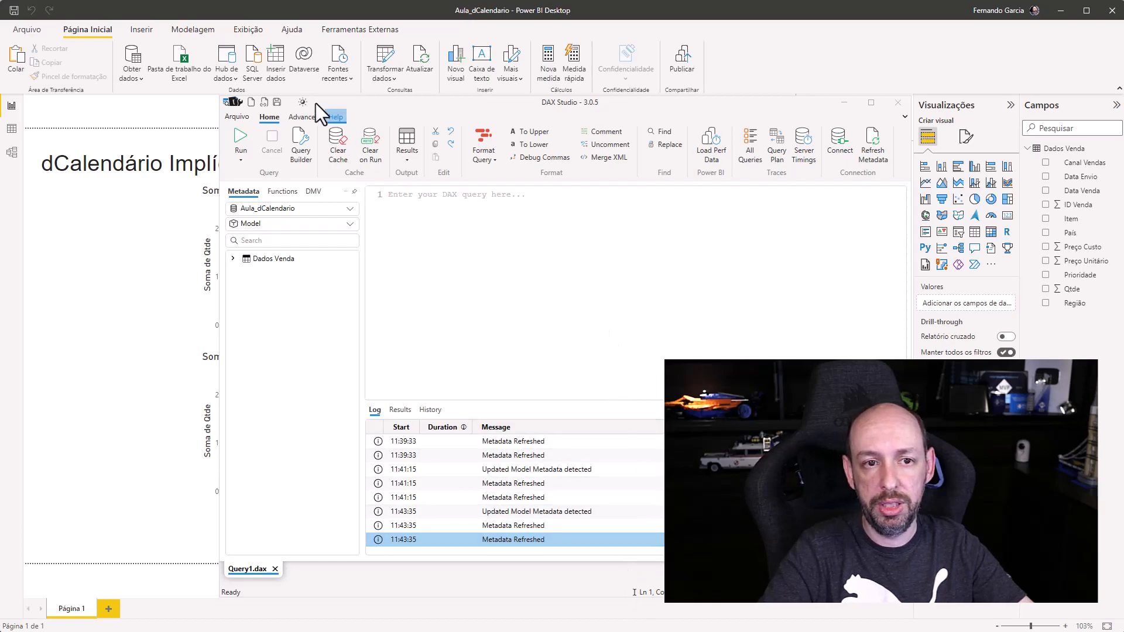
Back in Power BI Desktop, create the calculated table dCalendario with ADDCOLUMNS over CALENDARAUTO(), adding year, quarter, month, week, day and É Hoje columns
{"action": "left_click", "coordinate": [115, 187]}
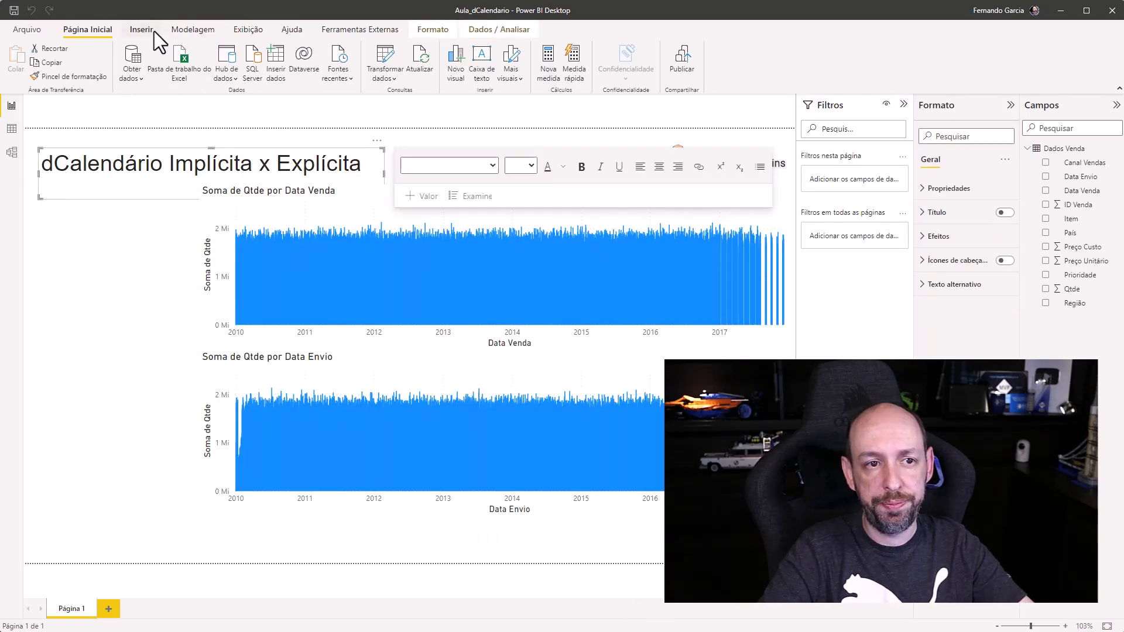
{"action": "left_click", "coordinate": [171, 30]}
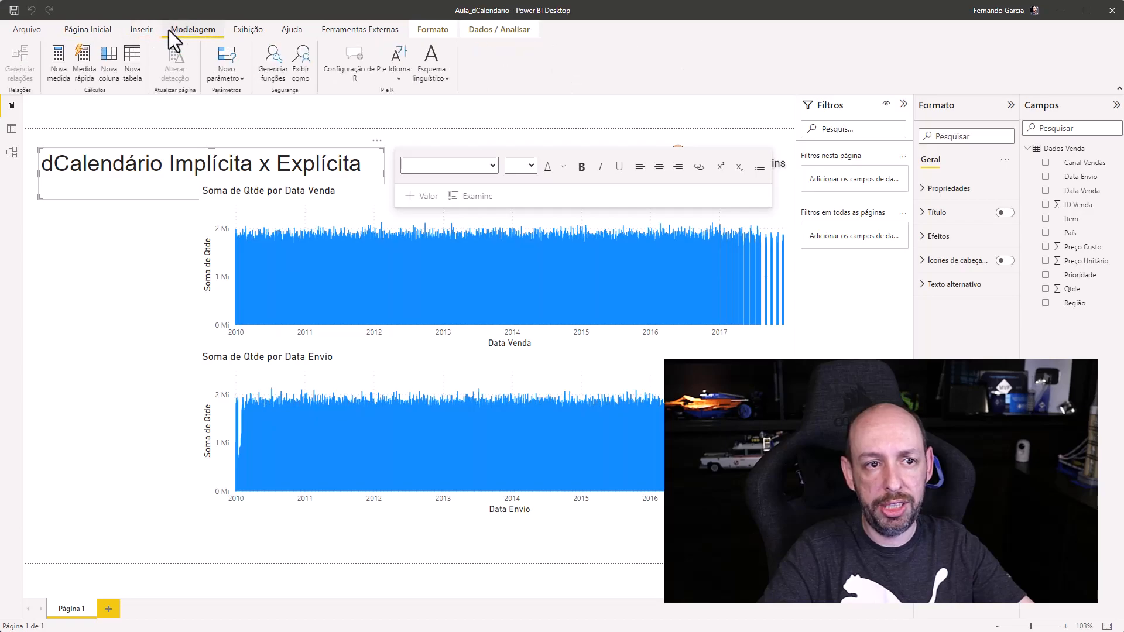
{"action": "left_click", "coordinate": [132, 75]}
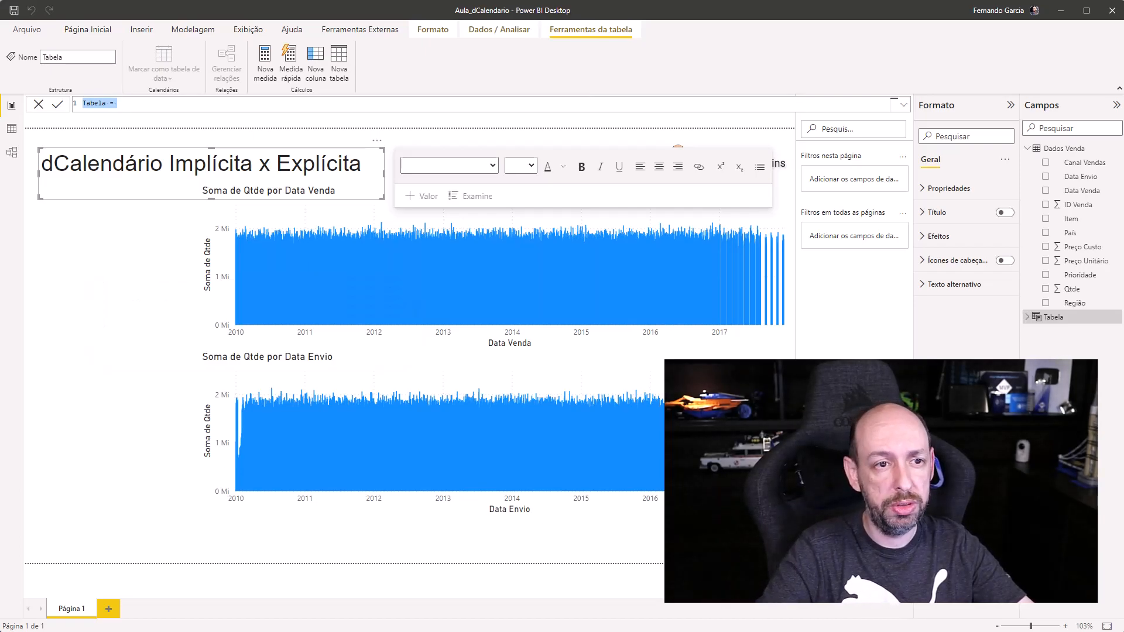
{"action": "type", "text": "dCalendario = ADDCOLUMNS(CALENDARAUTO(), \"Ano\",FORMAT([Date],\"yyyy\"), \"Mês\",MONTH([Date]), \"Dia\",DAY([Date]), \"Dia do Ano\",DATEDIFF(DATE(YEAR([Date]),1,1),[Date],DAY)+1, \"Trimestre do Ano\",VALUE(FORMAT([Date],\"Q\")), \"Semana do Ano\",WEEKDAY([Date]), \"Ano Mês Class\",CONCATENATE(YEAR([Date]),FORMAT(MONTH([Date]),\"00\")), \"Nome do Mês\",FORMAT([Date],\"mmmm\"), \"Dia Semana\",FORMAT([Date],\"dddd\"), \"Mês Abrev\",LEFT(FORMAT([Date],\"mmmm\"),3), \"Mês/Ano\",CONCATENATE(LEFT(FORMAT([Date],\"mmmm\"),3),\"/\"&YEAR([Date])), \"É Hoje\", VAR DataLinha = FORMAT([Date],\"dd/mm/yyyy\") VAR EHoje = FORMAT(NOW(),\"dd/mm/yyyy\") RETURN IF(EHoje=DataLinha,\"Sim\",\"Não\"), \"Ano/Trimestre\",CONCATENATE(YEAR([Date]),\" - \"&VALUE(FORMAT([Date],\"Q\"))&\"º Trimestre\"))"}
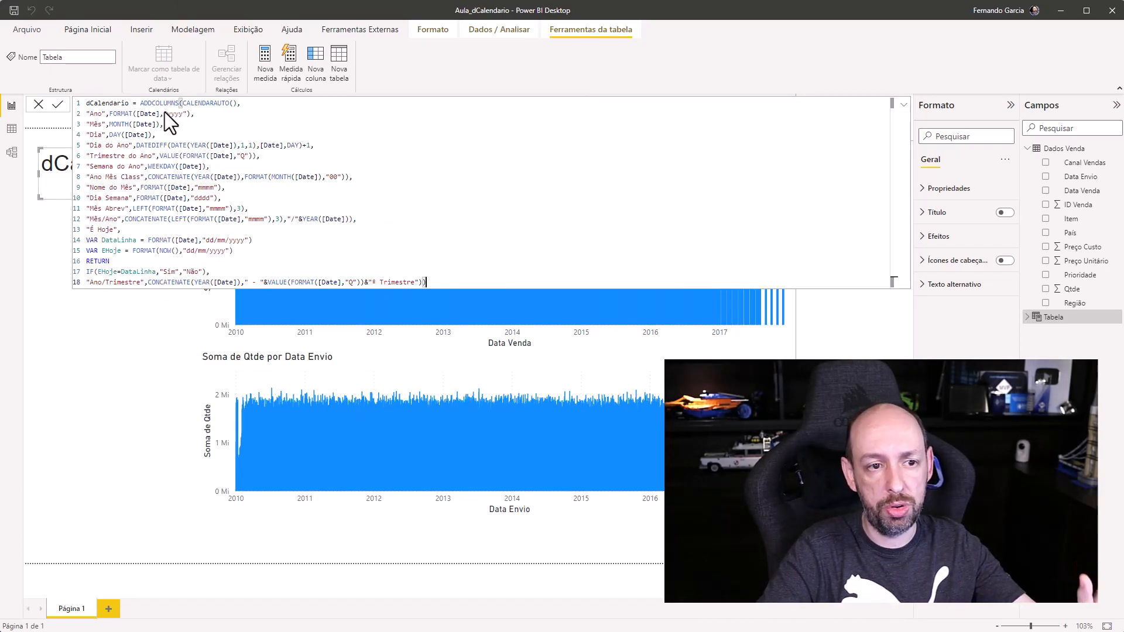
{"action": "key", "text": "Return"}
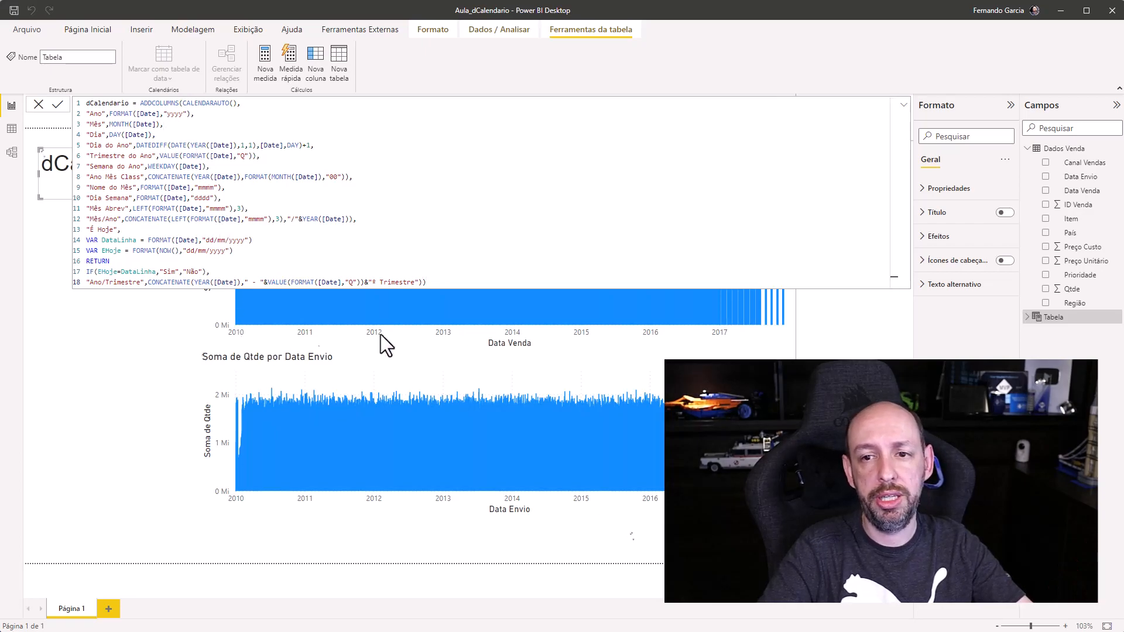
{"action": "left_click", "coordinate": [1029, 150]}
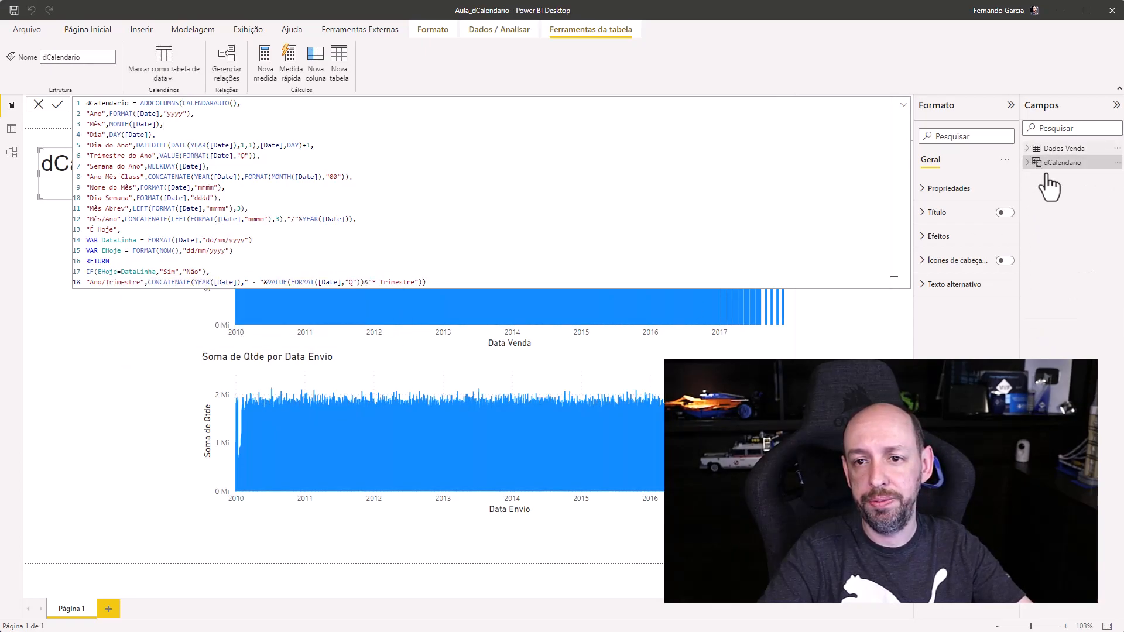
Examine the dCalendario table in the field list and in DAX Studio, and return to the Power BI report page
{"action": "left_click", "coordinate": [120, 342]}
{"action": "left_click", "coordinate": [1028, 162]}
{"action": "left_click", "coordinate": [1028, 162]}
{"action": "key", "text": "alt+Tab"}
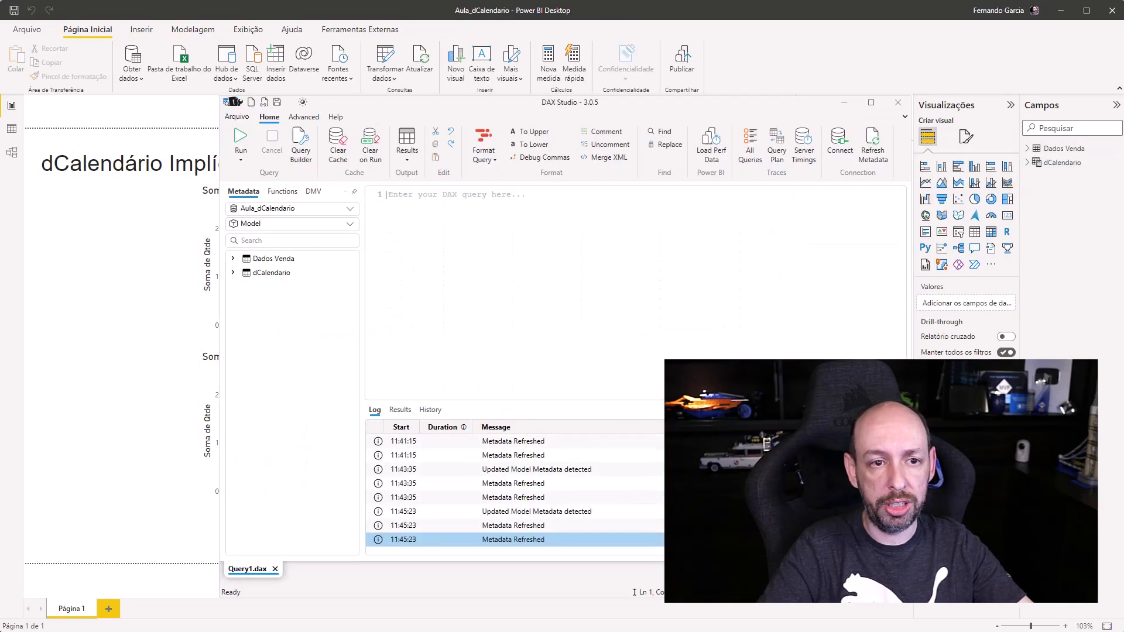
{"action": "mouse_move", "coordinate": [268, 274]}
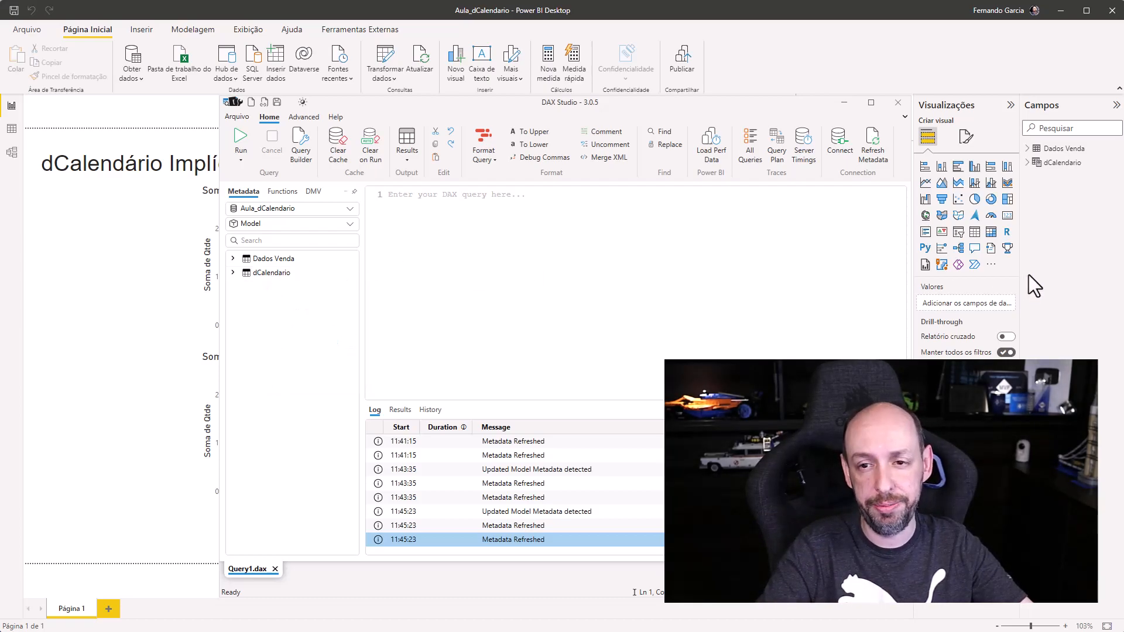
{"action": "left_click", "coordinate": [1050, 166]}
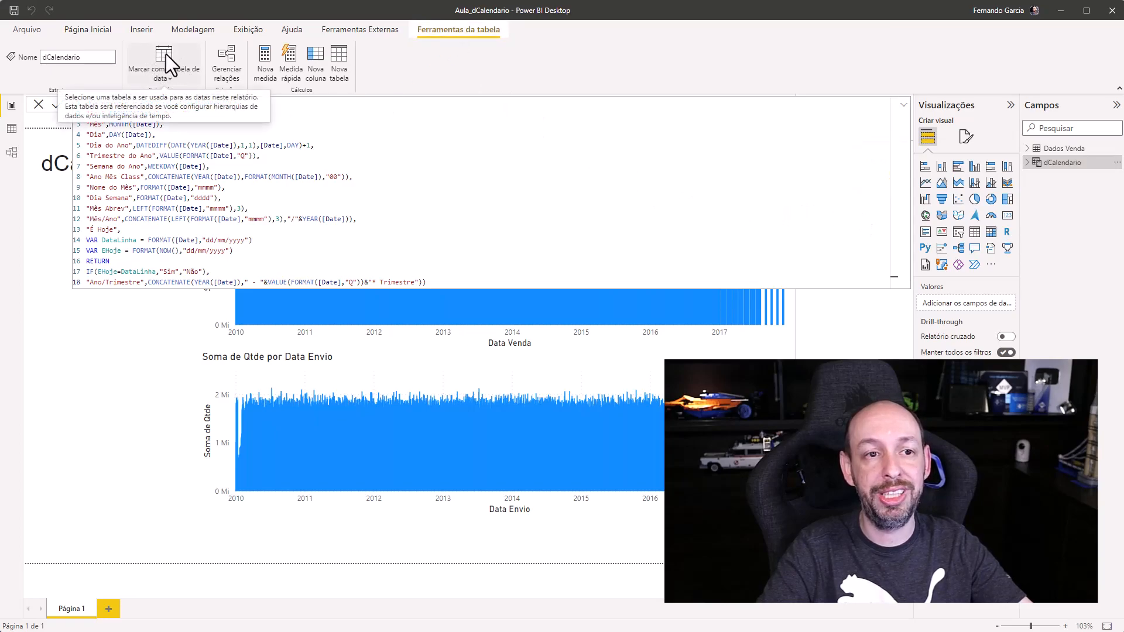
{"action": "key", "text": "alt+Tab"}
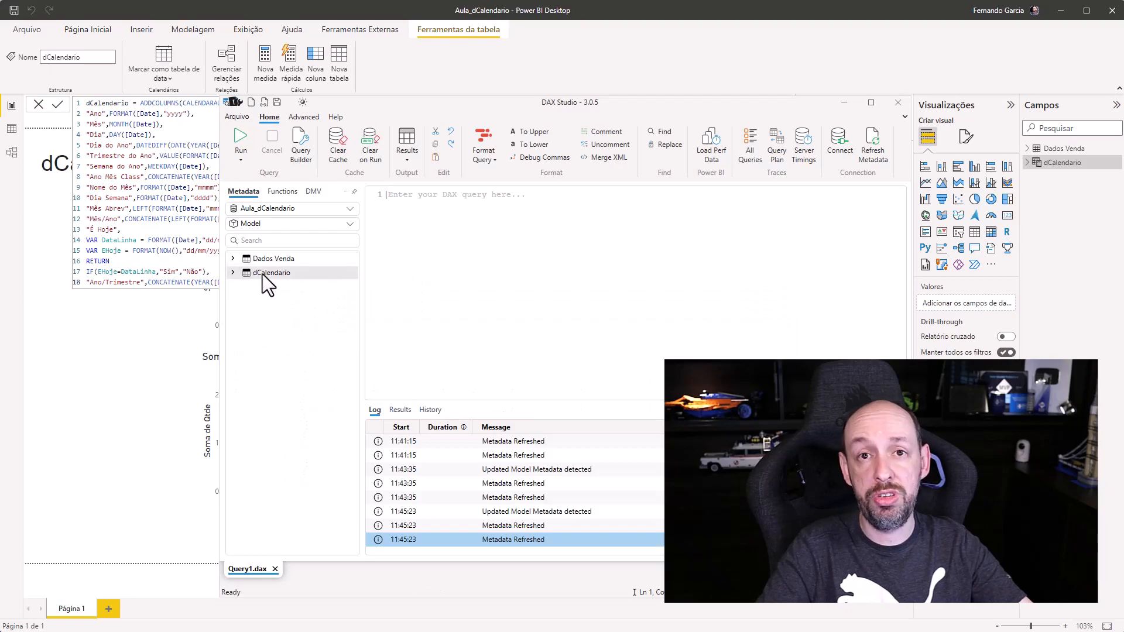
{"action": "left_click", "coordinate": [141, 376]}
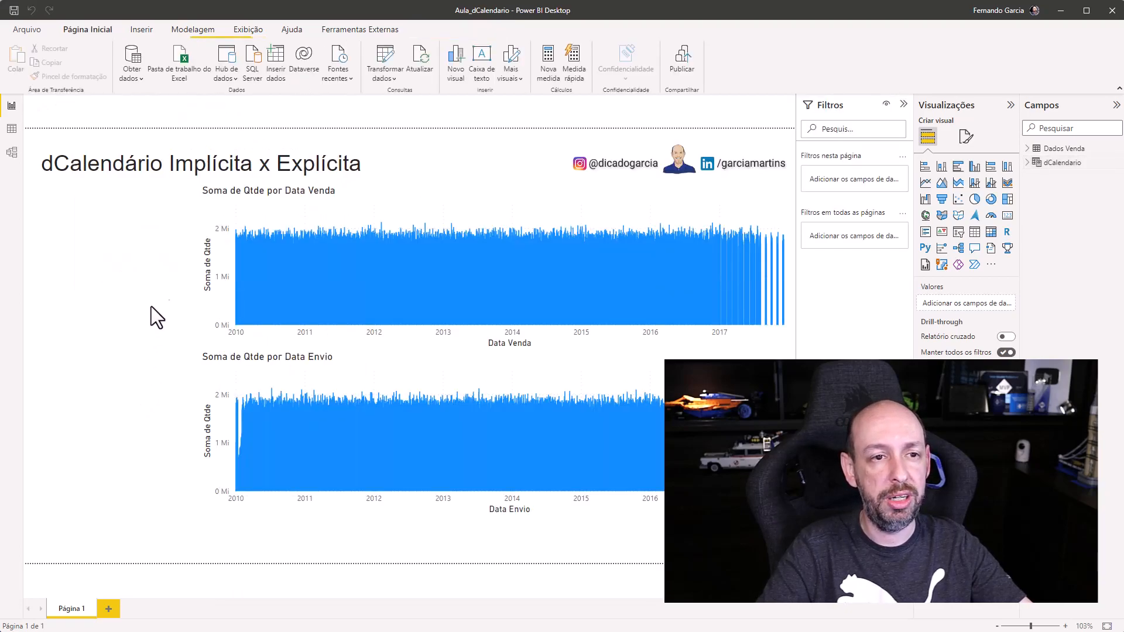
Mark dCalendario as a date table, using Date as its date column
{"action": "left_click", "coordinate": [1039, 166]}
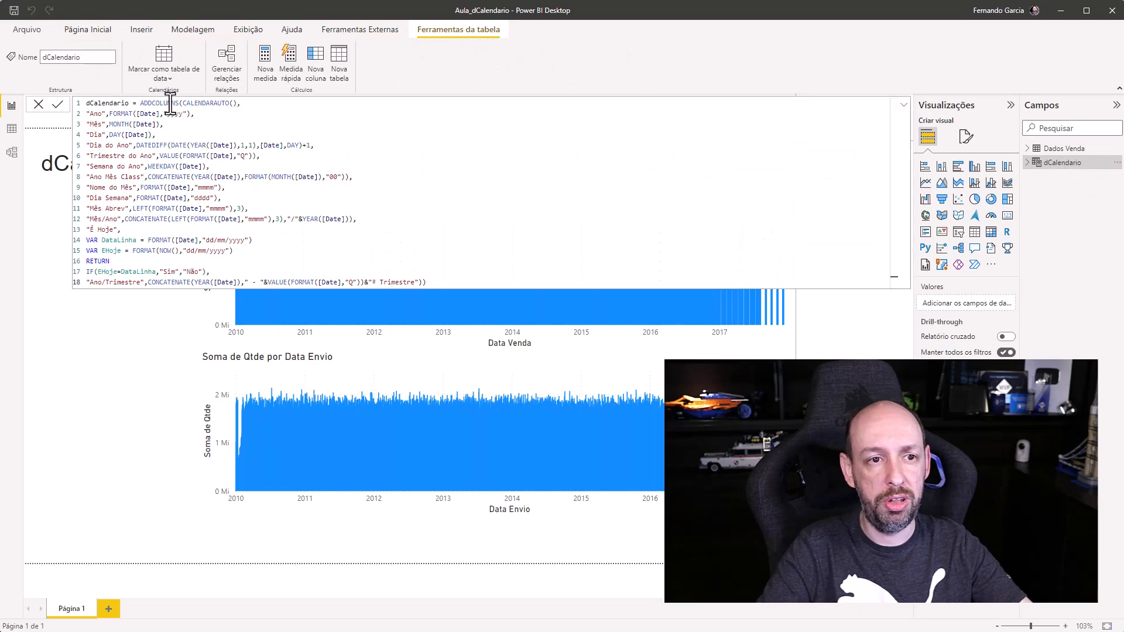
{"action": "left_click", "coordinate": [165, 62]}
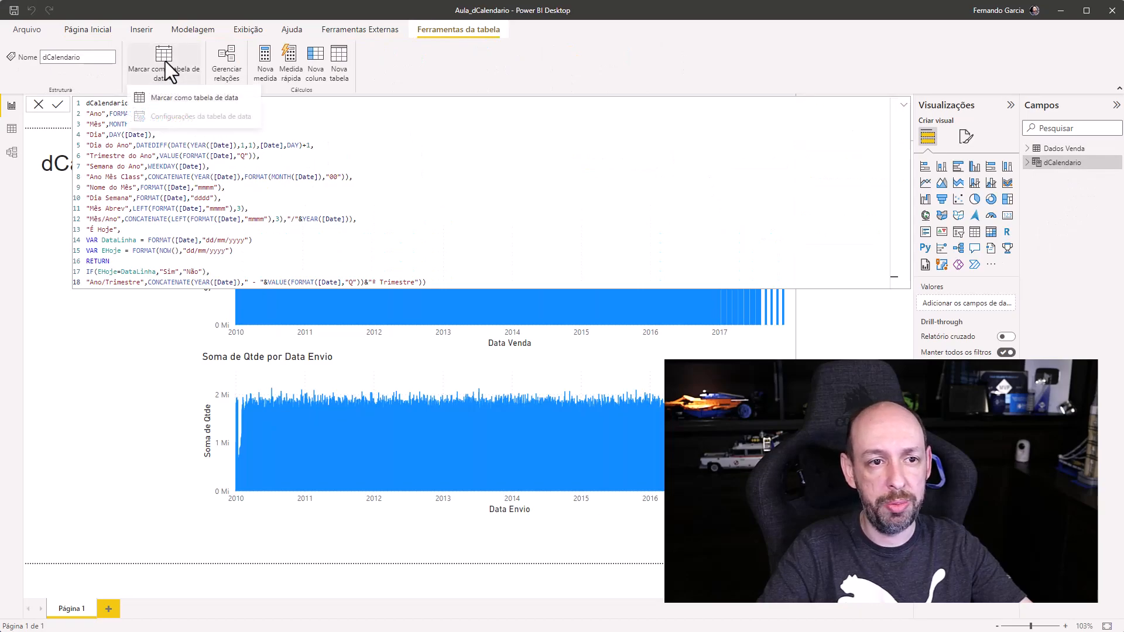
{"action": "left_click", "coordinate": [201, 99]}
{"action": "left_click_drag", "start_coordinate": [115, 297], "coordinate": [503, 187]}
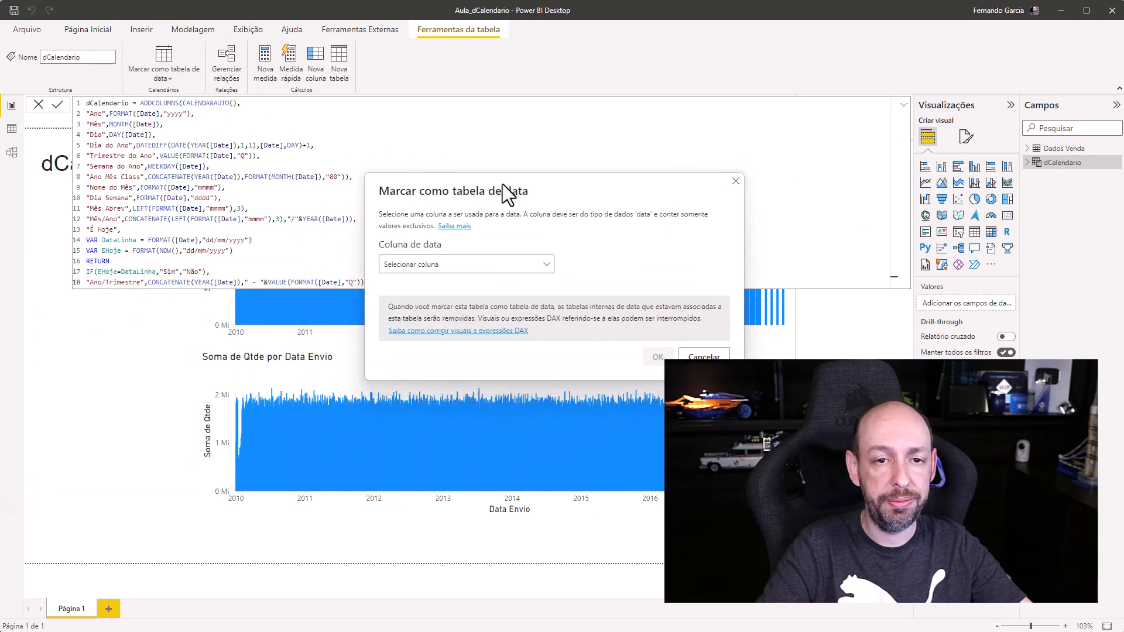
{"action": "left_click", "coordinate": [501, 265]}
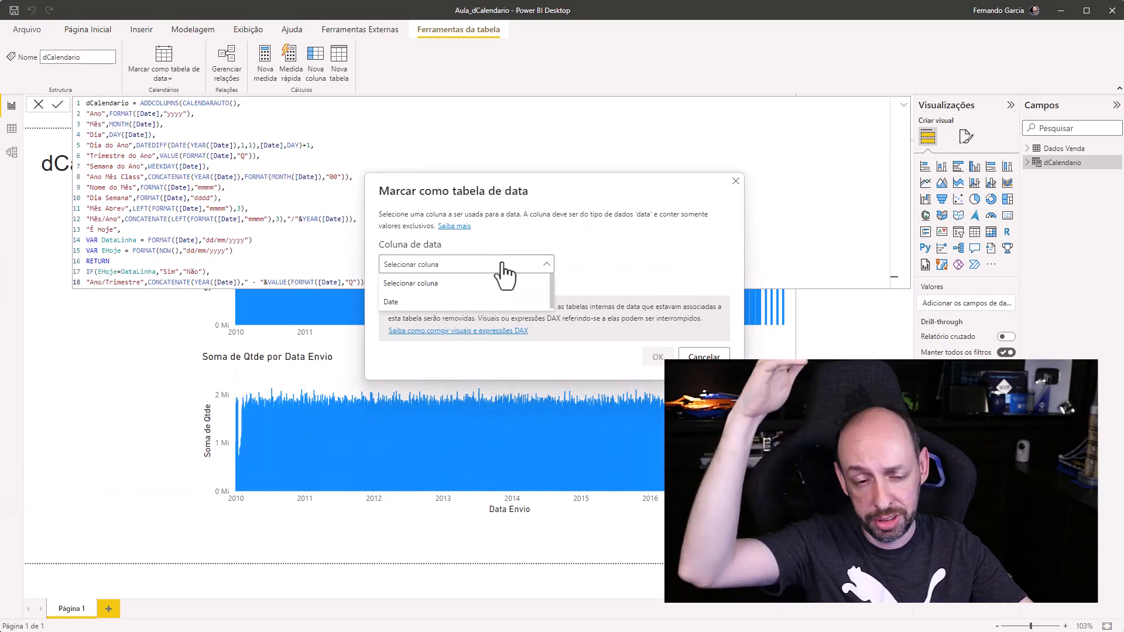
{"action": "left_click", "coordinate": [398, 303]}
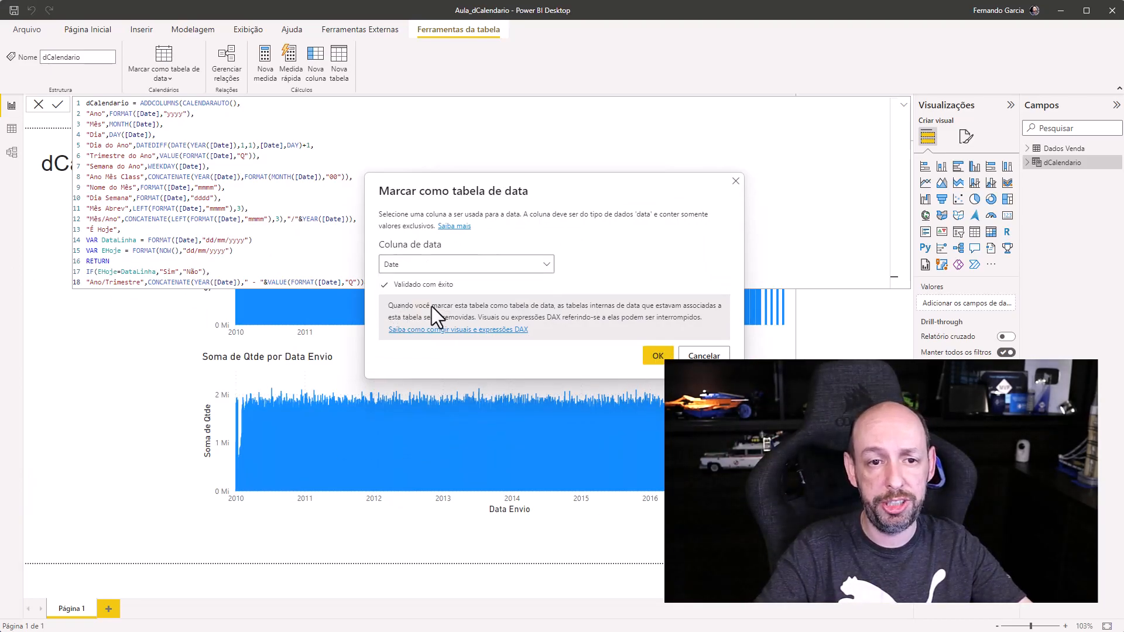
{"action": "left_click", "coordinate": [658, 356]}
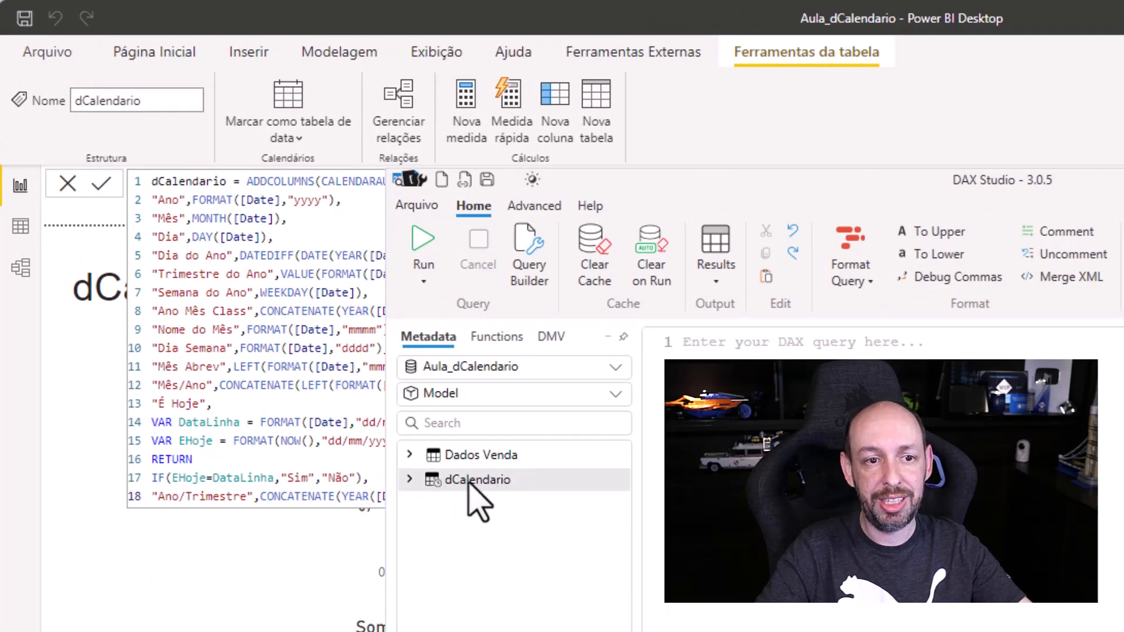
Switch to DAX Studio, expand dCalendario to examine its columns, and collapse it again
{"action": "left_click", "coordinate": [410, 480]}
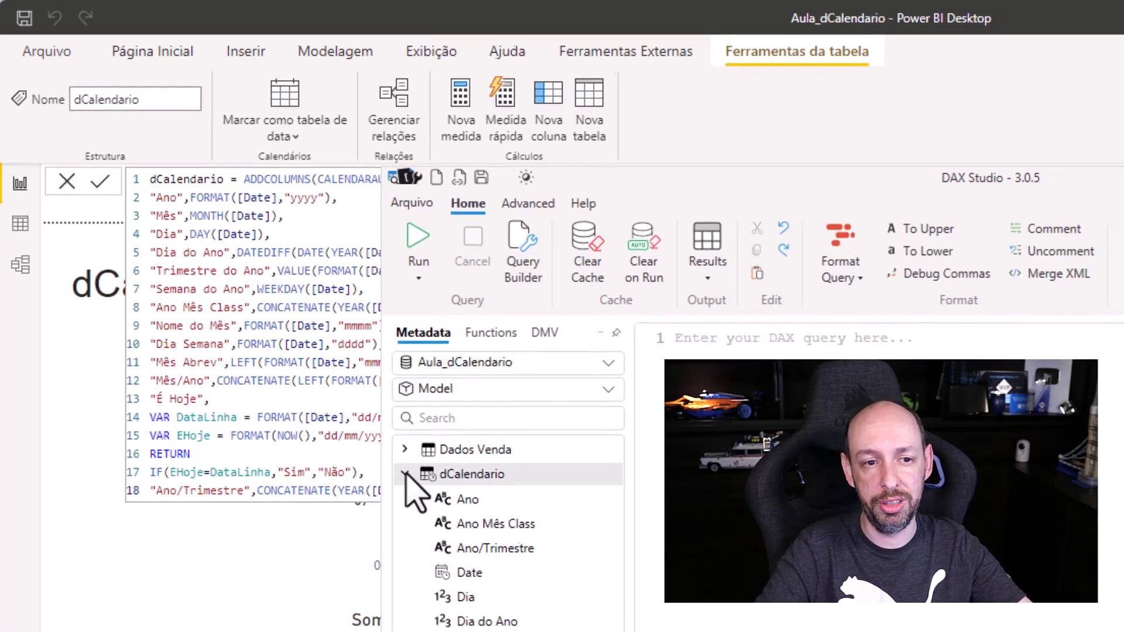
{"action": "left_click", "coordinate": [410, 480]}
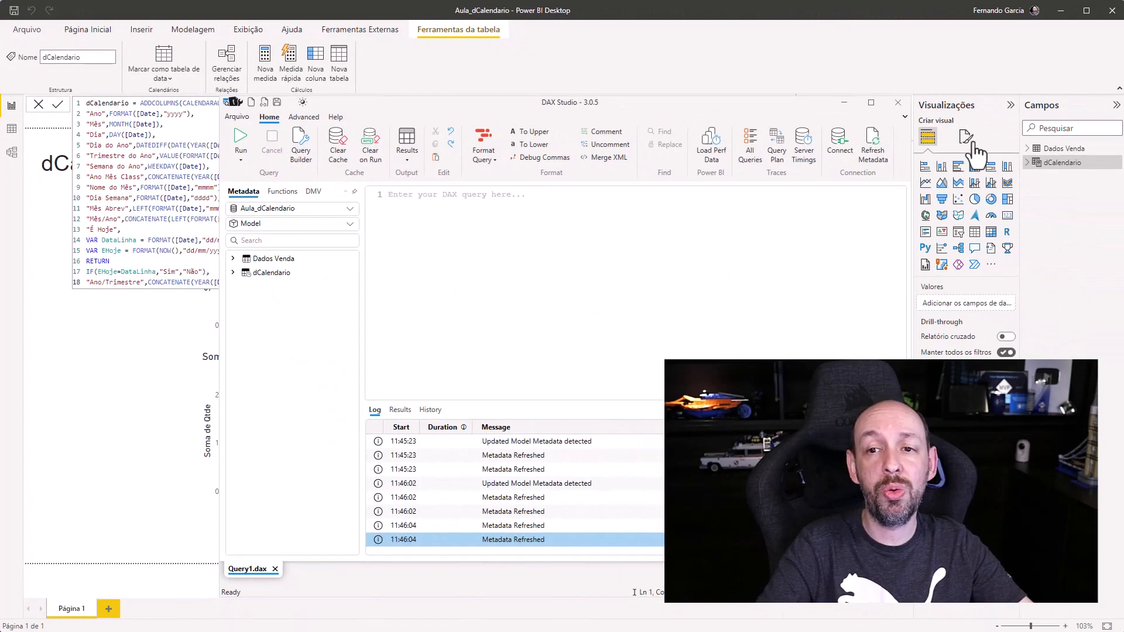
In Power BI's model view, enlarge dCalendario and relate Data Venda and Data Envio from Dados Venda to its Date column
{"action": "left_click", "coordinate": [1028, 148]}
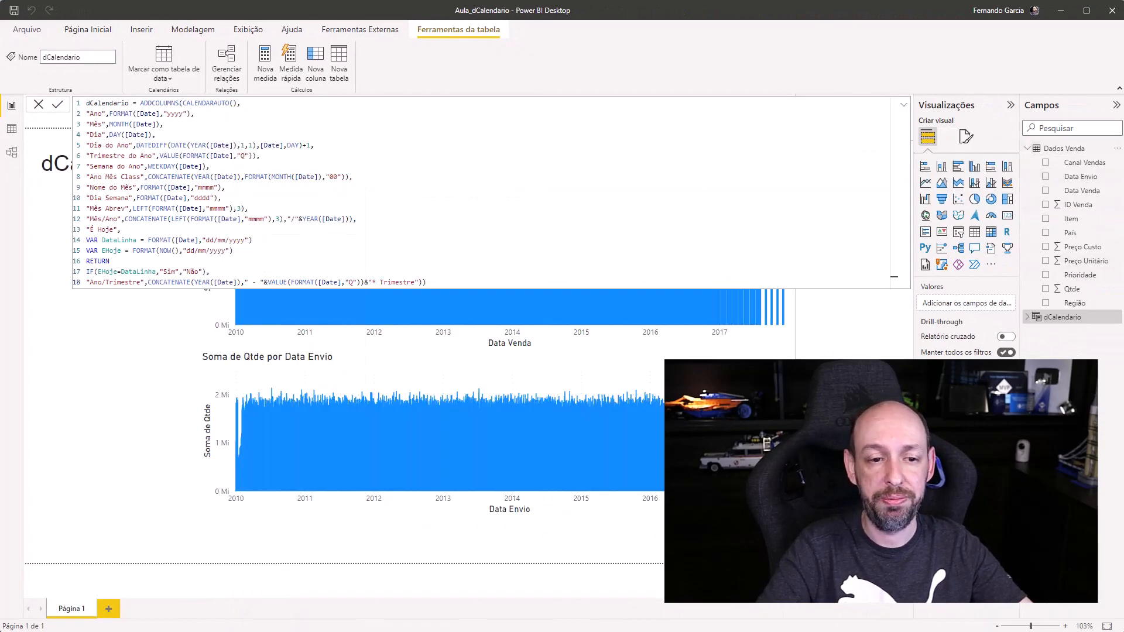
{"action": "left_click", "coordinate": [136, 361]}
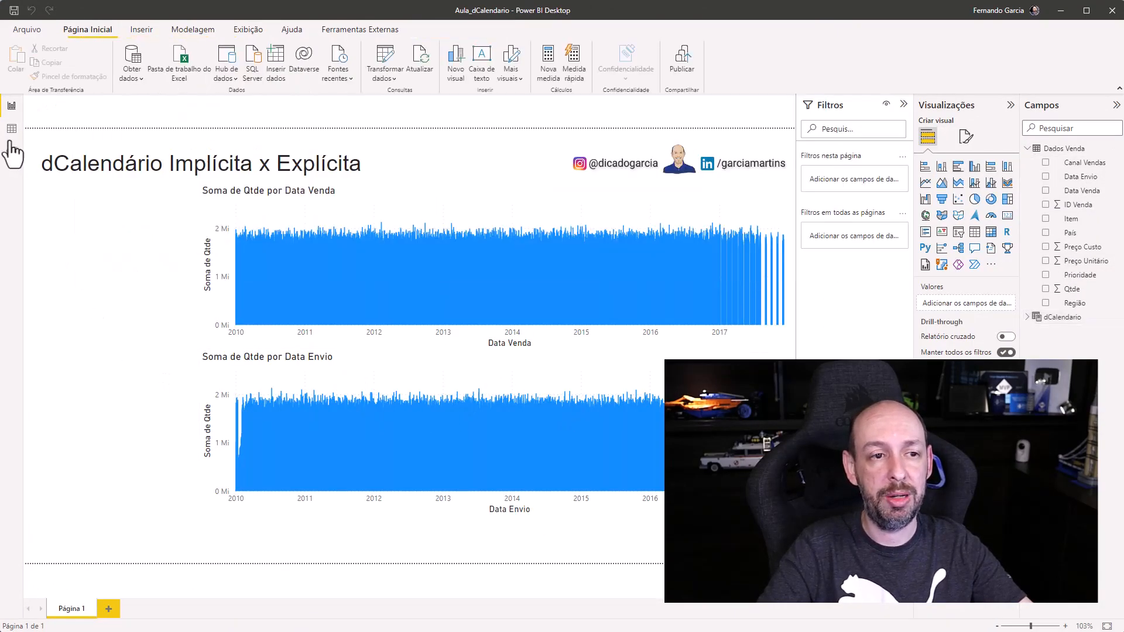
{"action": "left_click", "coordinate": [12, 153]}
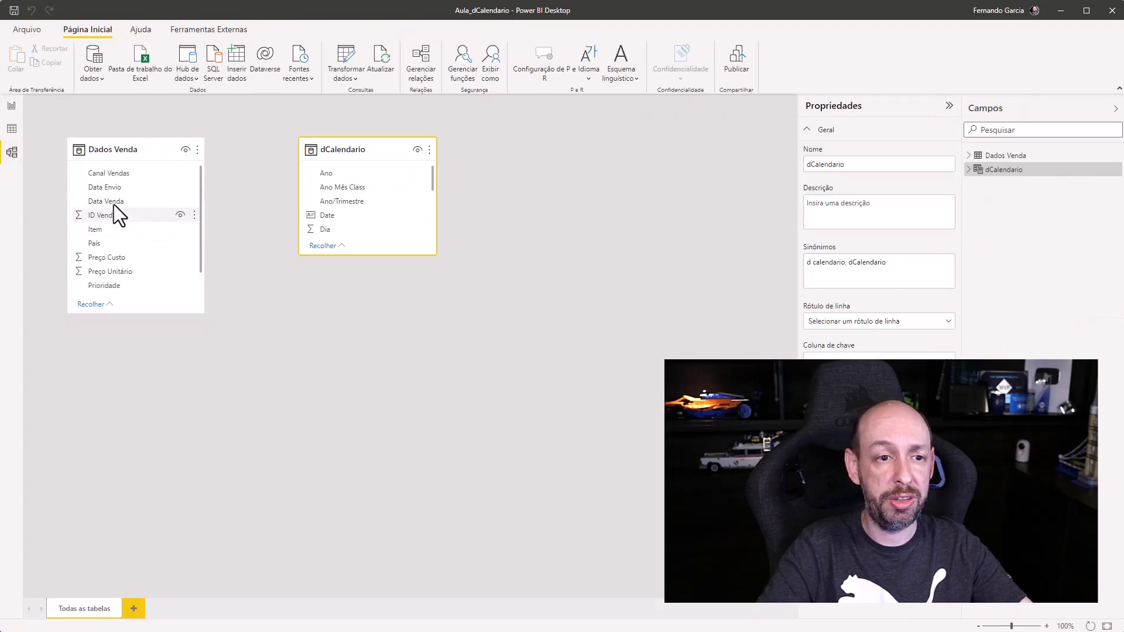
{"action": "left_click_drag", "start_coordinate": [363, 256], "coordinate": [384, 458]}
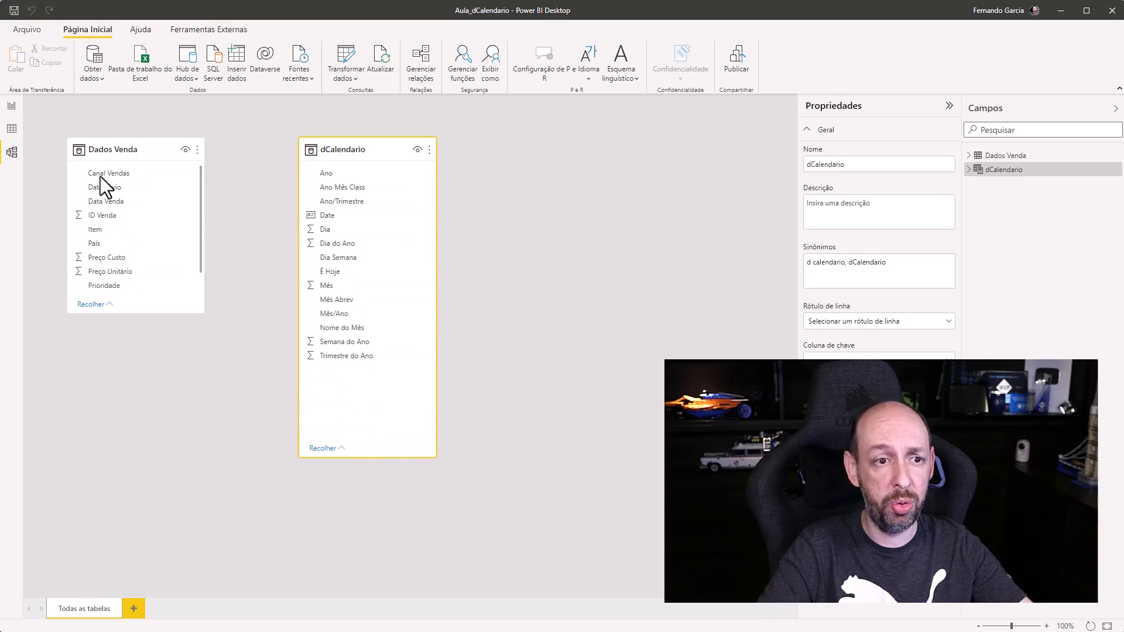
{"action": "left_click_drag", "start_coordinate": [114, 202], "coordinate": [364, 214]}
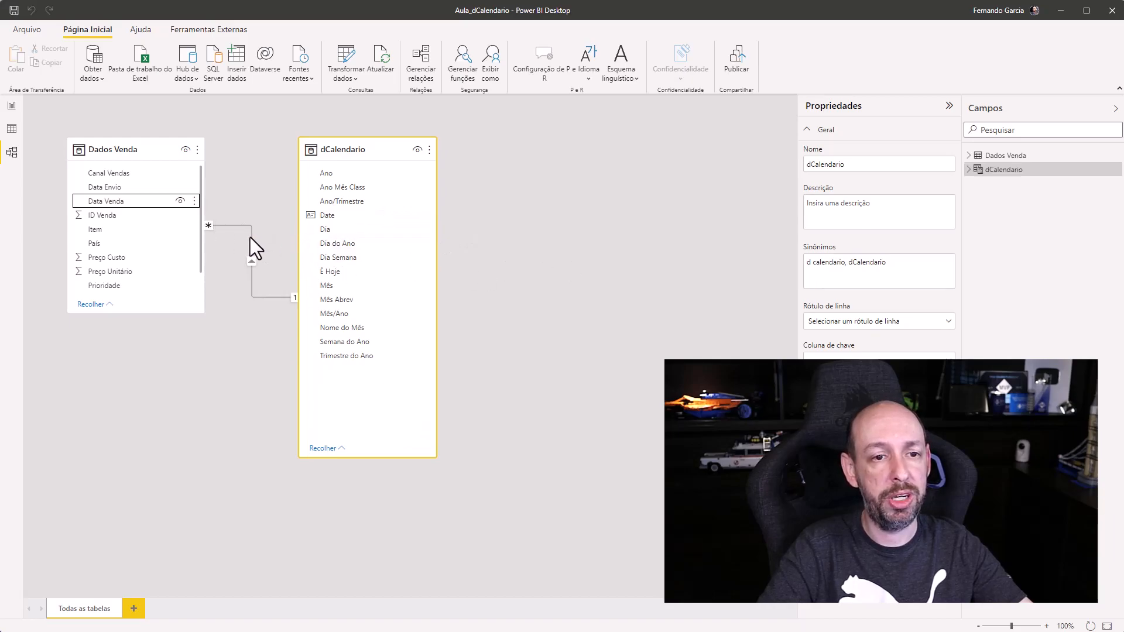
{"action": "left_click_drag", "start_coordinate": [108, 186], "coordinate": [336, 222]}
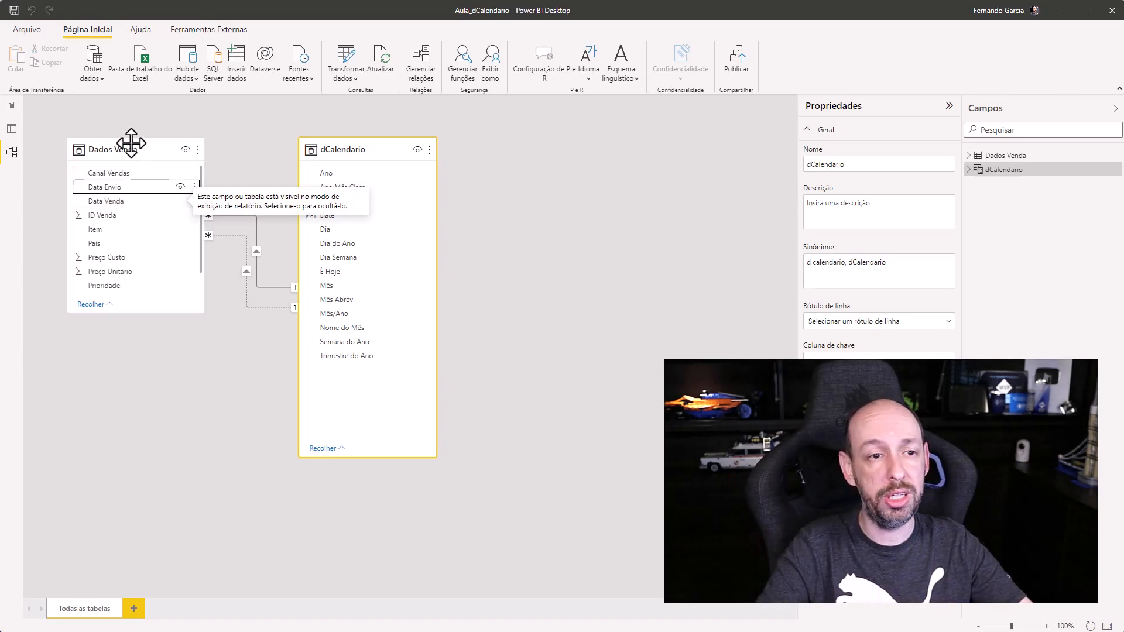
Return to the report view and switch to DAX Studio to examine the dCalendario table's details
{"action": "left_click", "coordinate": [11, 106]}
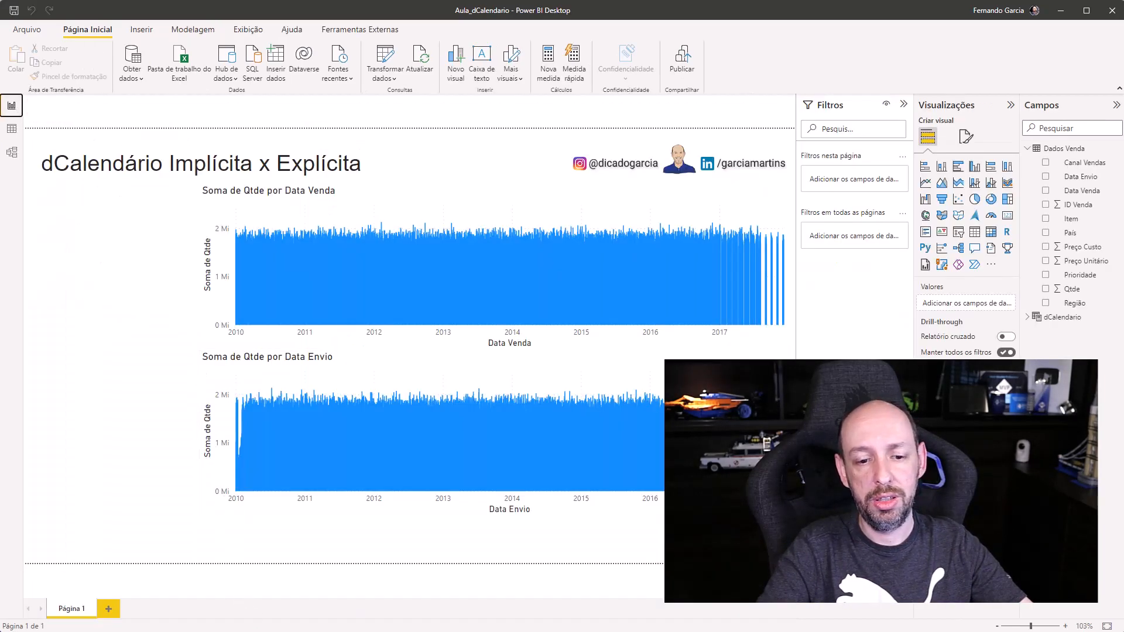
{"action": "key", "text": "alt+Tab"}
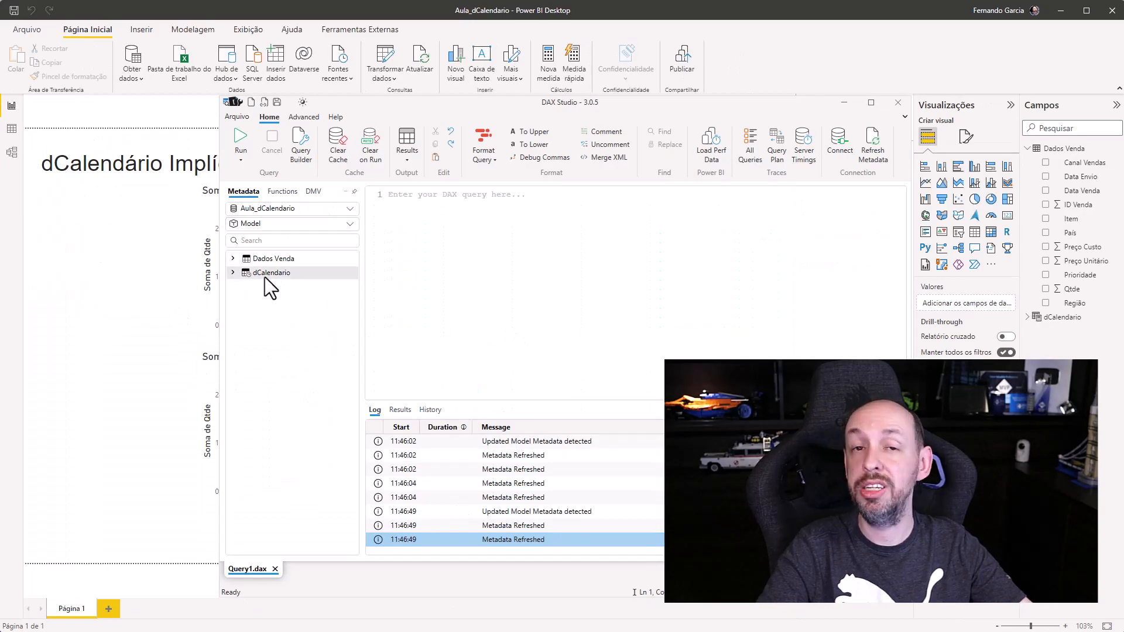
{"action": "mouse_move", "coordinate": [265, 276]}
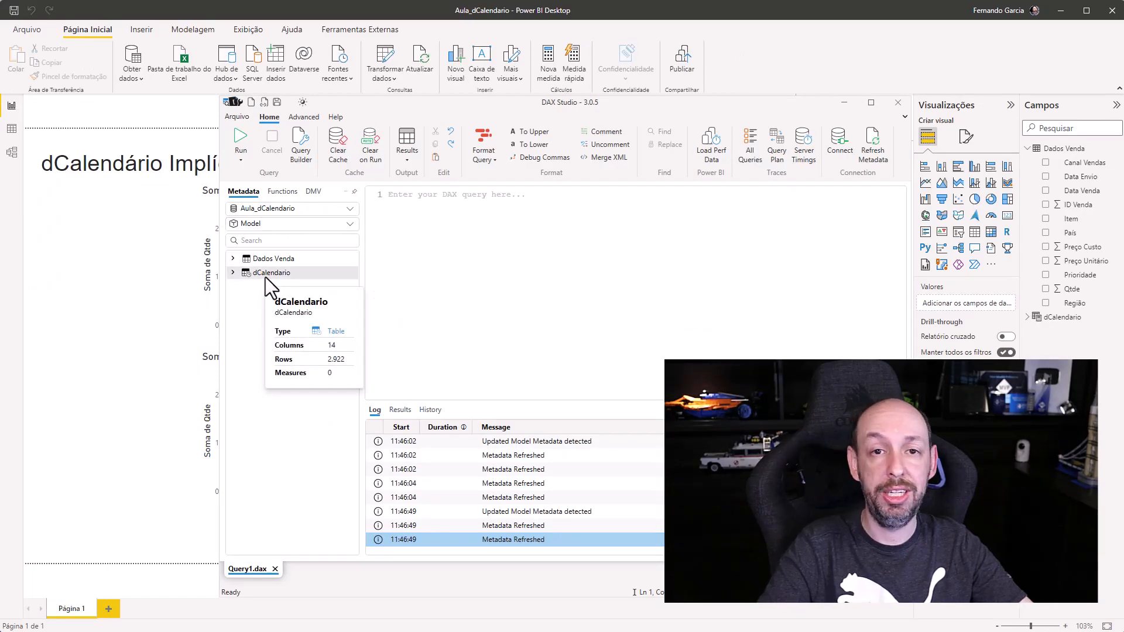